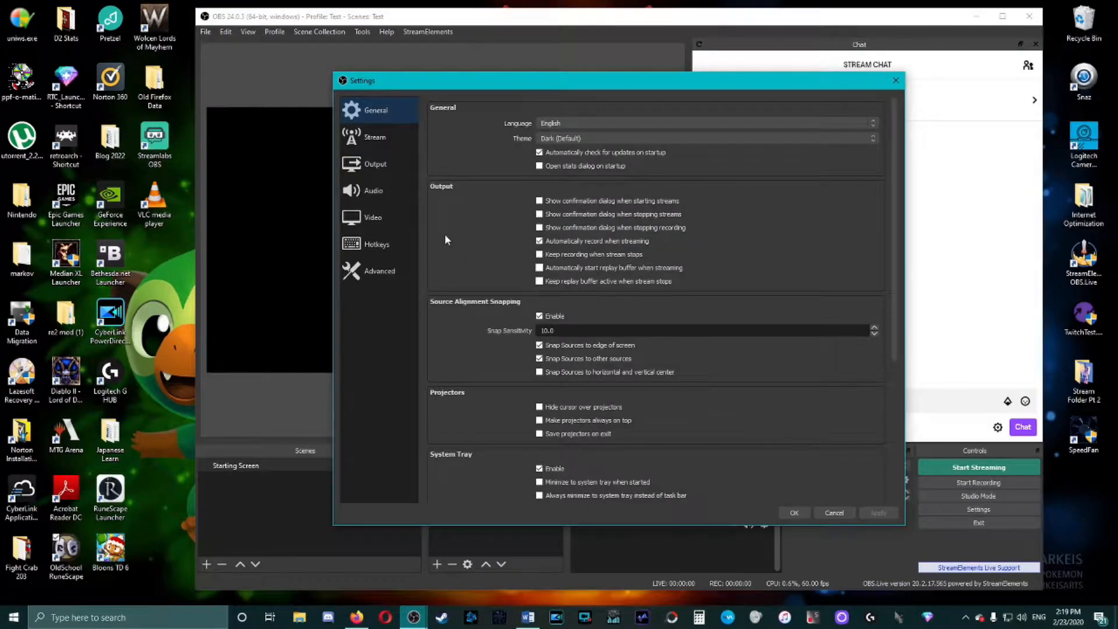
In the audio settings, choose a 48khz sample rate and Stereo channels
click(375, 191)
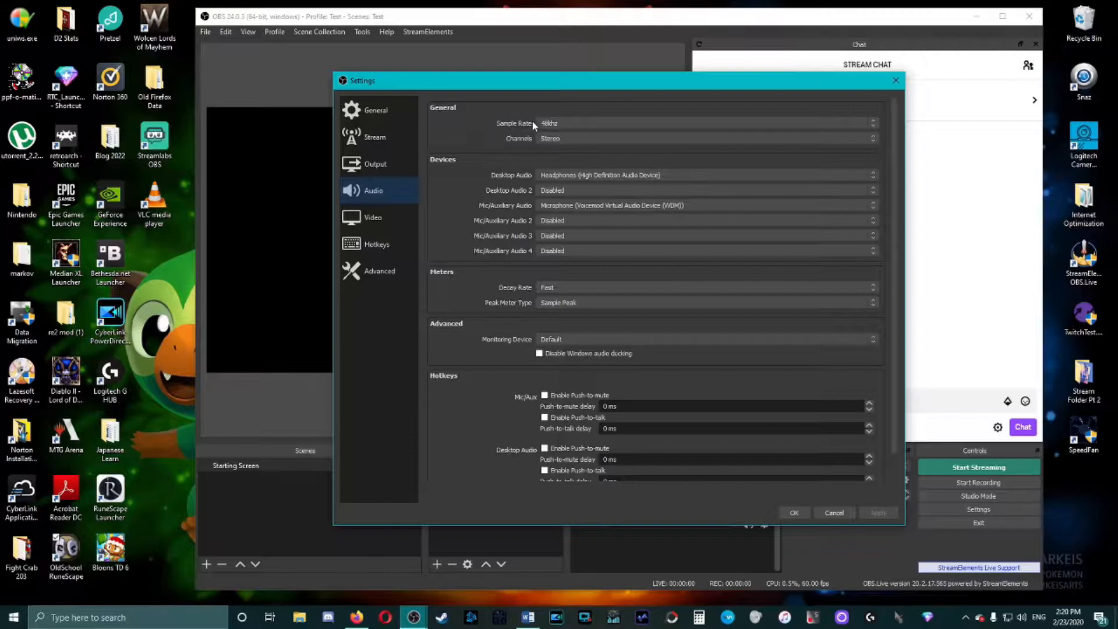
click(563, 123)
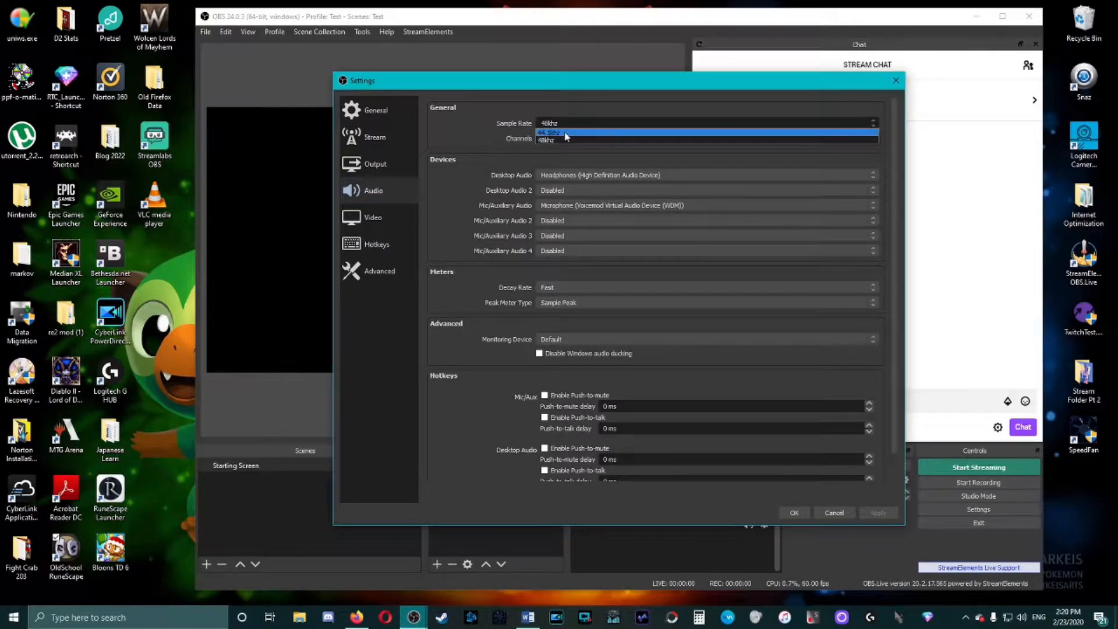
click(565, 141)
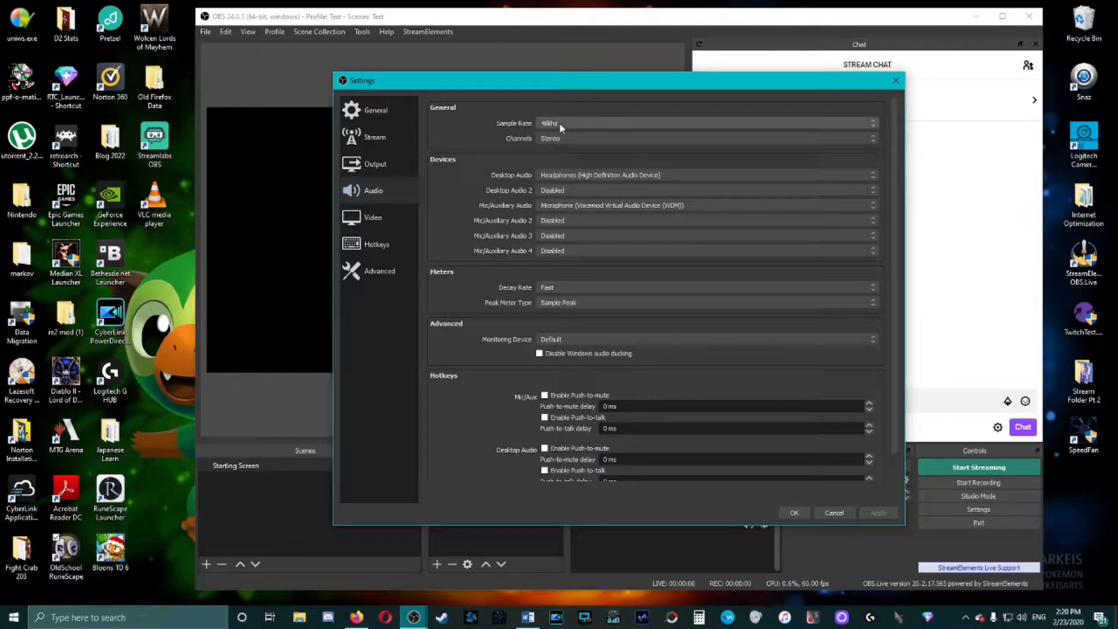
click(558, 122)
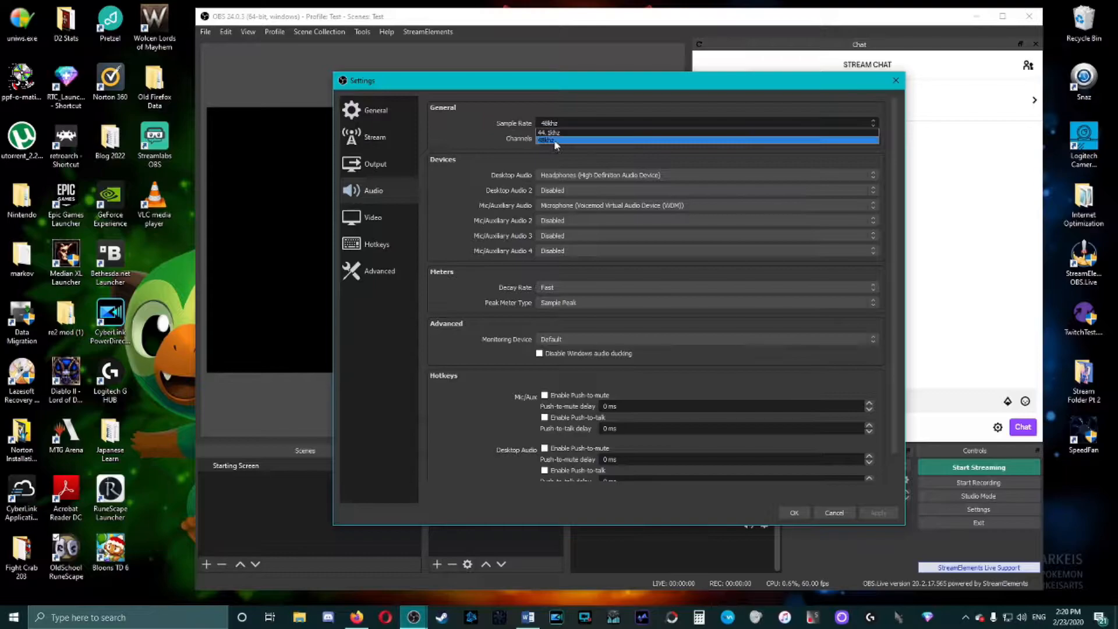
click(550, 139)
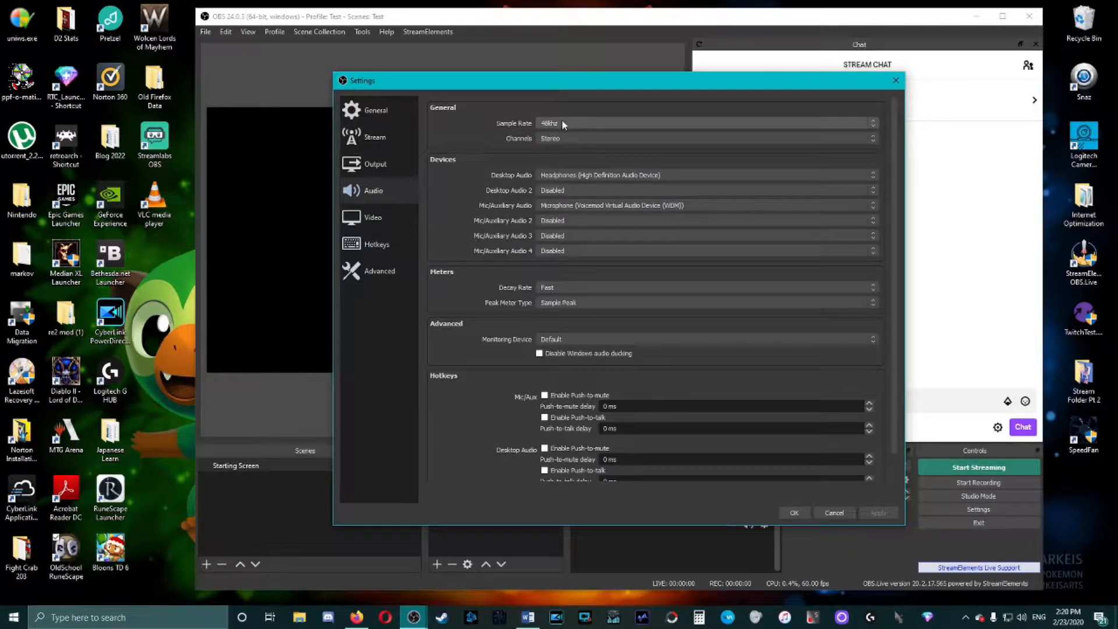
click(564, 123)
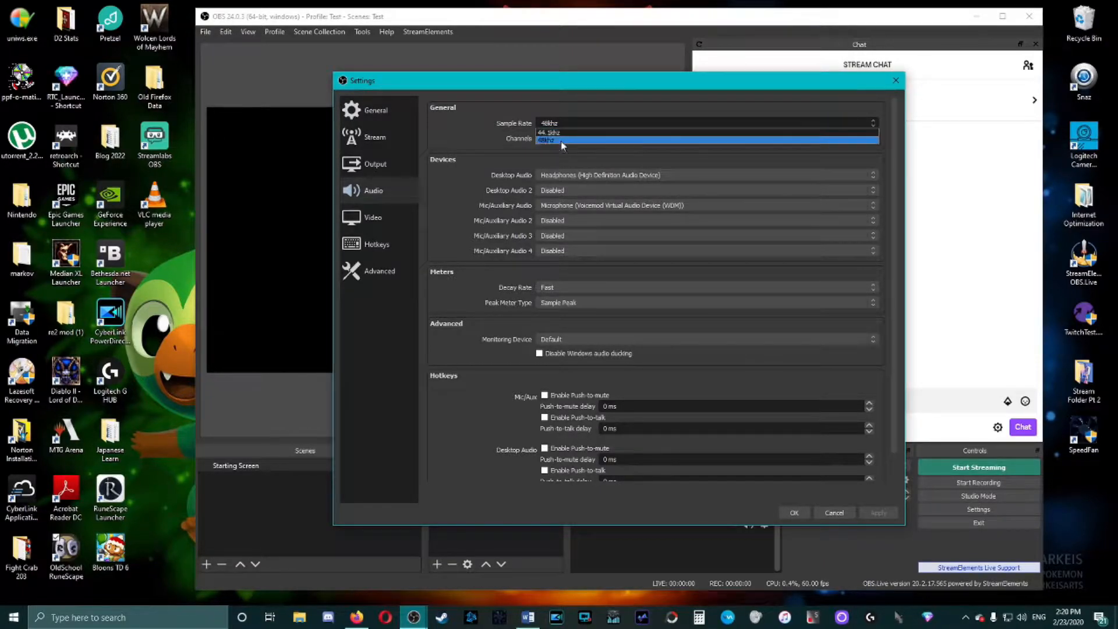
click(560, 140)
click(566, 139)
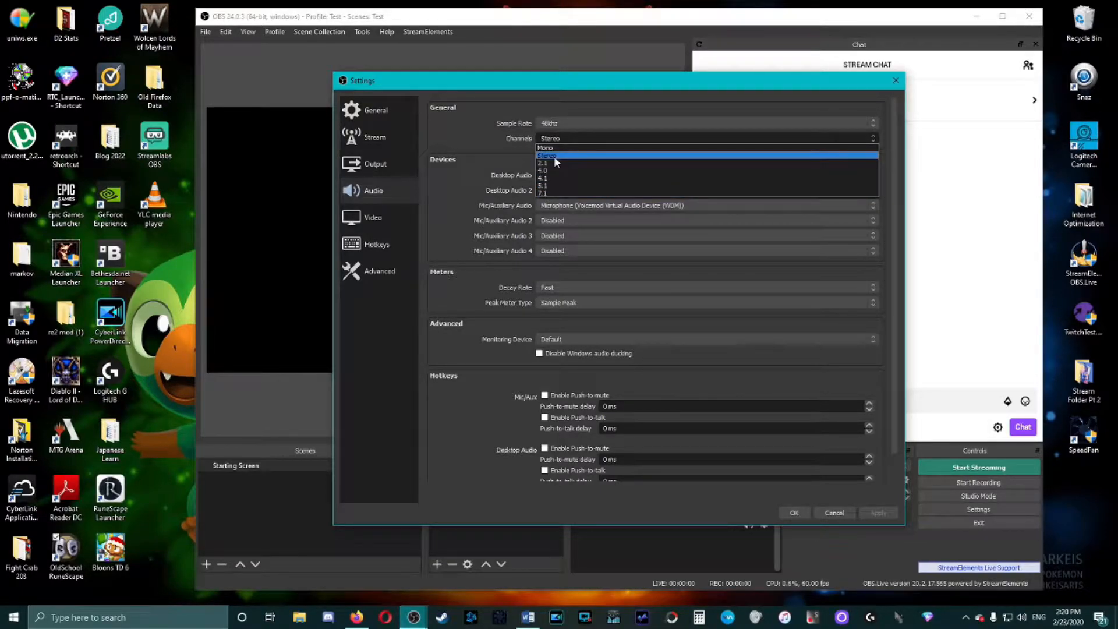
click(556, 156)
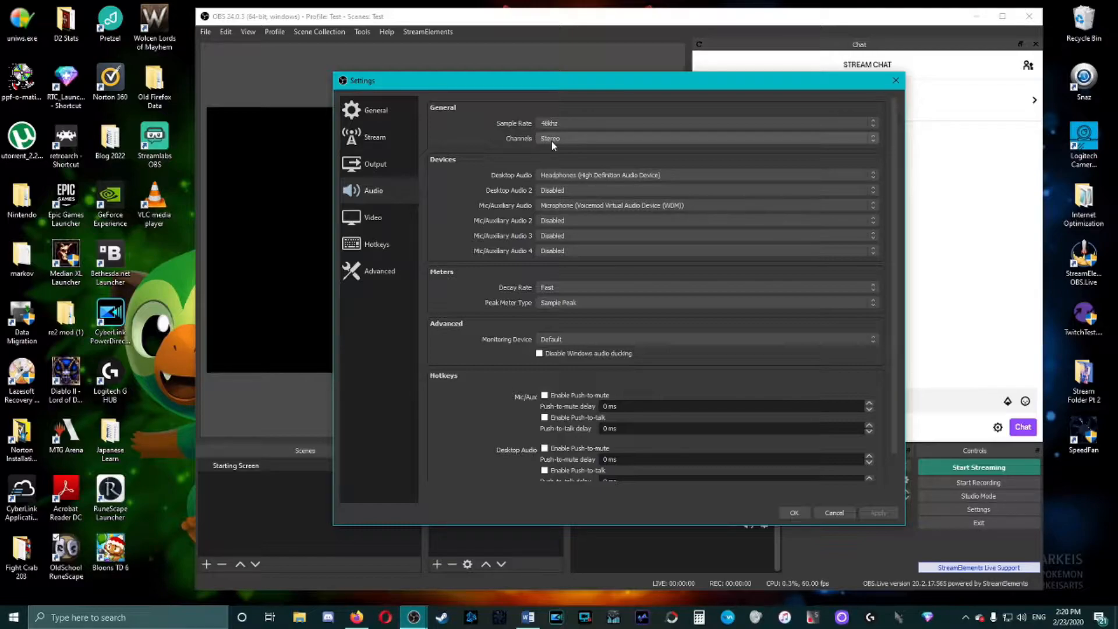
Choose Headphones (High Definition Audio Device) for desktop audio and Microphone (Voicemod Virtual Audio Device (WDM)) for Mic/Auxiliary Audio, and leave the settings without applying
click(569, 176)
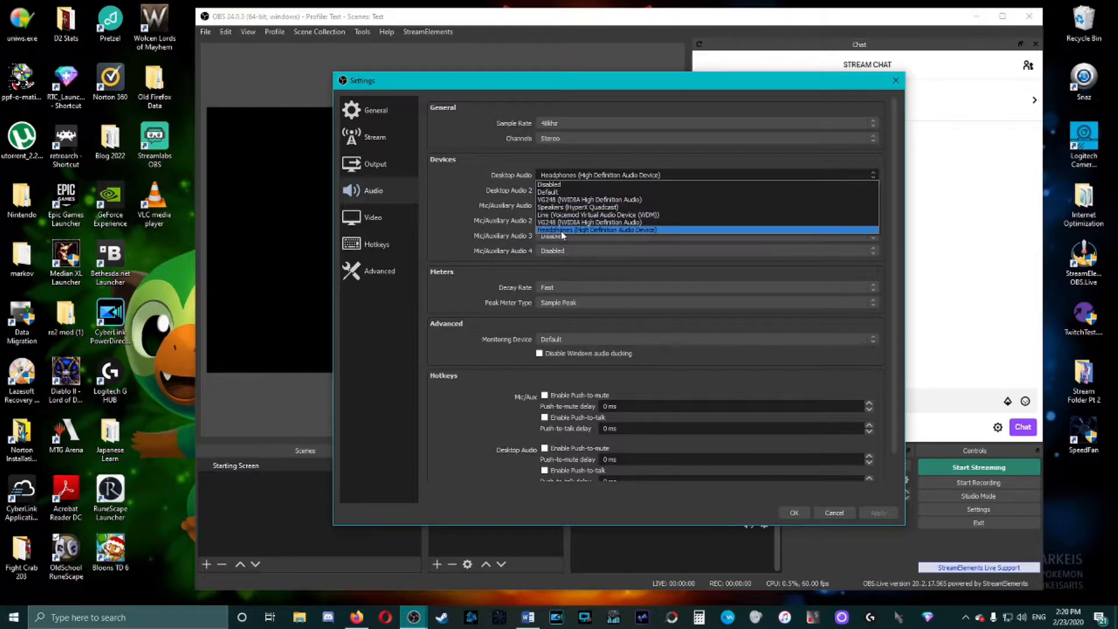
click(557, 231)
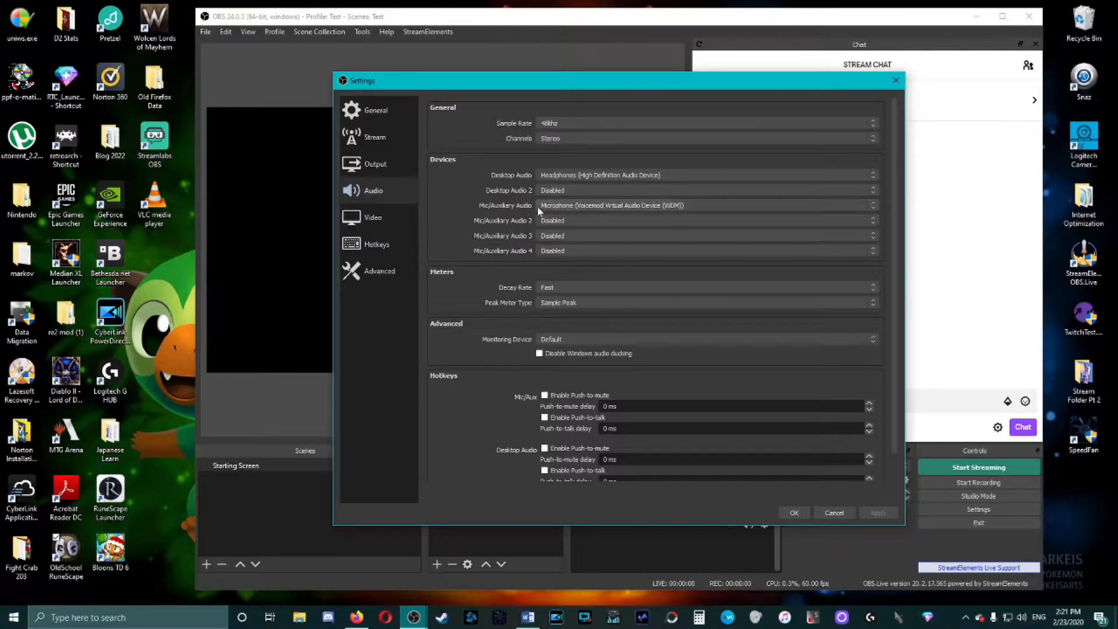
click(563, 205)
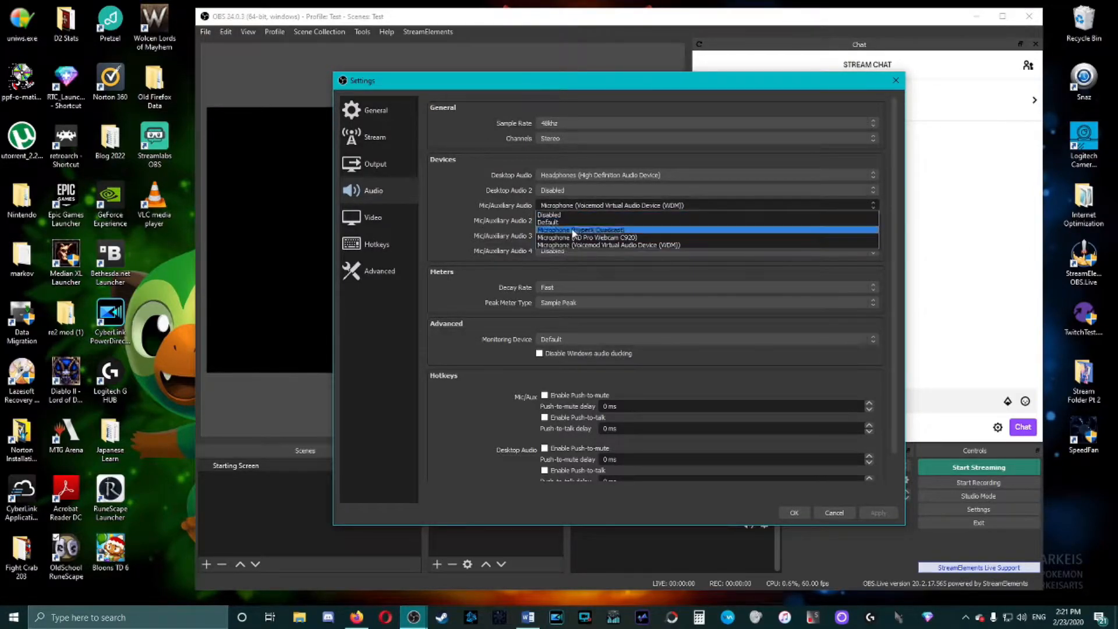
click(601, 247)
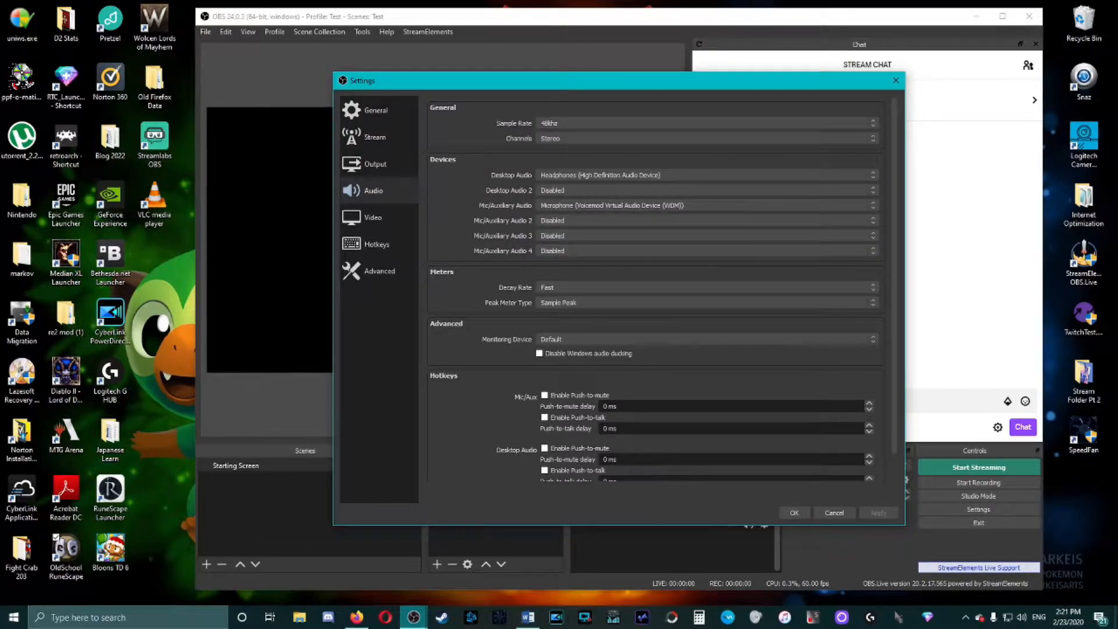
click(835, 512)
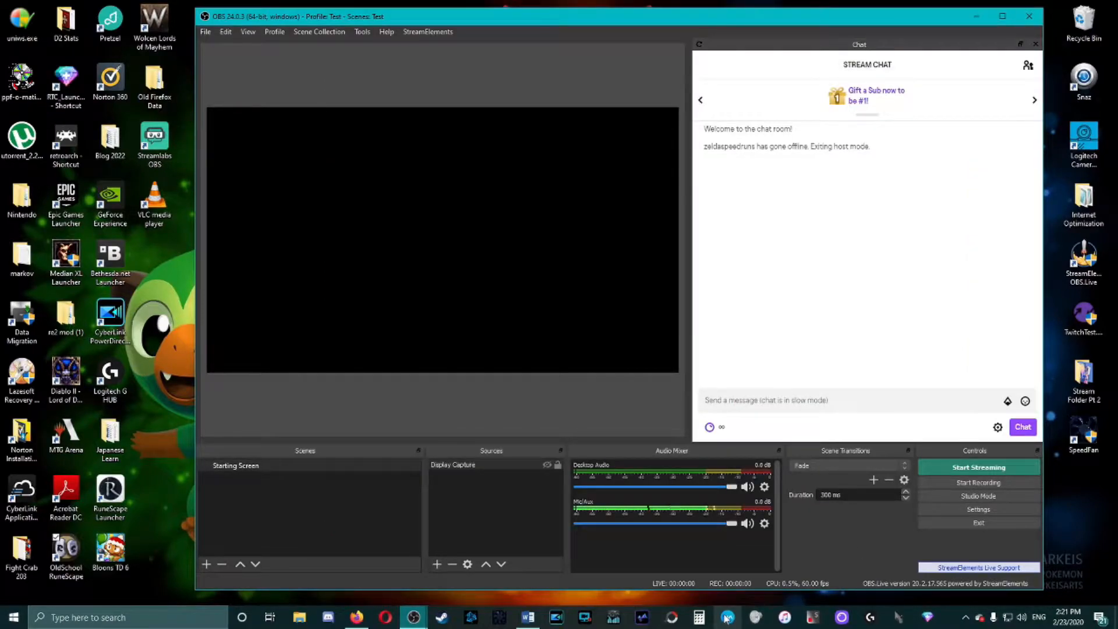
Make the Display Capture source visible and switch to Voicemod, placing its window in front of OBS
click(547, 465)
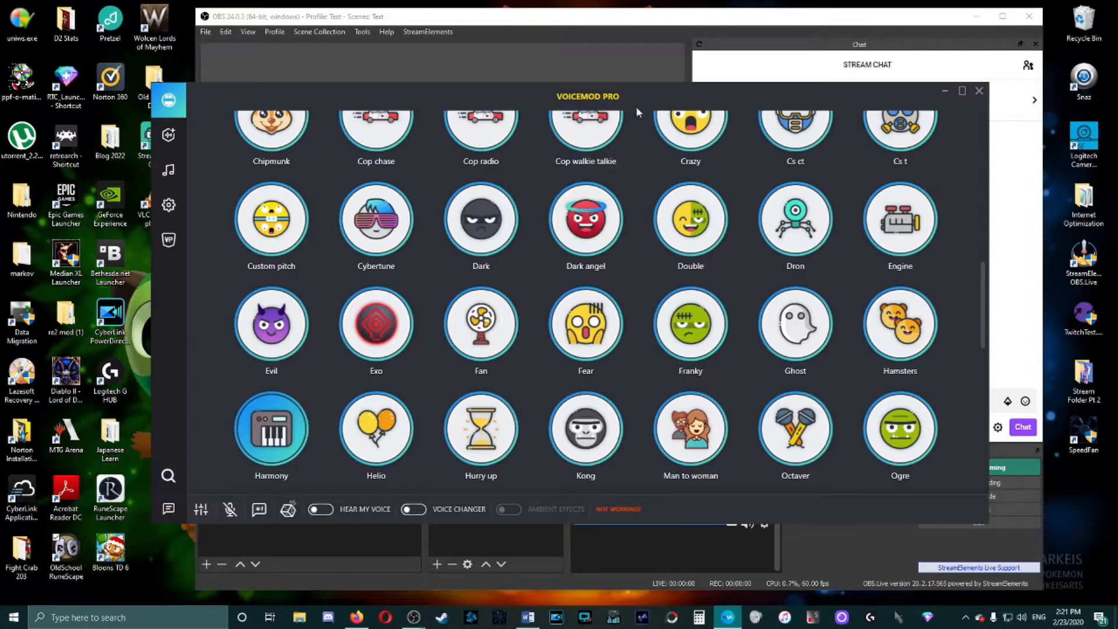
drag(700, 93, 678, 85)
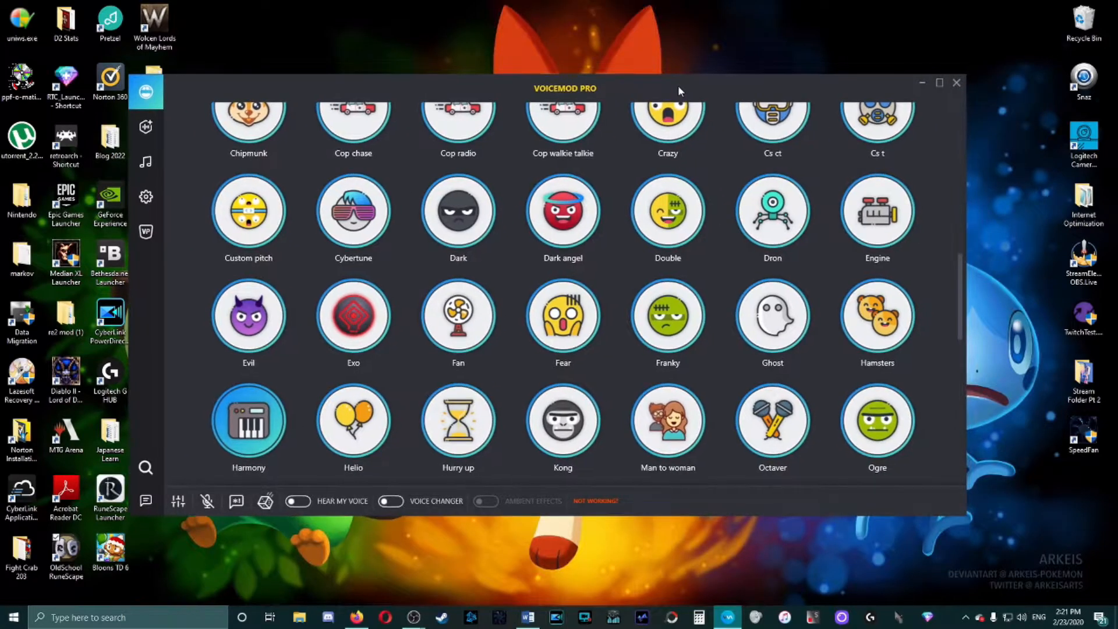
mouse_move(414, 617)
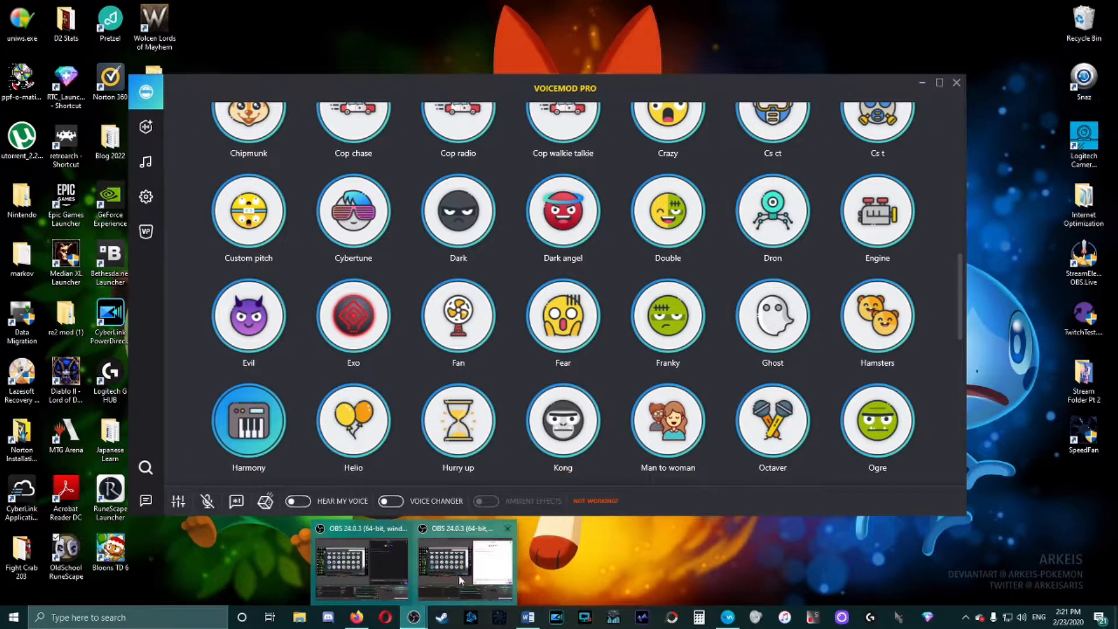
click(458, 574)
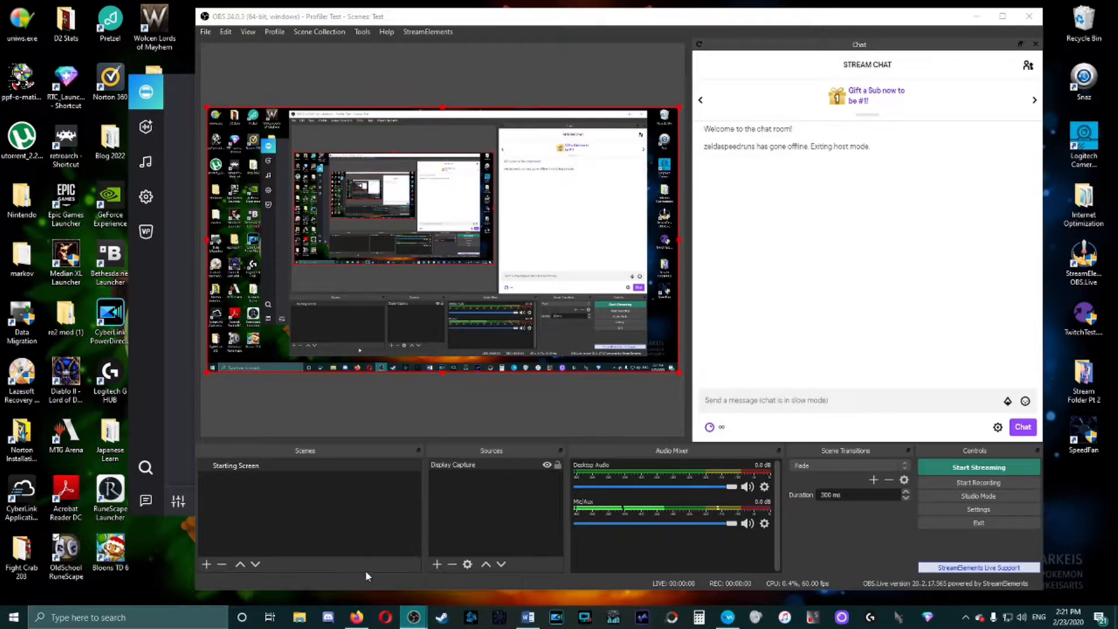
click(728, 618)
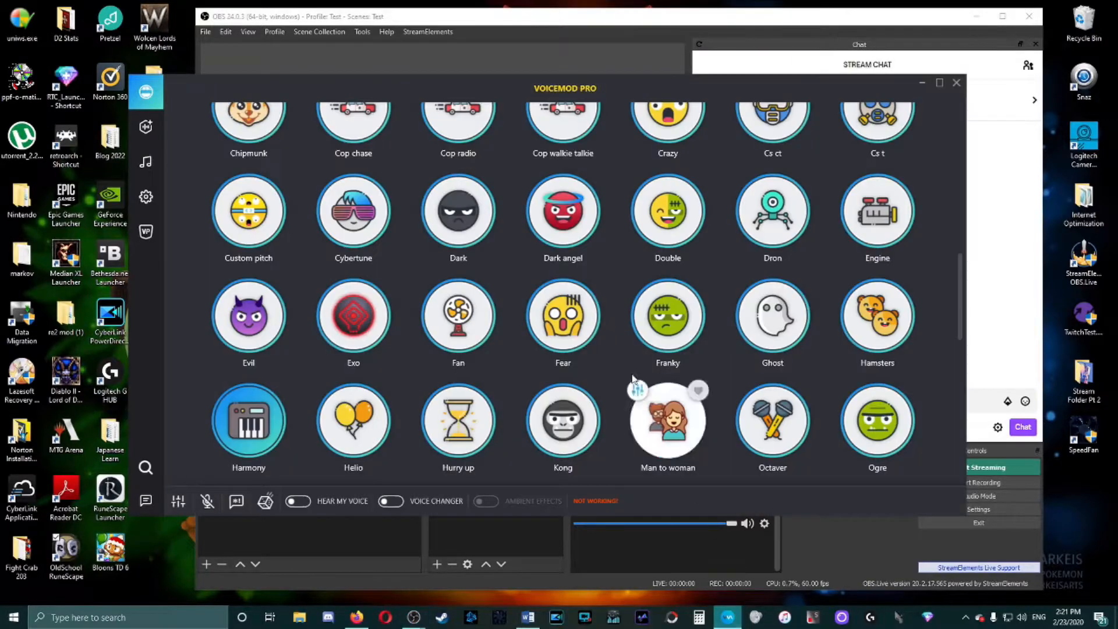
drag(642, 89, 666, 116)
Select the Blocks voice among the favorite voices and turn on the voice changer
scroll(636, 379, up, 10)
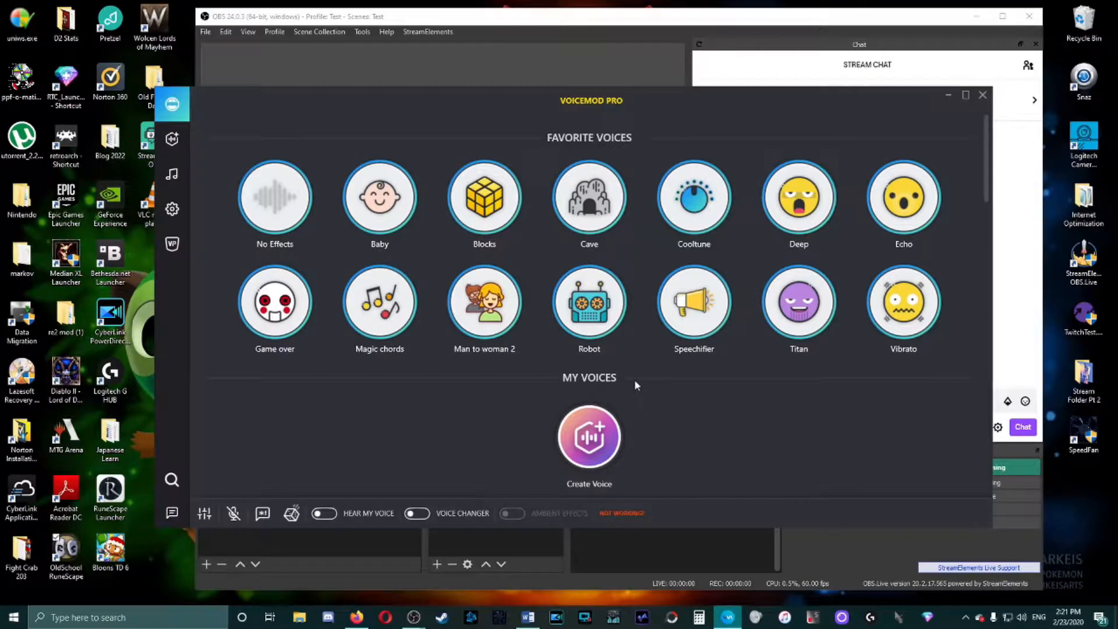
scroll(634, 379, down, 9)
scroll(634, 379, up, 9)
click(487, 213)
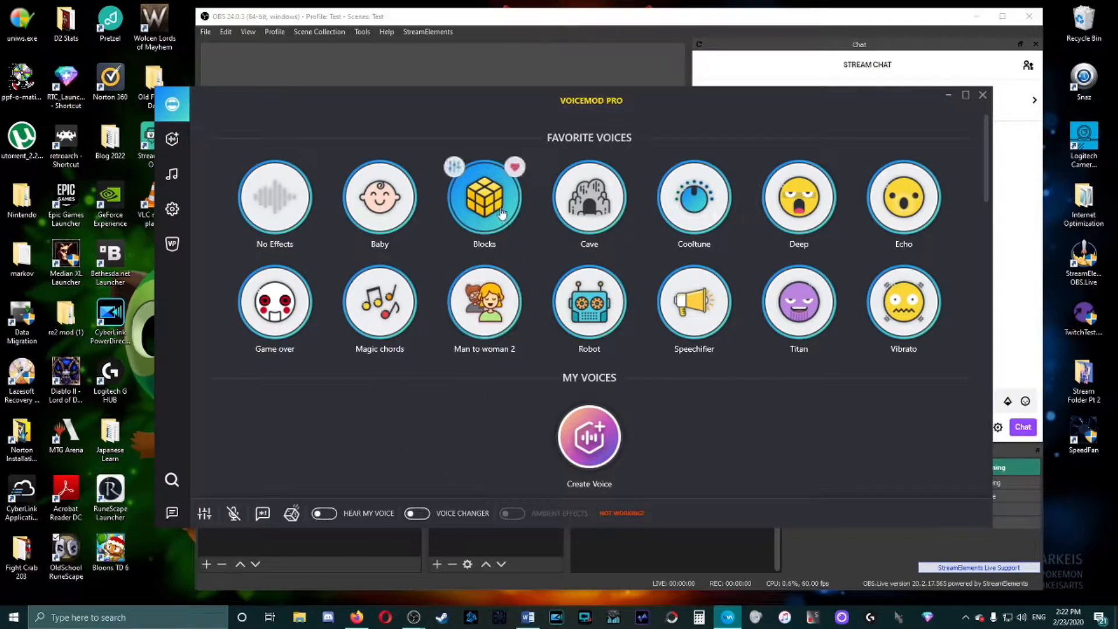
click(414, 515)
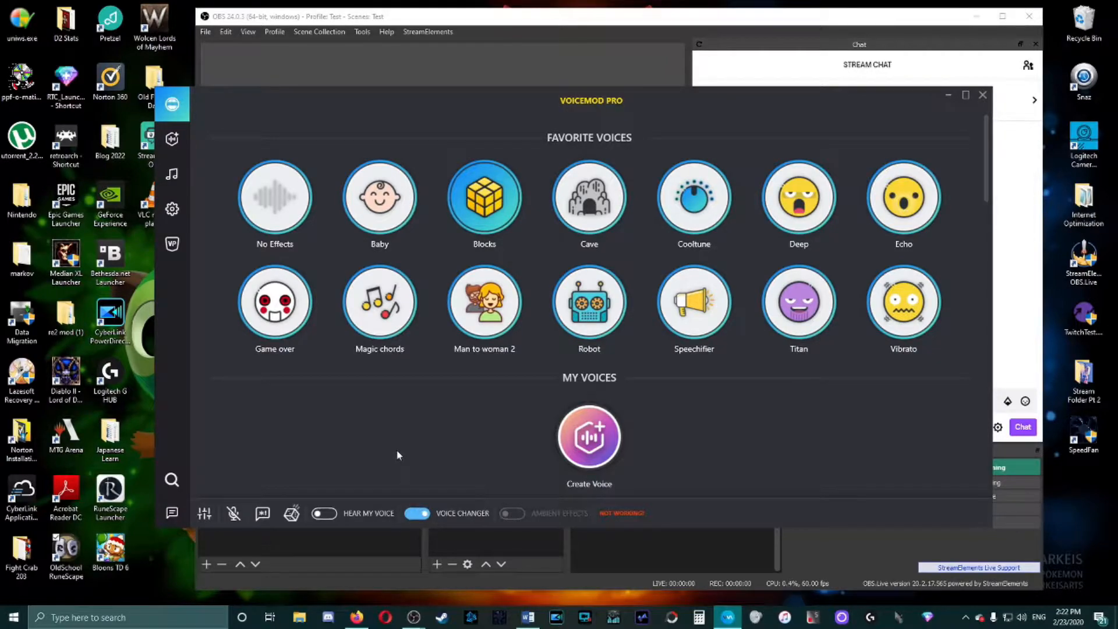
Select the Harmony voice from the Voicemod voices
scroll(687, 331, down, 10)
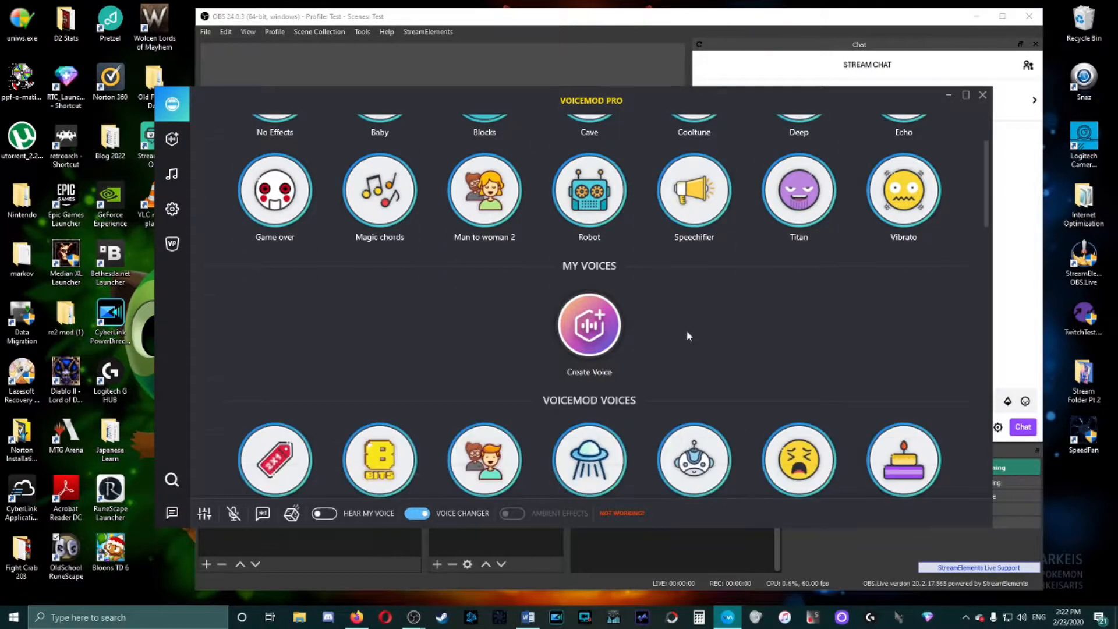
scroll(688, 337, up, 4)
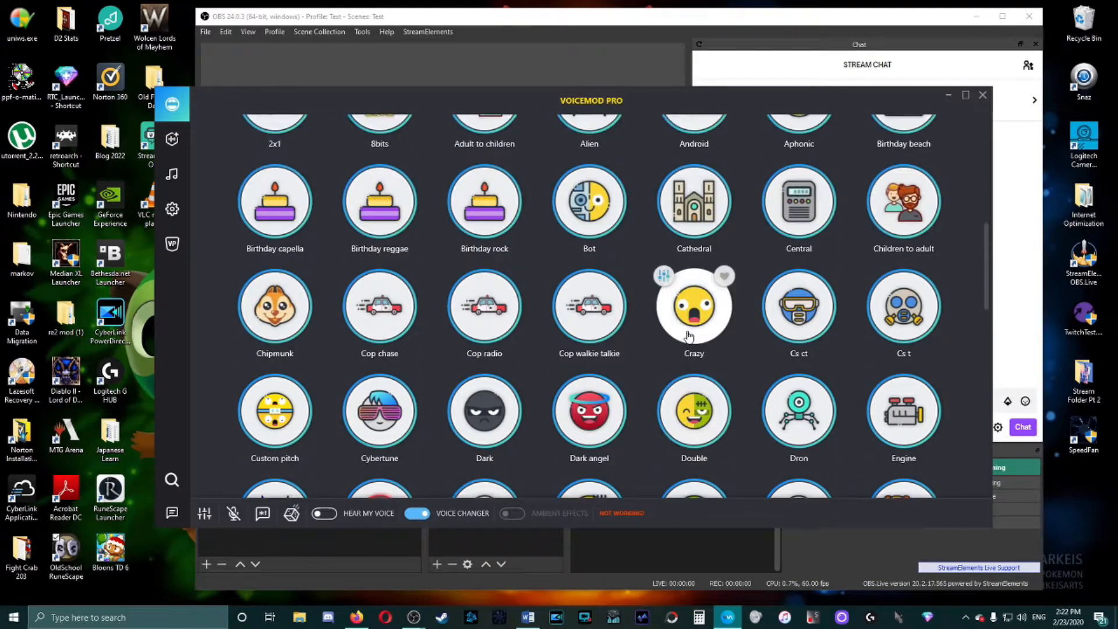
scroll(688, 337, down, 7)
scroll(690, 340, up, 2)
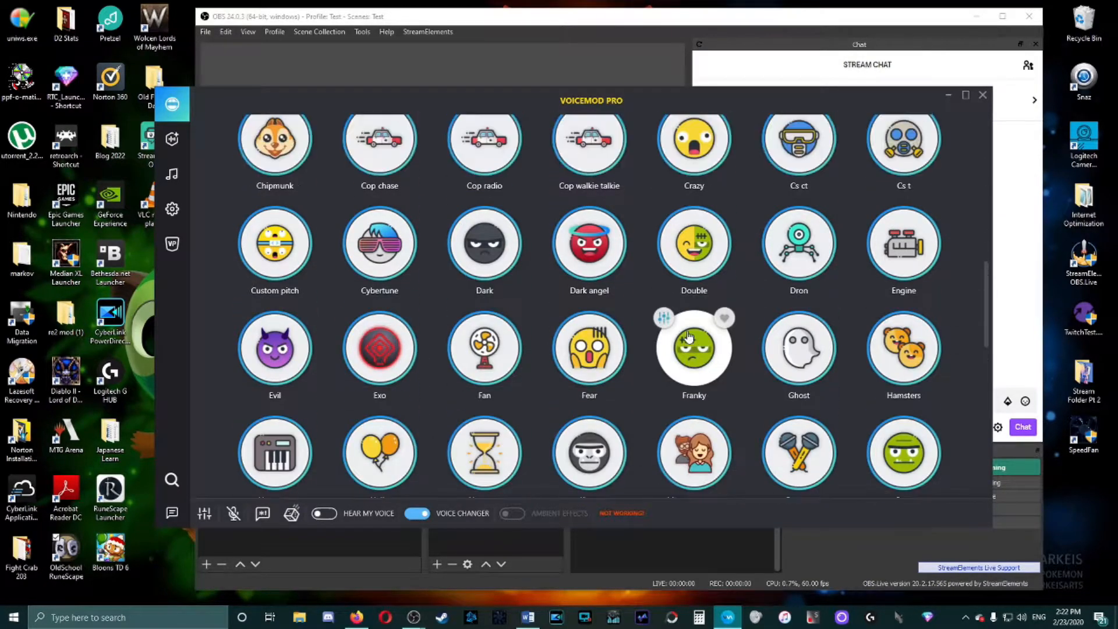
scroll(370, 397, down, 2)
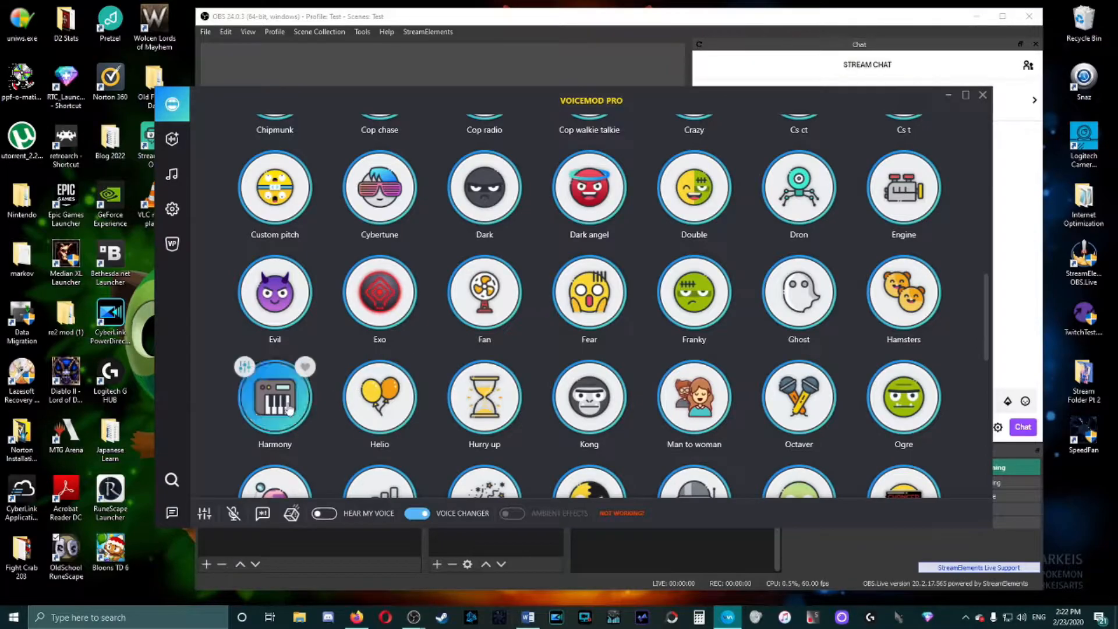
Examine the full range of available voice effects, from the favorites to the end of the Voicemod voices
scroll(489, 361, up, 5)
scroll(510, 352, up, 3)
scroll(510, 353, down, 12)
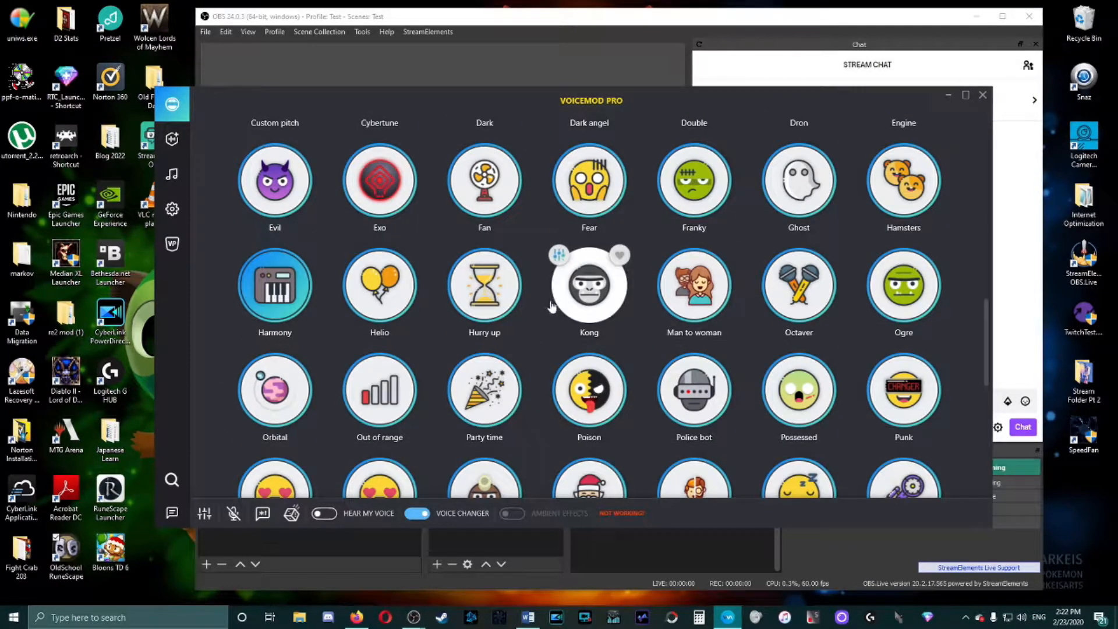
scroll(641, 337, down, 5)
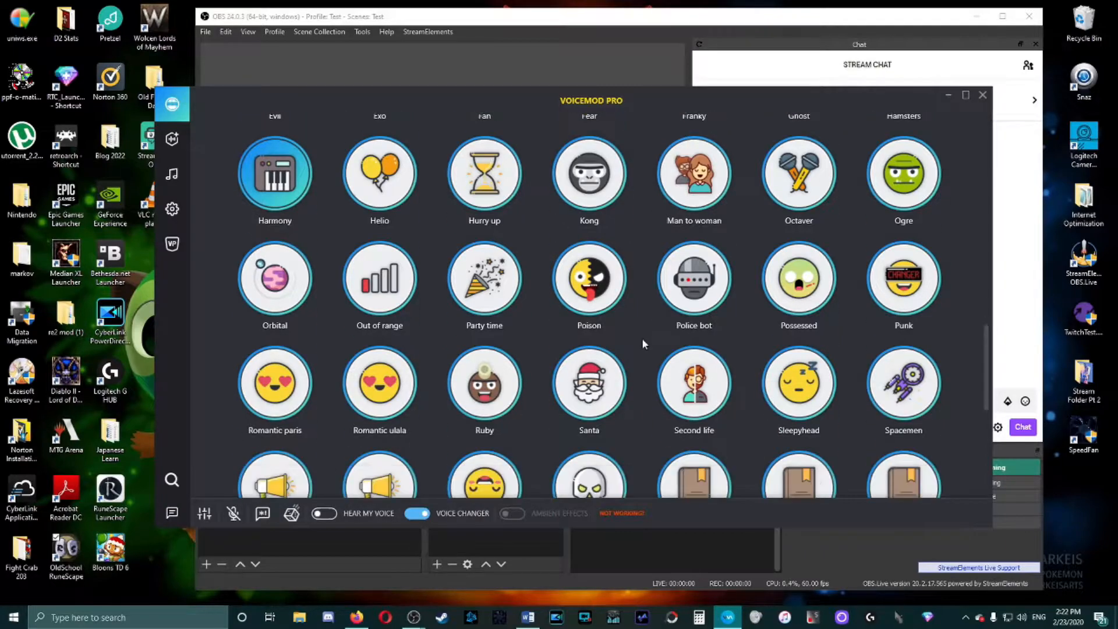
scroll(643, 339, down, 1)
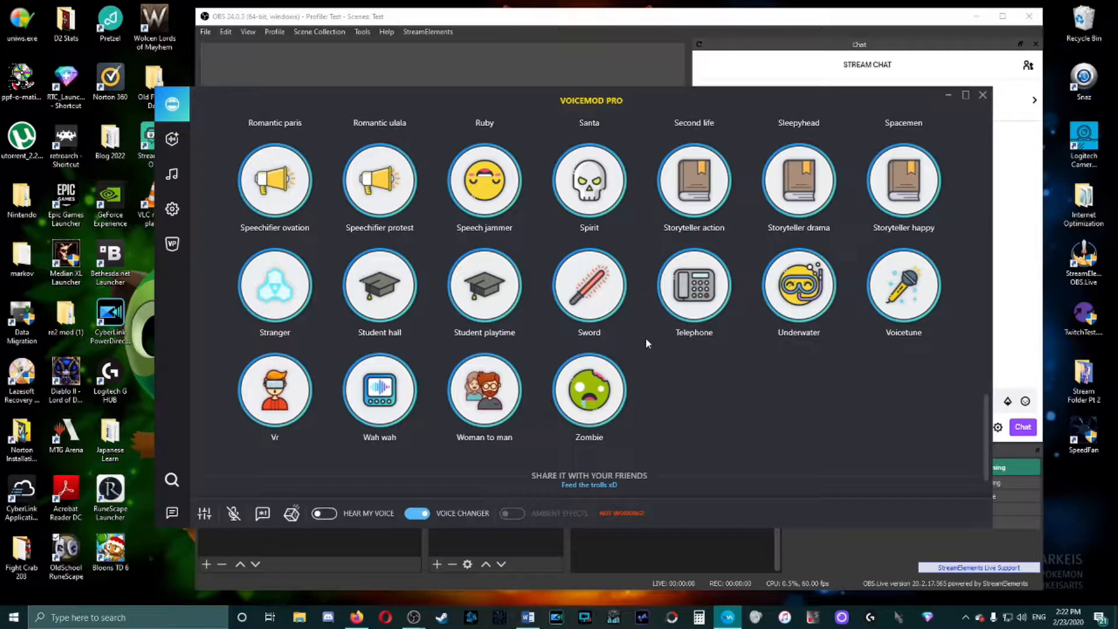
scroll(647, 343, up, 9)
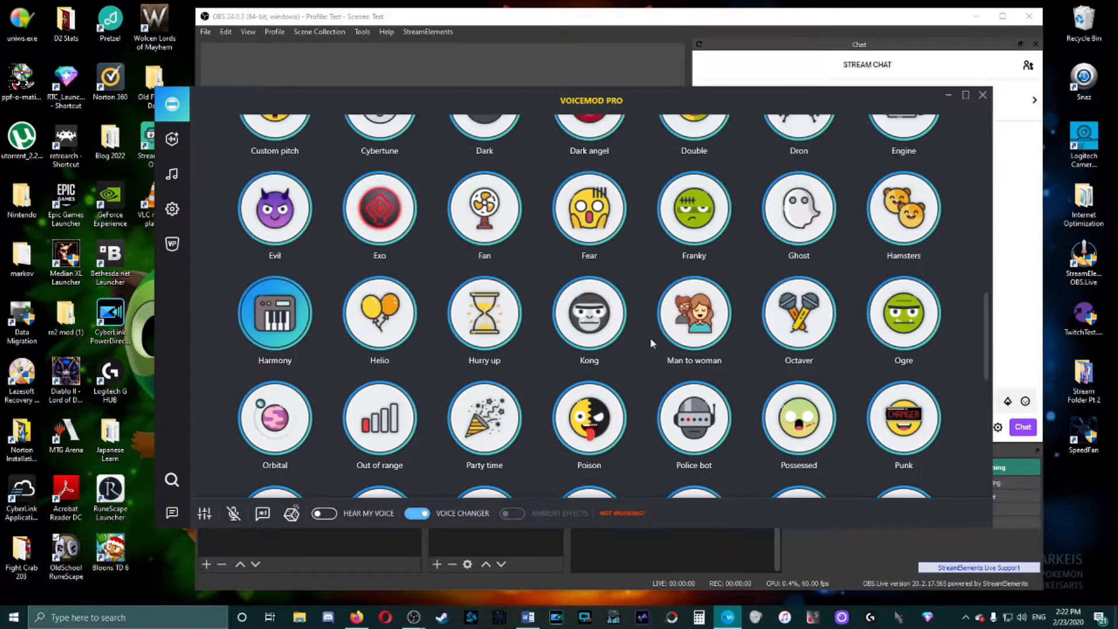
scroll(650, 340, up, 2)
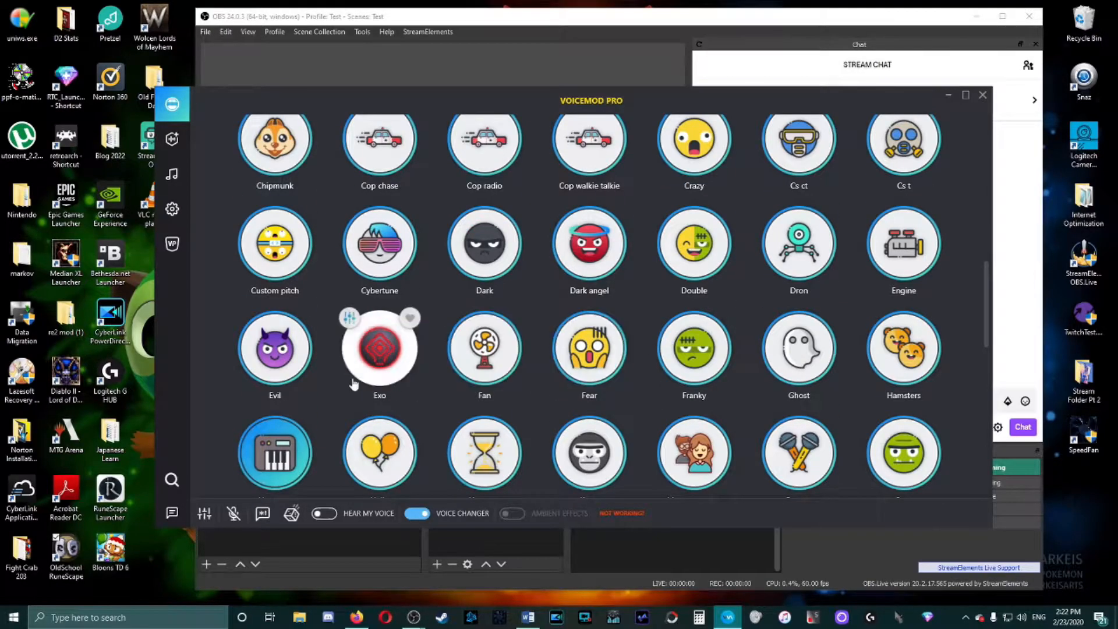
scroll(679, 324, up, 6)
scroll(679, 324, down, 5)
scroll(617, 347, down, 2)
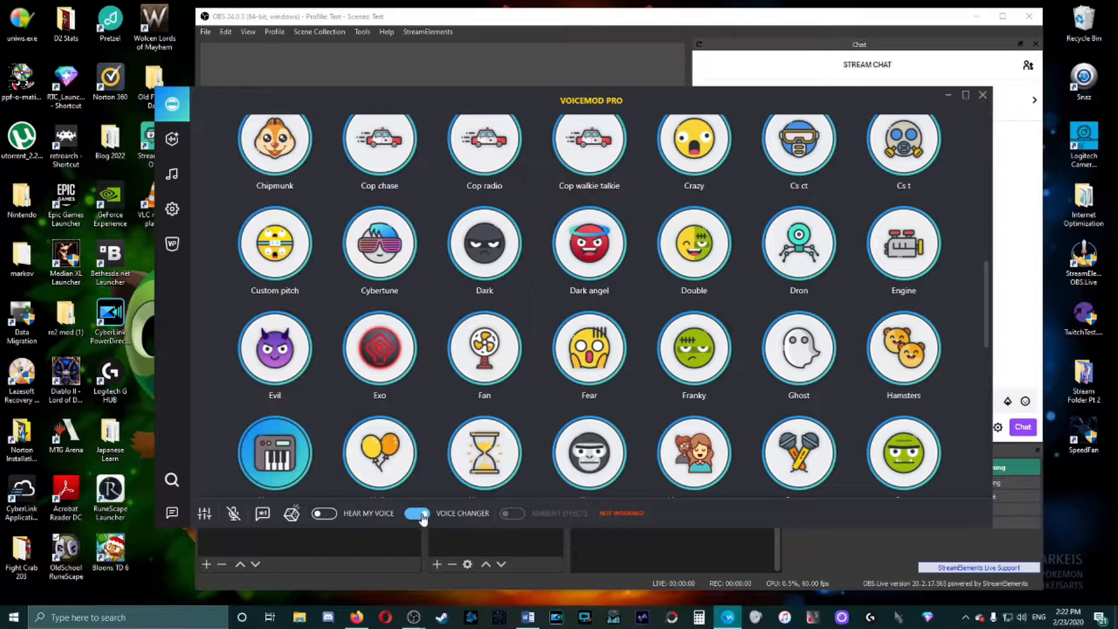
Try the Fan and Exo voices in turn, leaving Exo selected, and turn off the voice changer before closing Voicemod
click(504, 386)
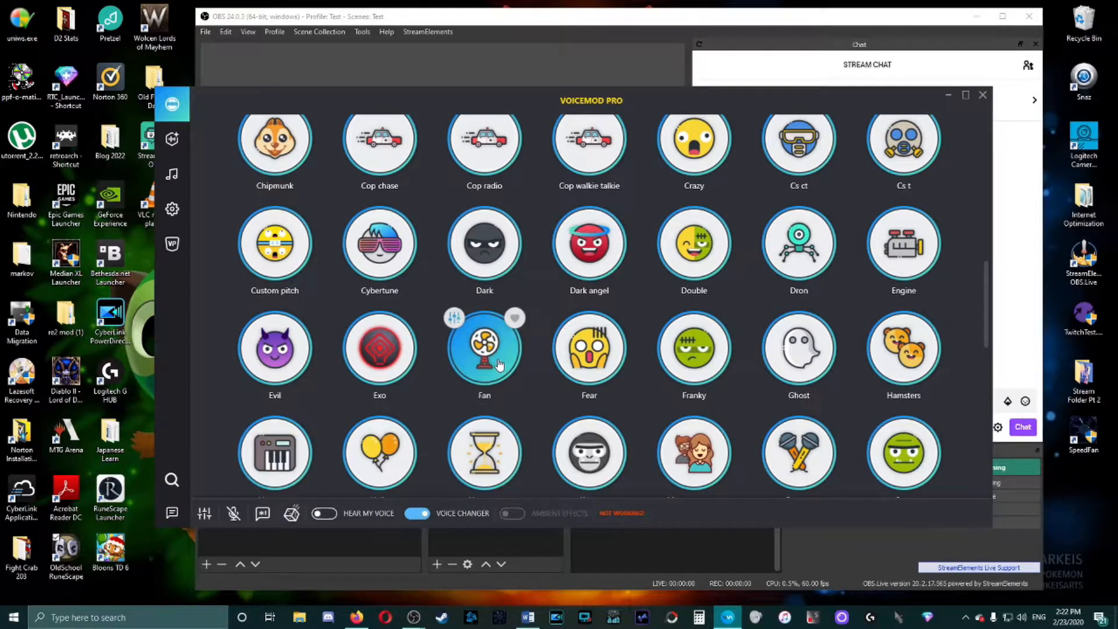
click(375, 364)
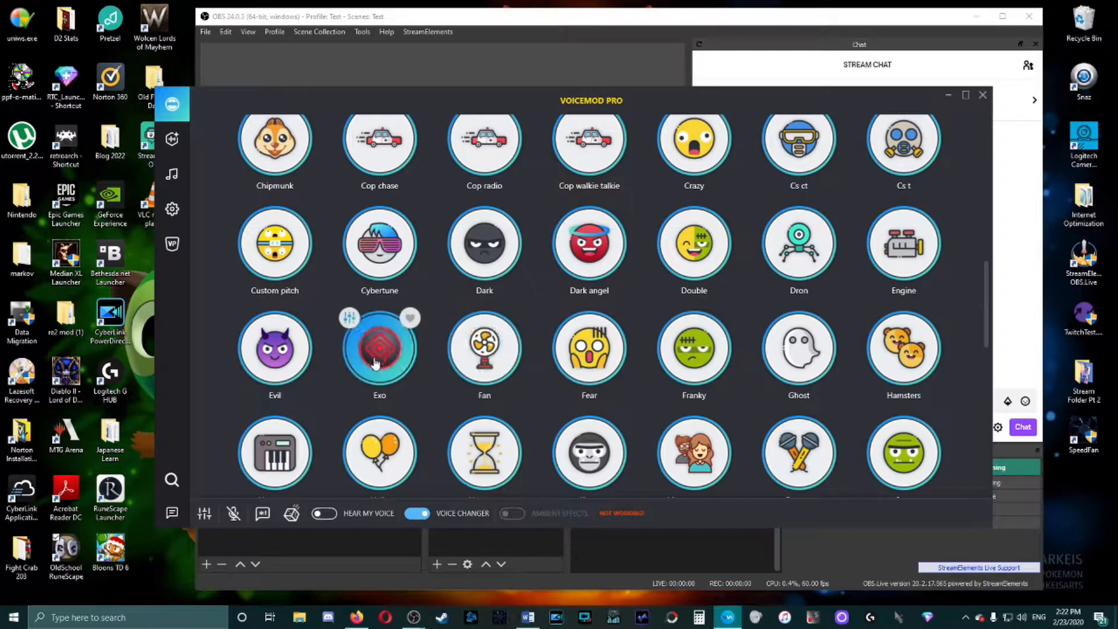
click(423, 514)
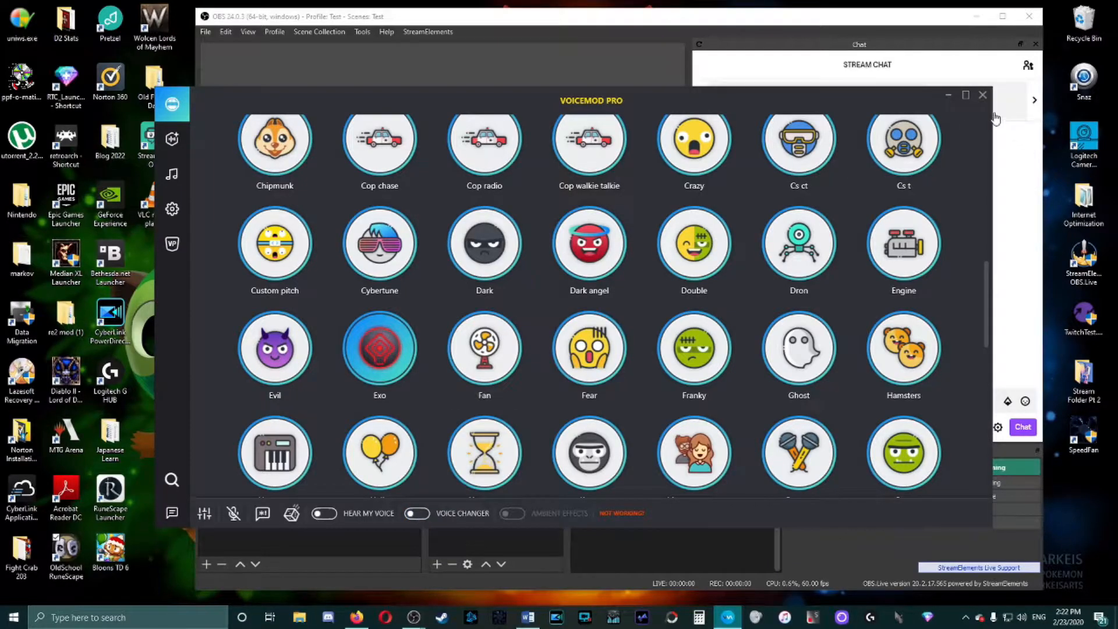
click(982, 95)
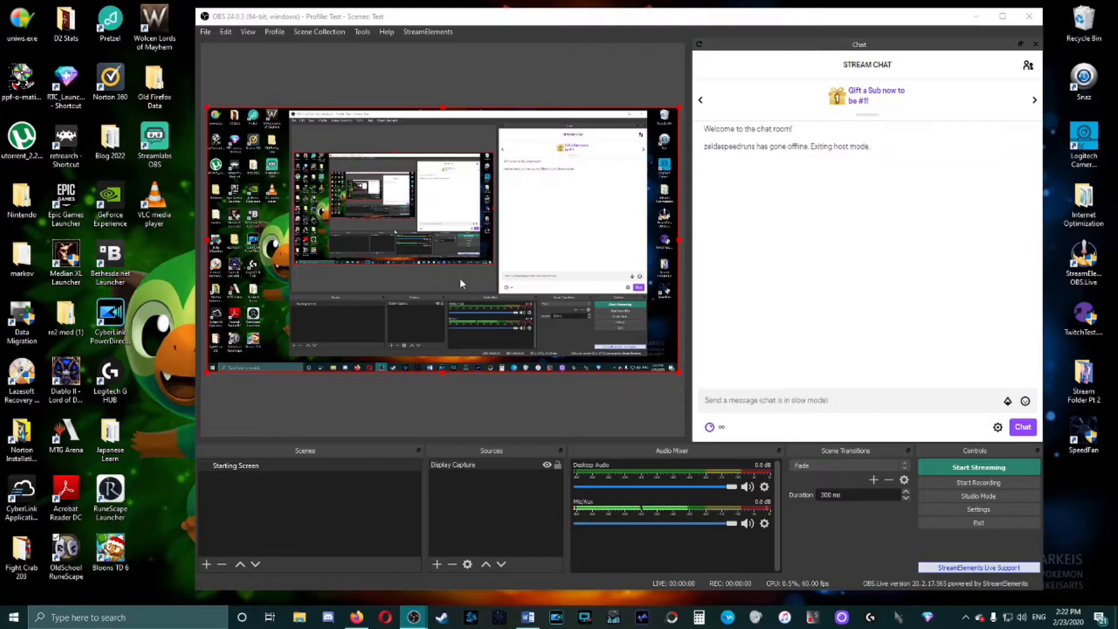
Select Microphone (Voicemod Virtual Audio Device (WDM)) as Mic/Auxiliary Audio in the audio settings and accept the settings
click(972, 510)
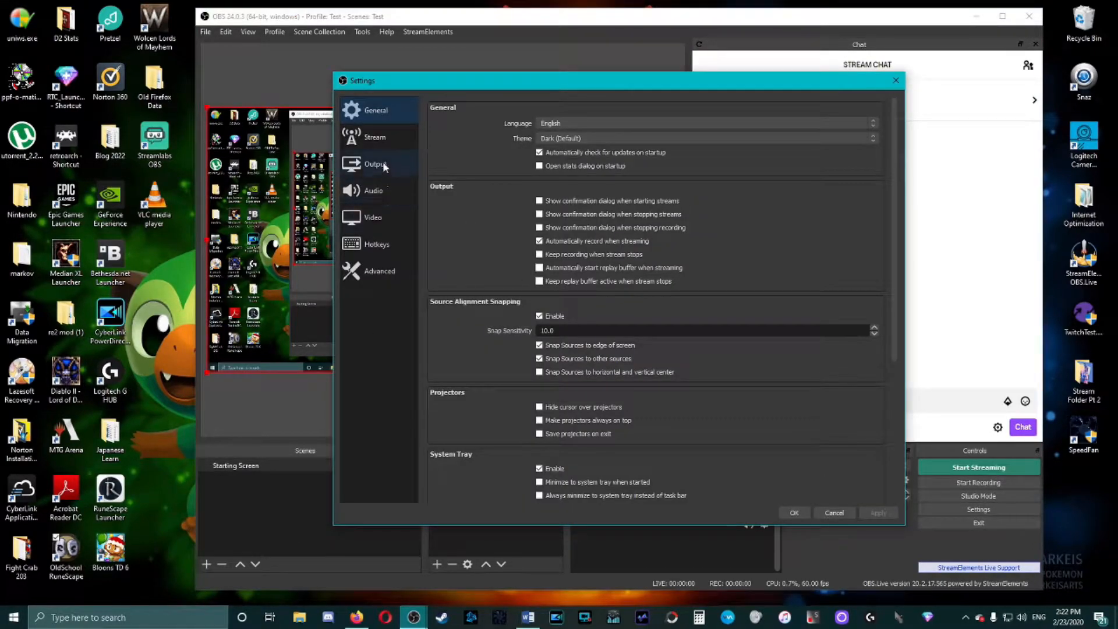
click(370, 190)
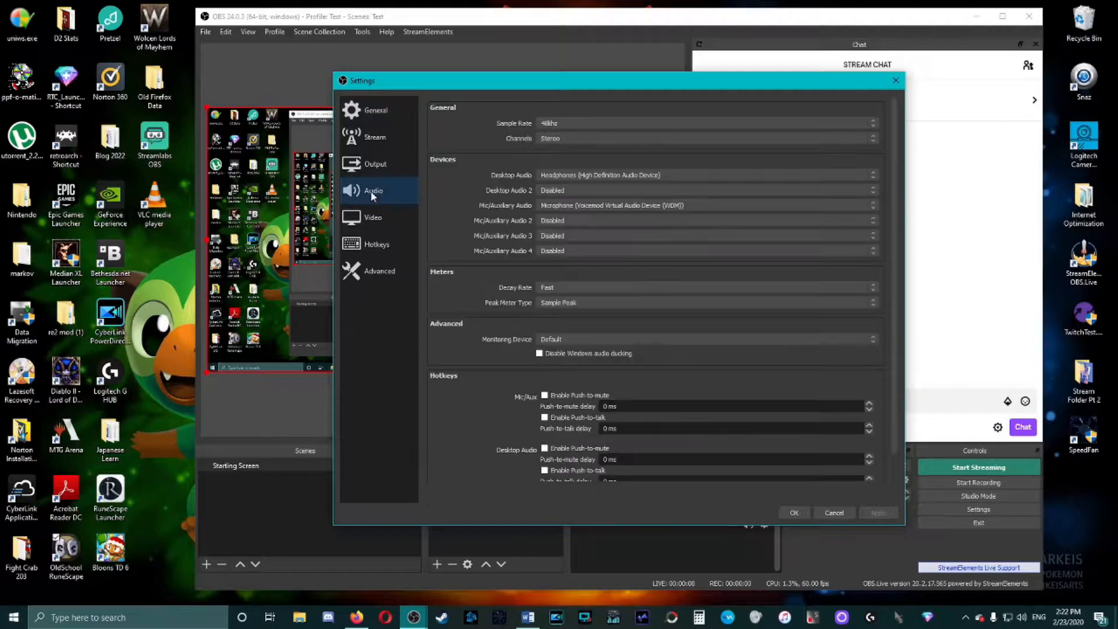
click(579, 205)
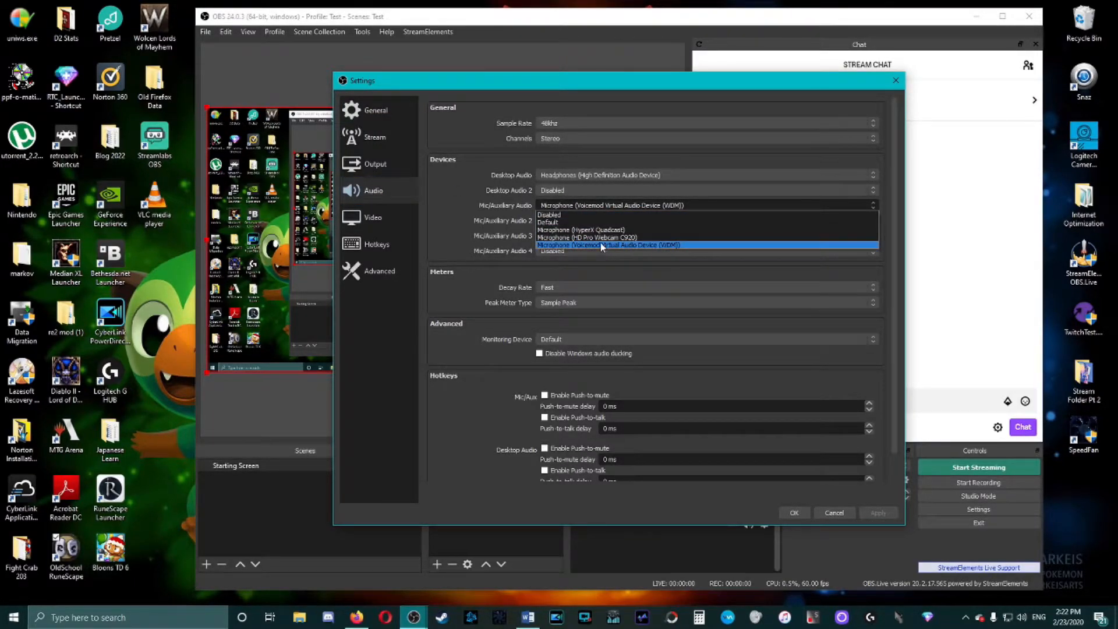
click(609, 245)
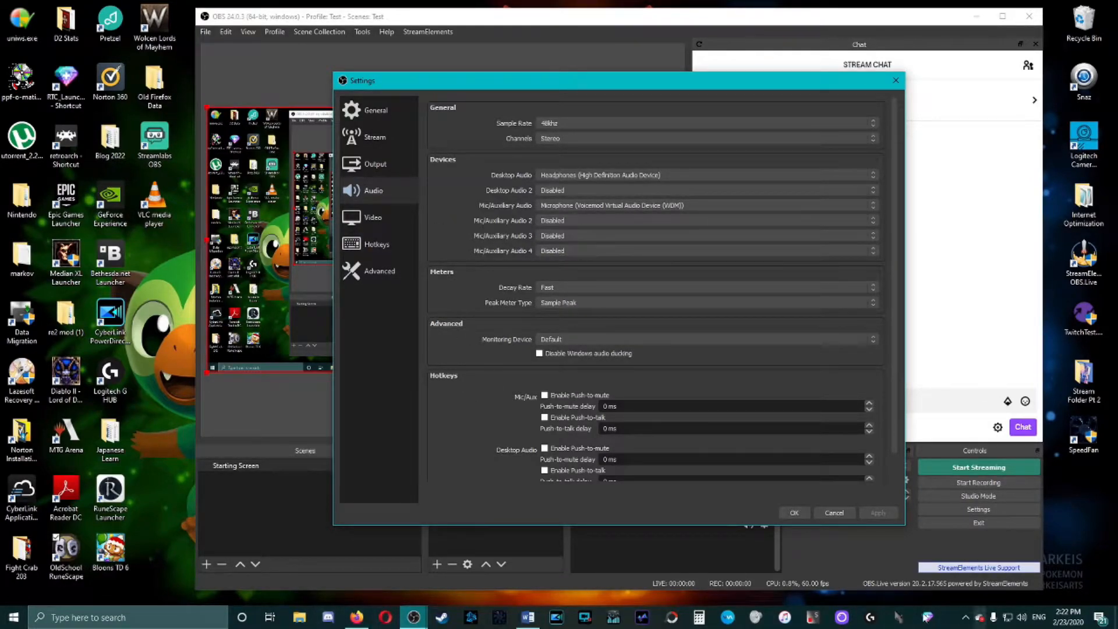
click(795, 513)
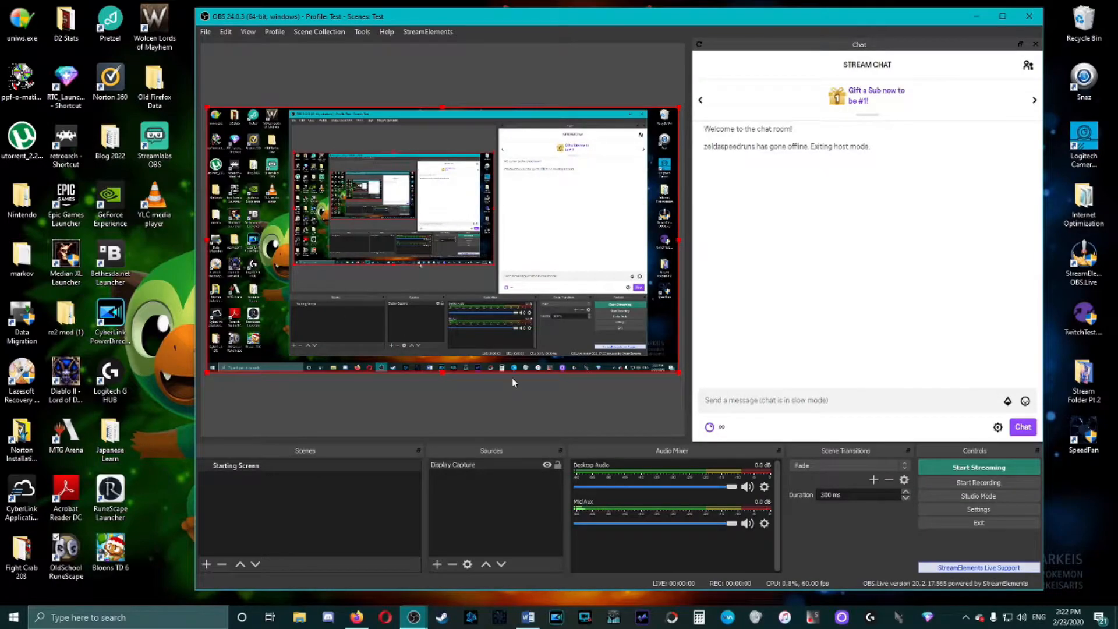
key(alt+Tab)
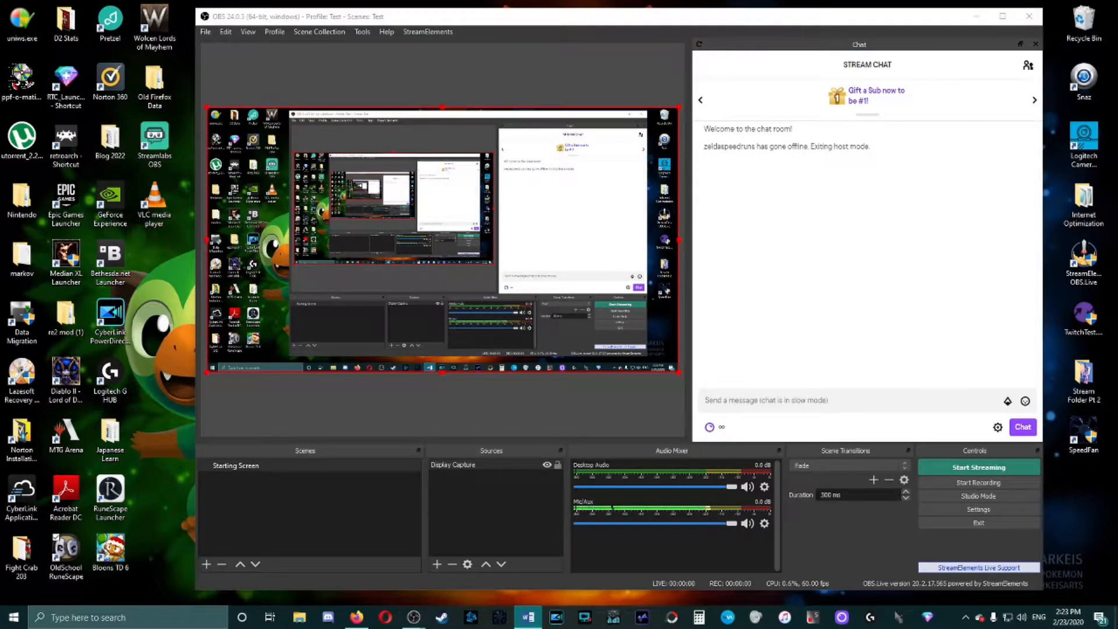
key(alt+Tab)
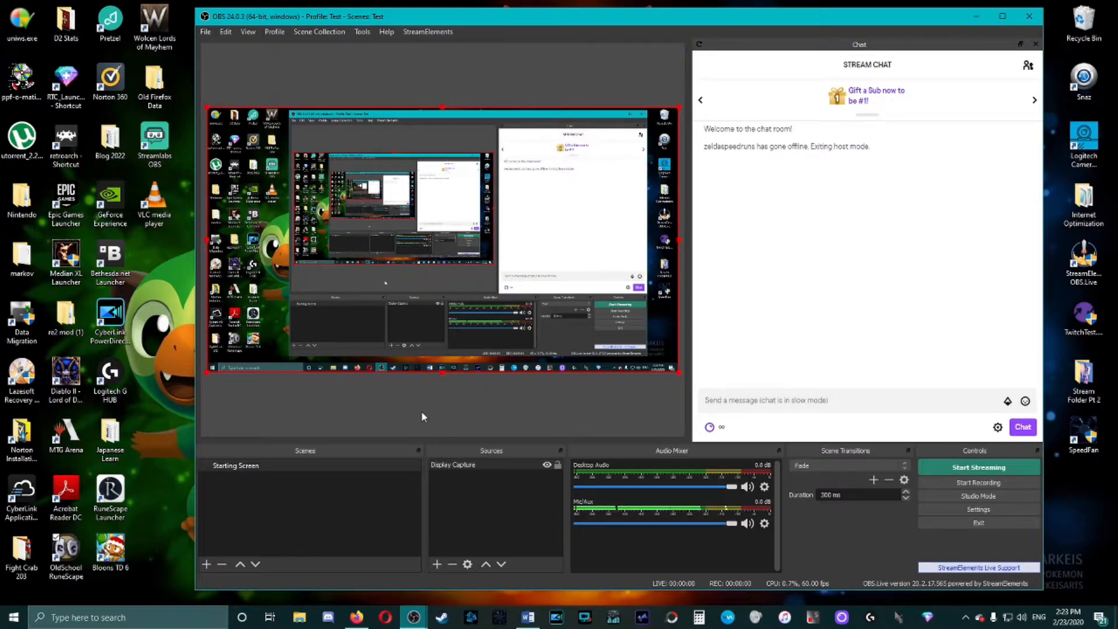
Switch to Firefox, search YouTube for "double gear system vst plugin" and open the tutorial on using VST plugins in OBS
click(362, 622)
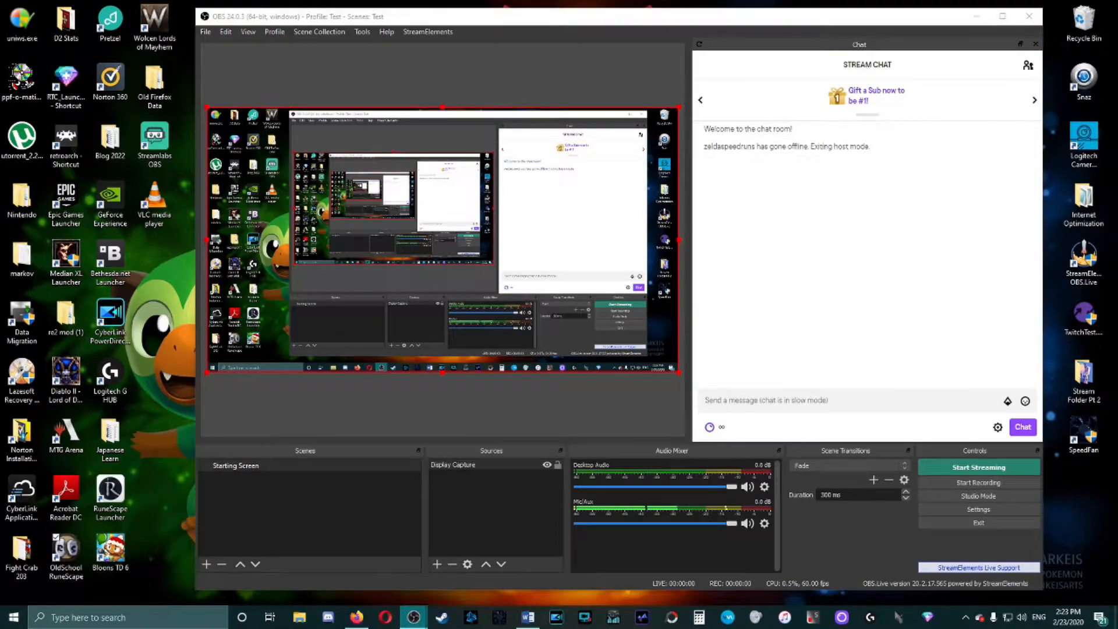
click(357, 619)
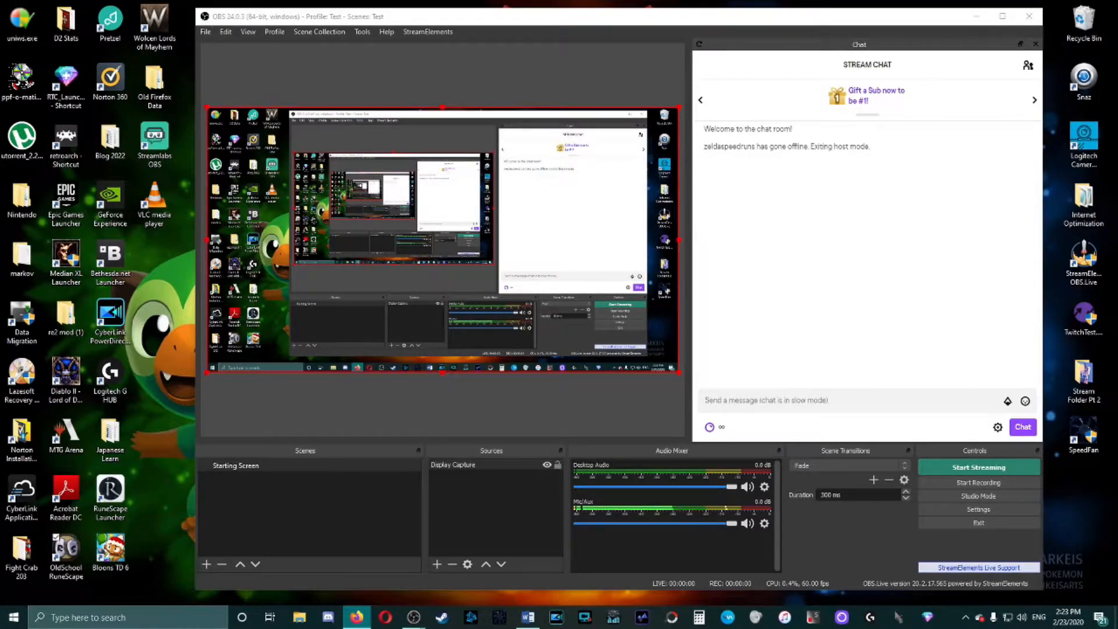
drag(0, 116, 838, 99)
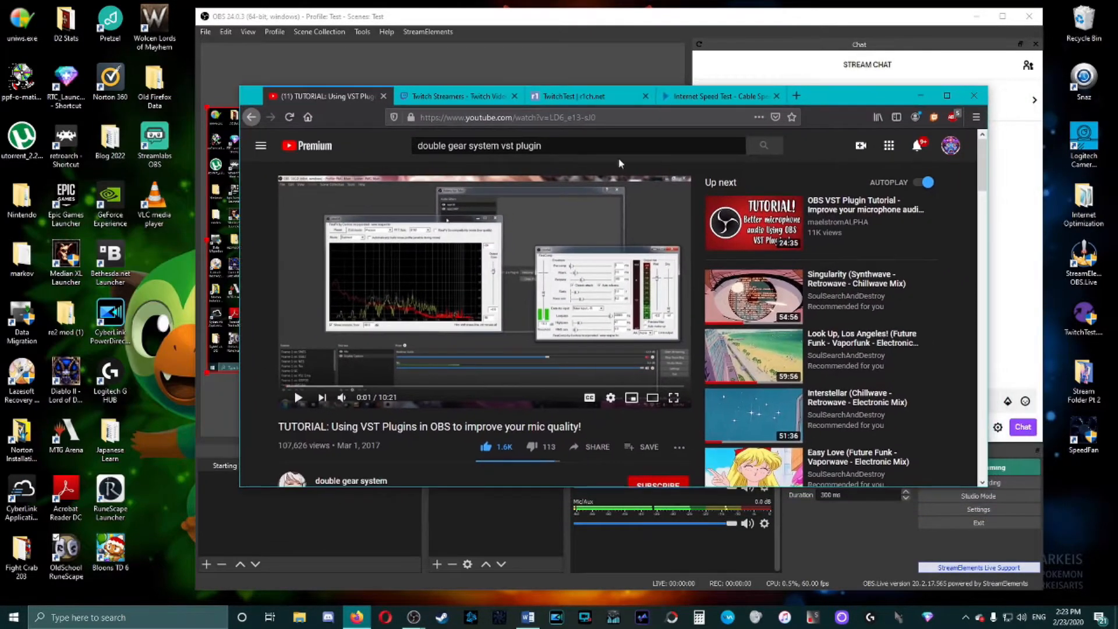
click(324, 150)
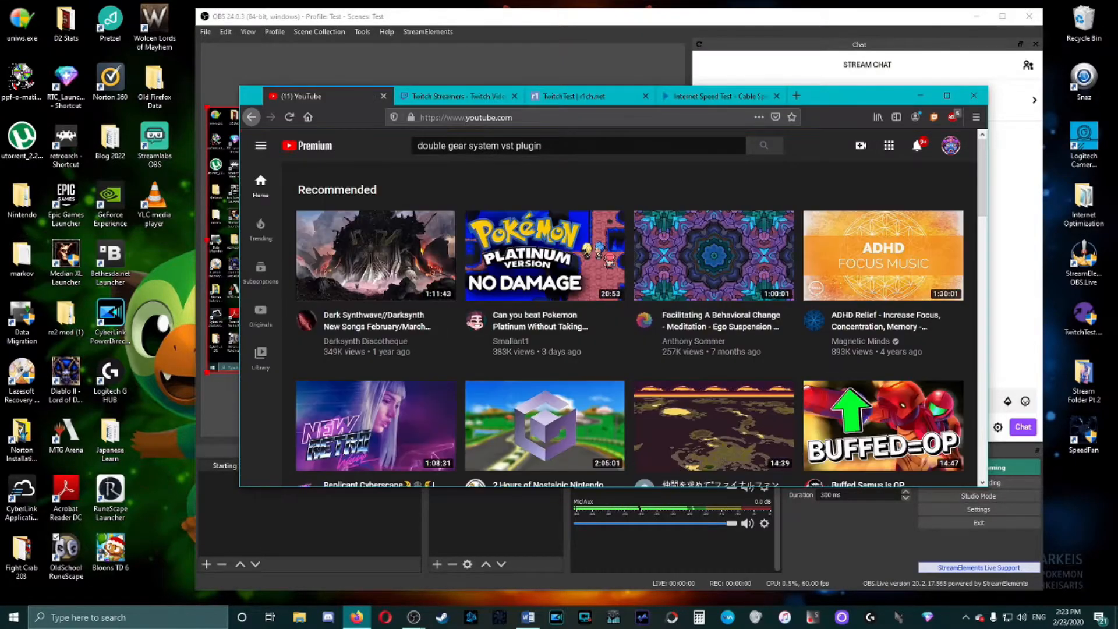
drag(574, 146, 407, 146)
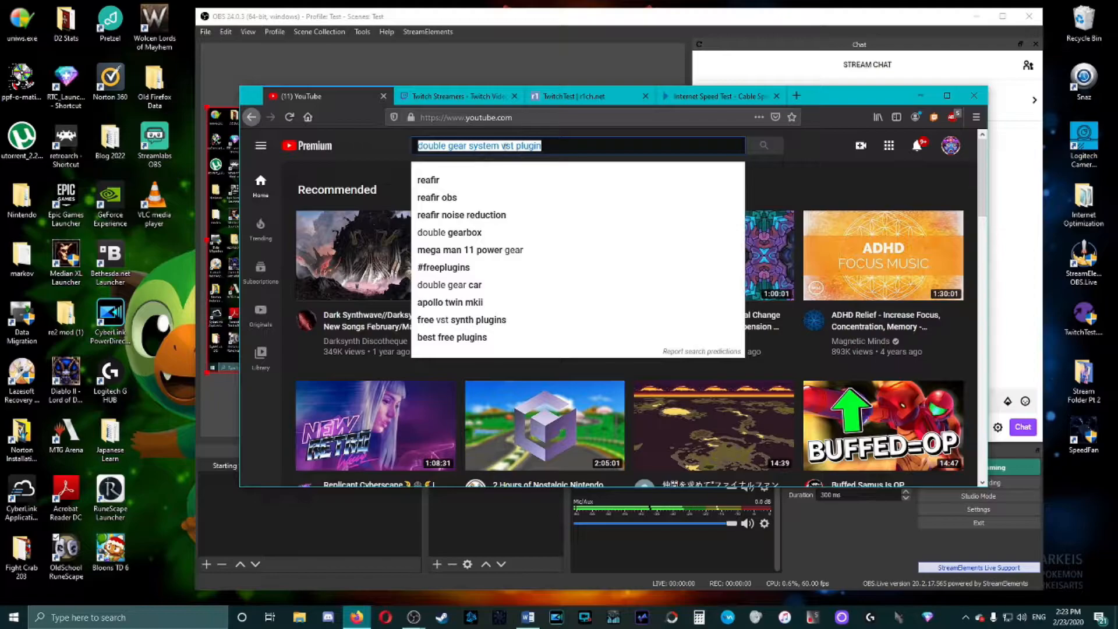
click(553, 146)
key(Return)
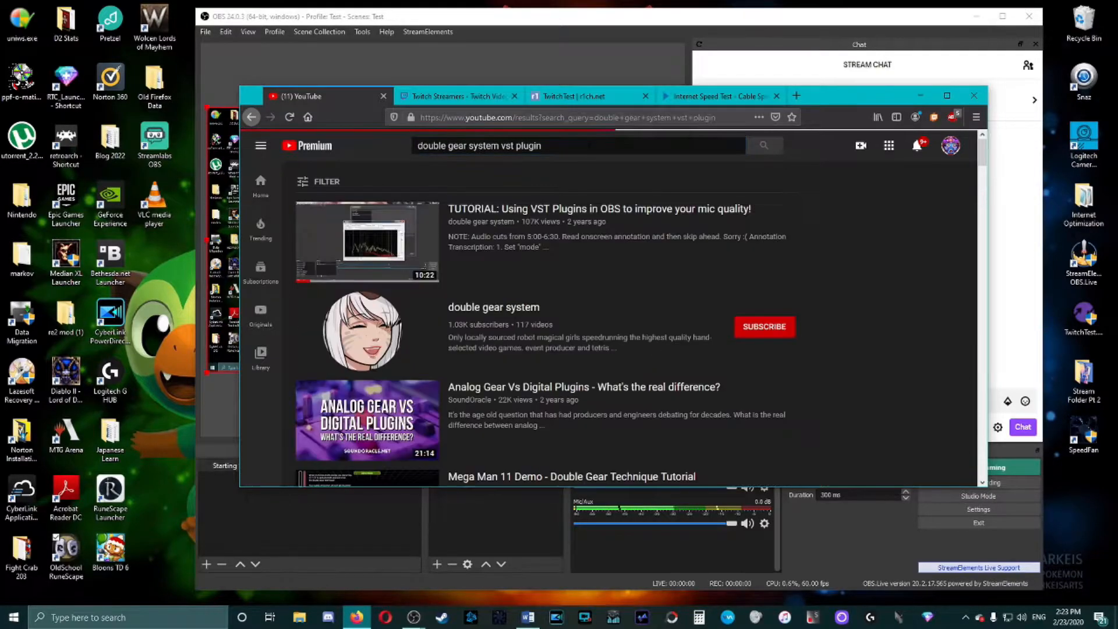
click(499, 214)
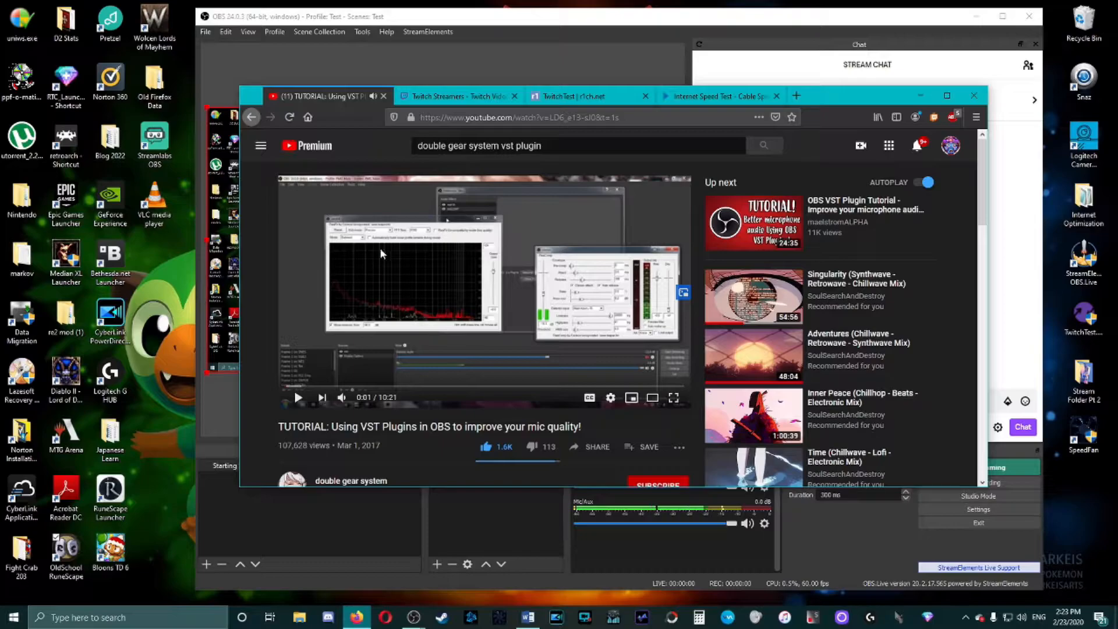
Expand the tutorial video's description and examine its plugin notes and the ReaPlugs download link
scroll(483, 303, down, 2)
scroll(494, 317, up, 1)
scroll(494, 322, down, 3)
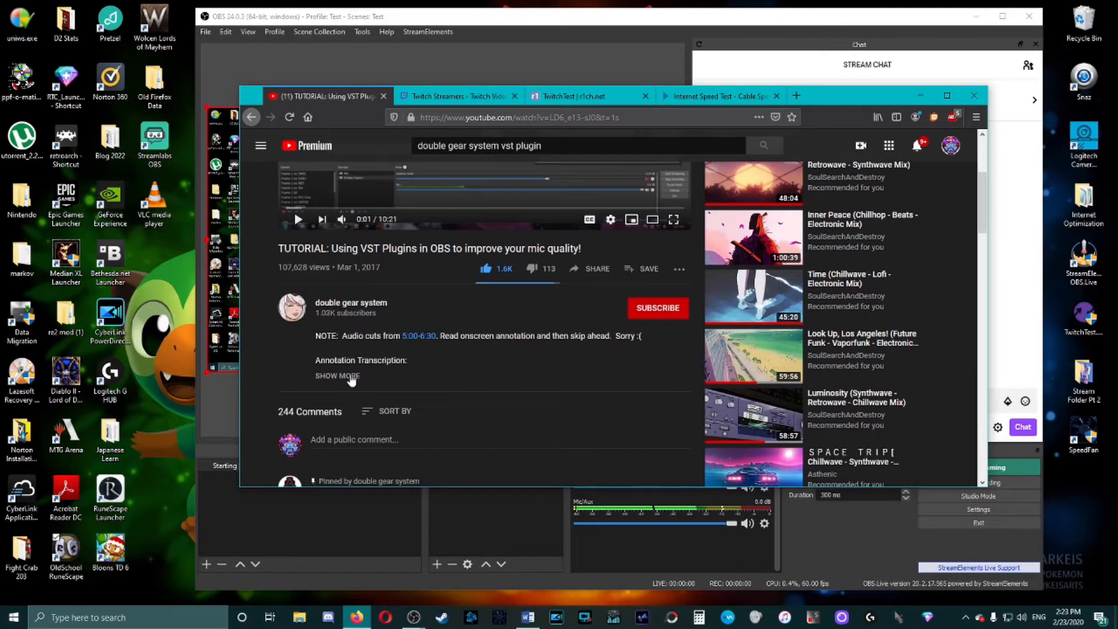
click(342, 377)
scroll(469, 349, down, 5)
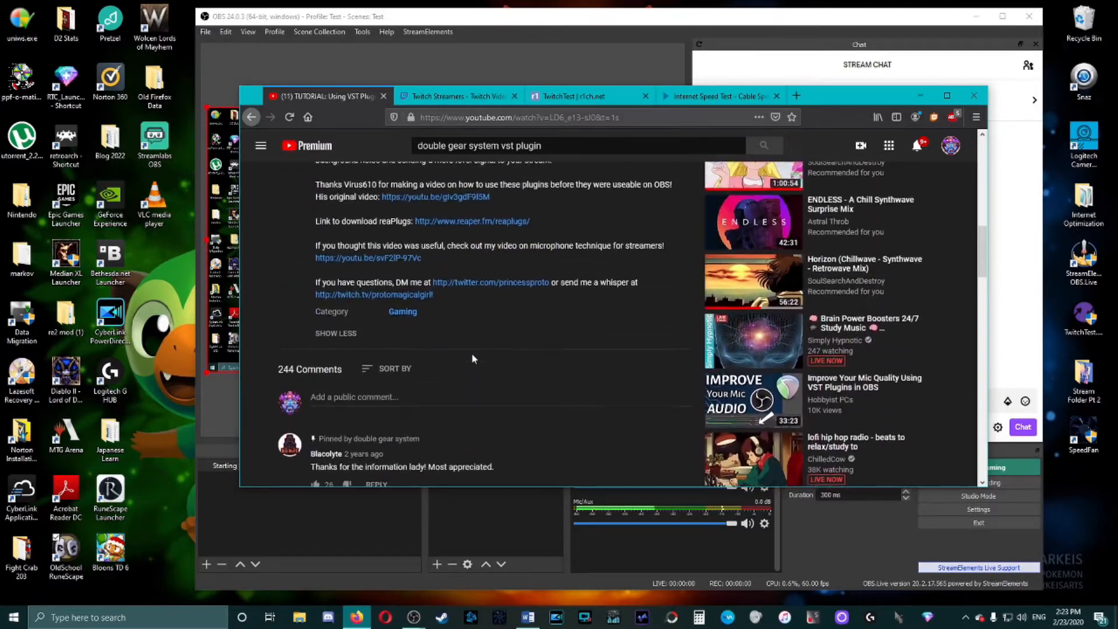
scroll(471, 353, up, 7)
scroll(473, 359, up, 2)
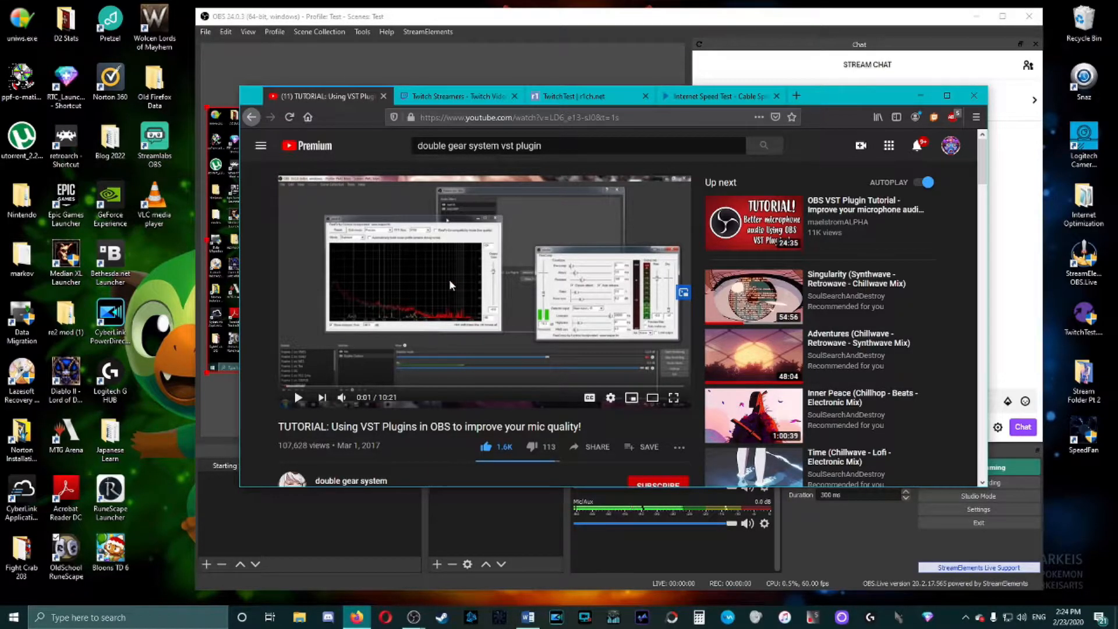
scroll(449, 278, down, 7)
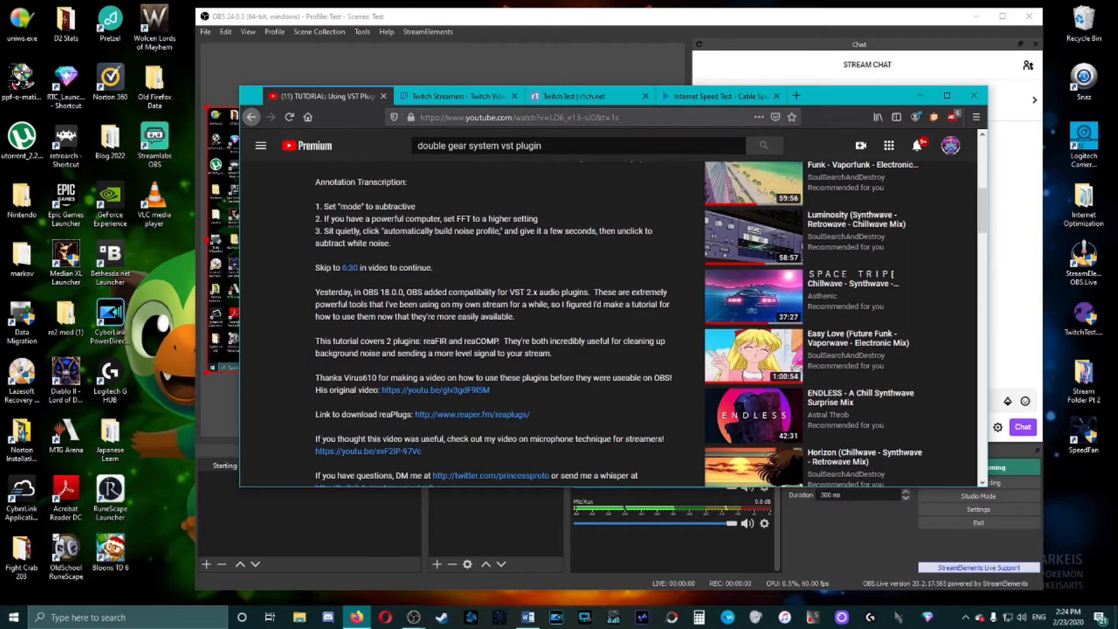
scroll(528, 349, down, 2)
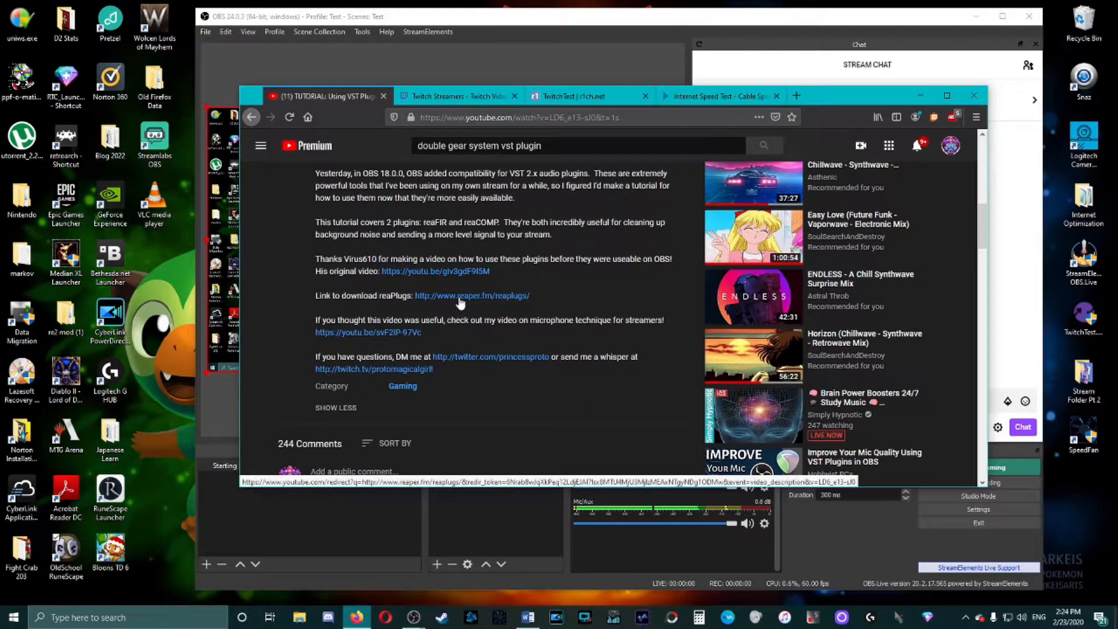
Open the ReaPlugs link from the video description and examine the features and download options on the REAPER page
click(459, 296)
scroll(529, 342, down, 1)
scroll(530, 342, up, 1)
scroll(527, 378, down, 1)
scroll(540, 385, up, 1)
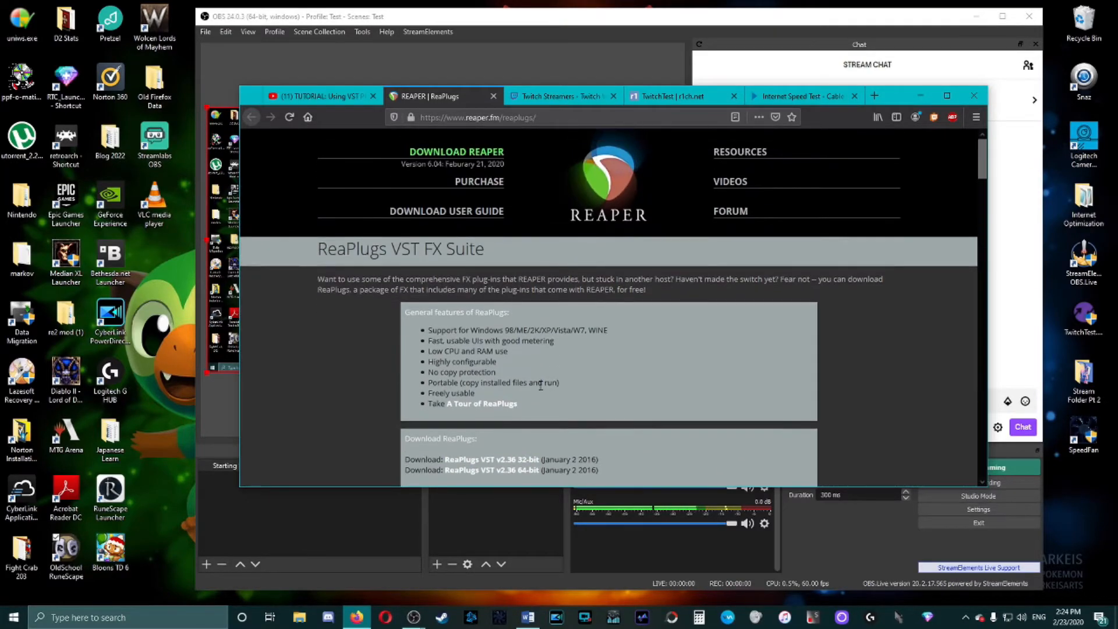
Close the ReaPlugs page and minimize the browser to return to OBS
click(493, 96)
scroll(488, 323, up, 5)
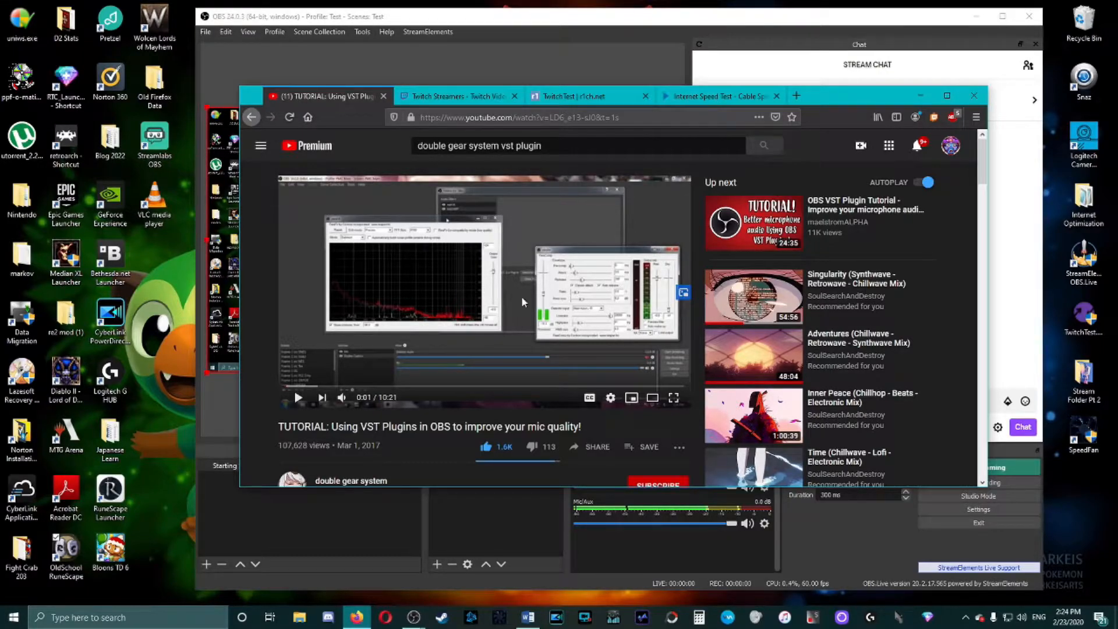
click(920, 95)
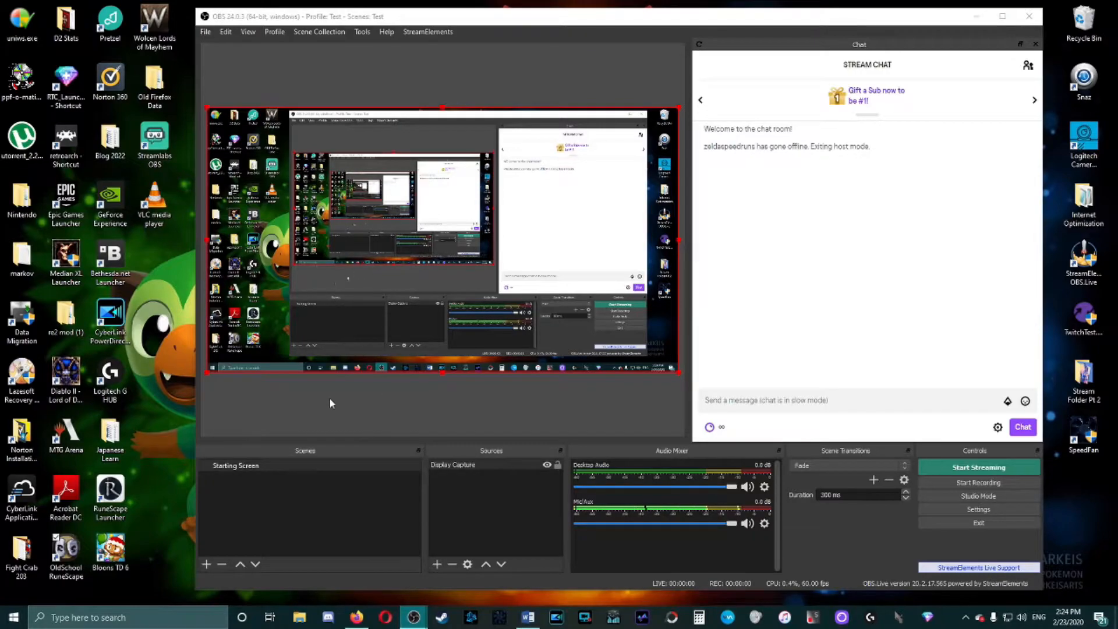
Open the audio filters of the Mic/Aux source
click(765, 523)
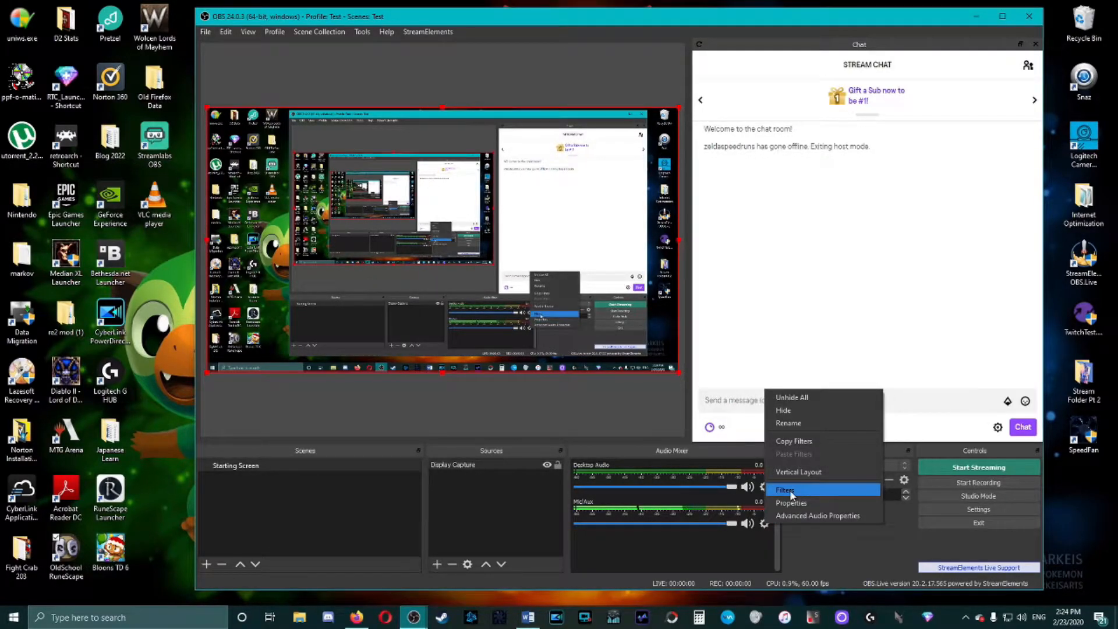
click(821, 561)
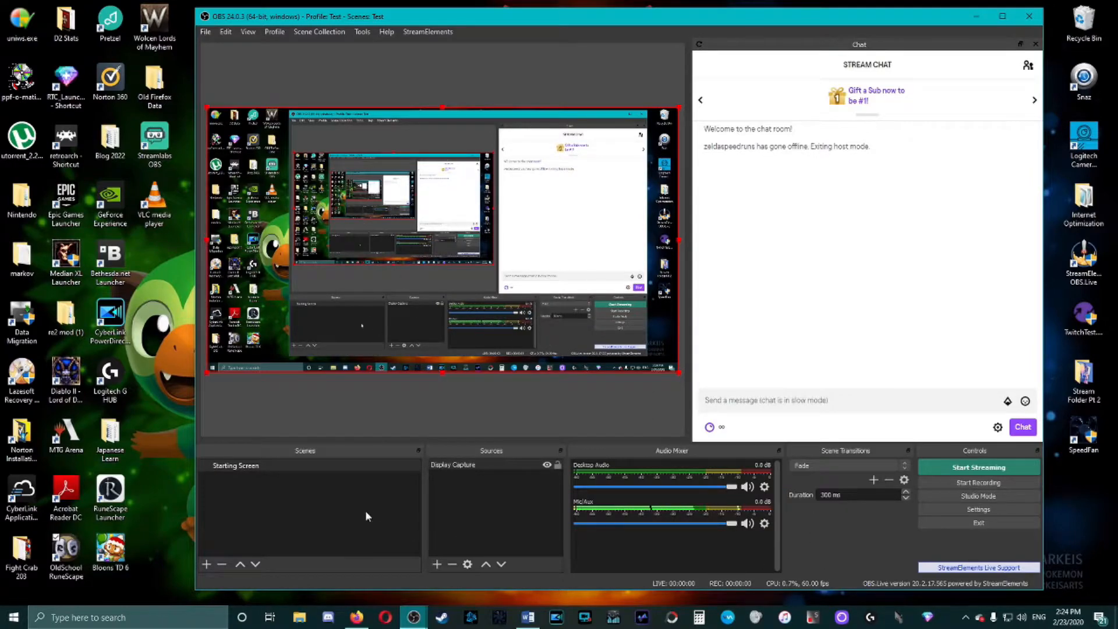
click(766, 524)
click(787, 494)
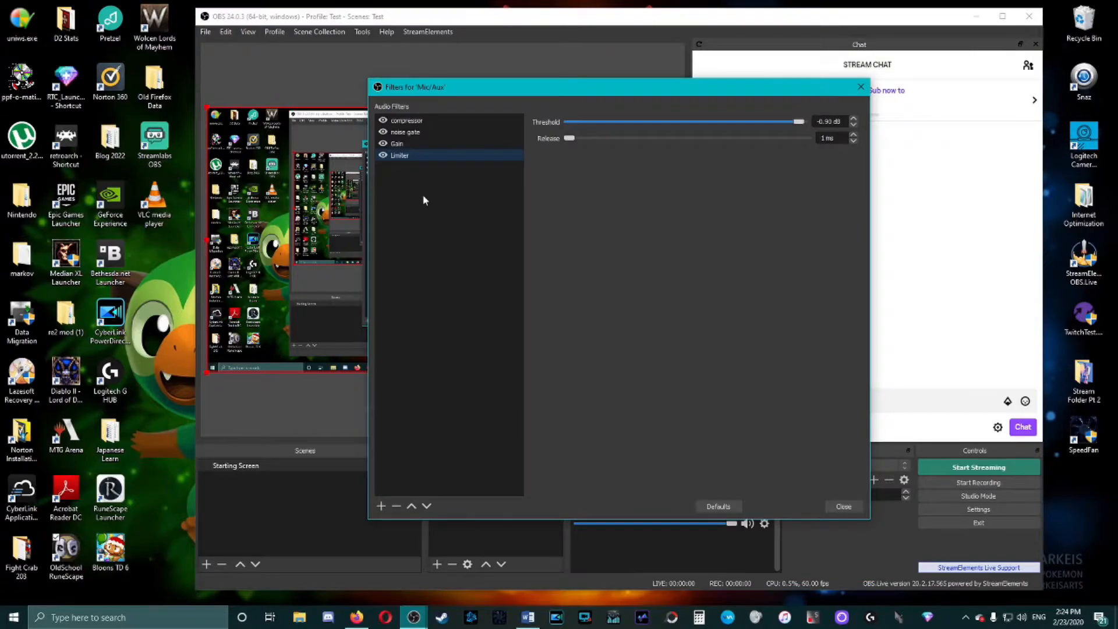
Remove the compressor, noise gate, Gain and Limiter filters from the Mic/Aux source
click(399, 121)
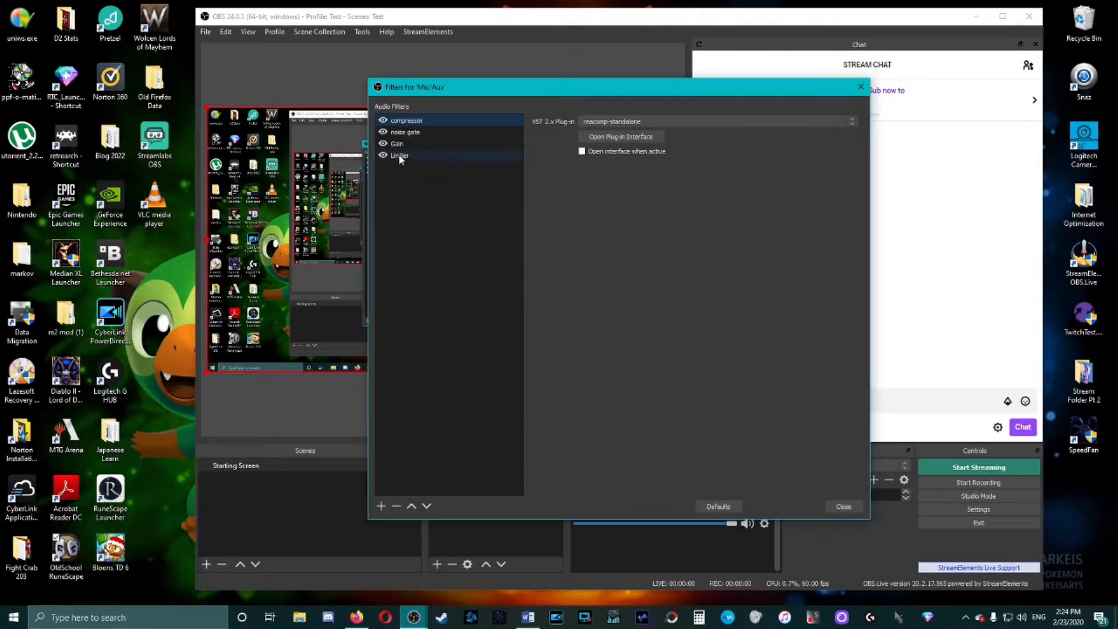
click(396, 506)
click(658, 319)
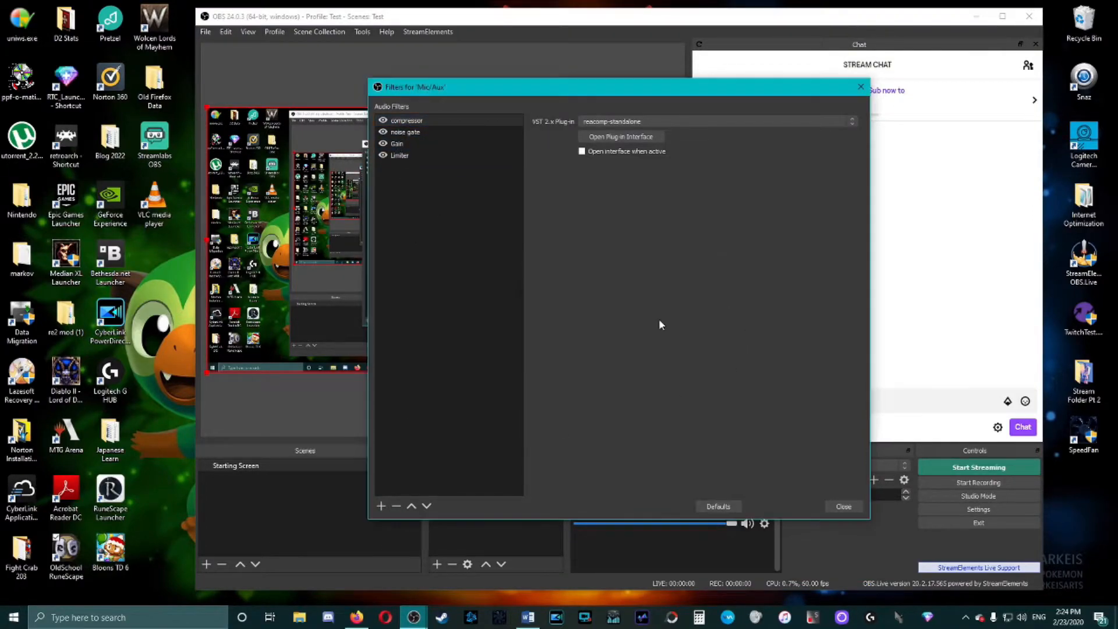
click(396, 506)
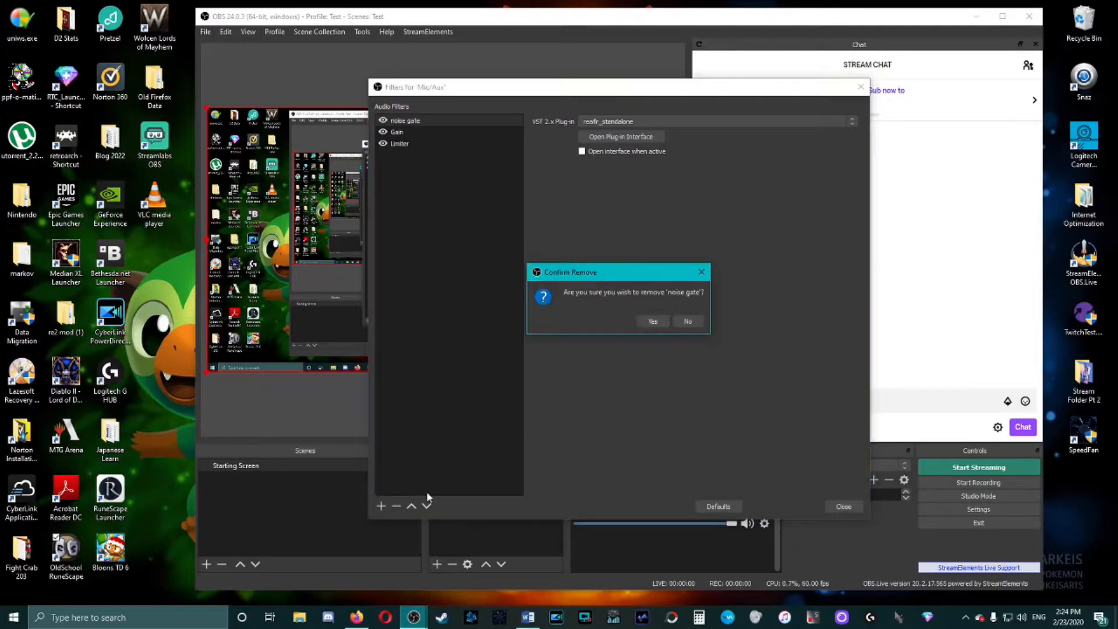
click(655, 319)
click(396, 506)
click(644, 321)
click(396, 506)
click(646, 322)
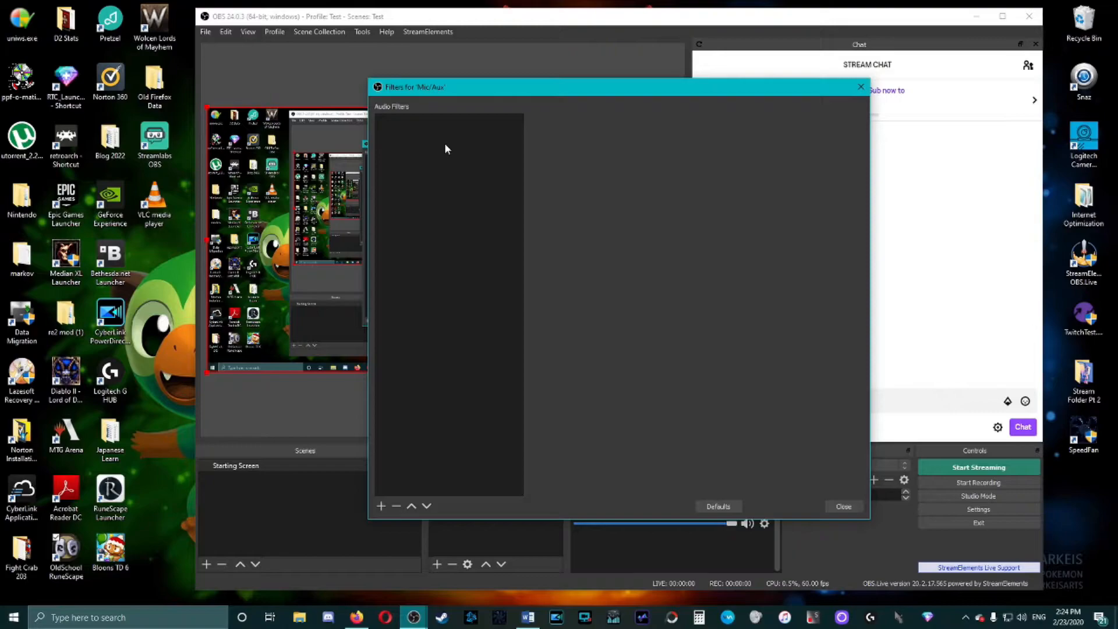
Add a Compressor filter with the default name to Mic/Aux and remove it again
click(381, 504)
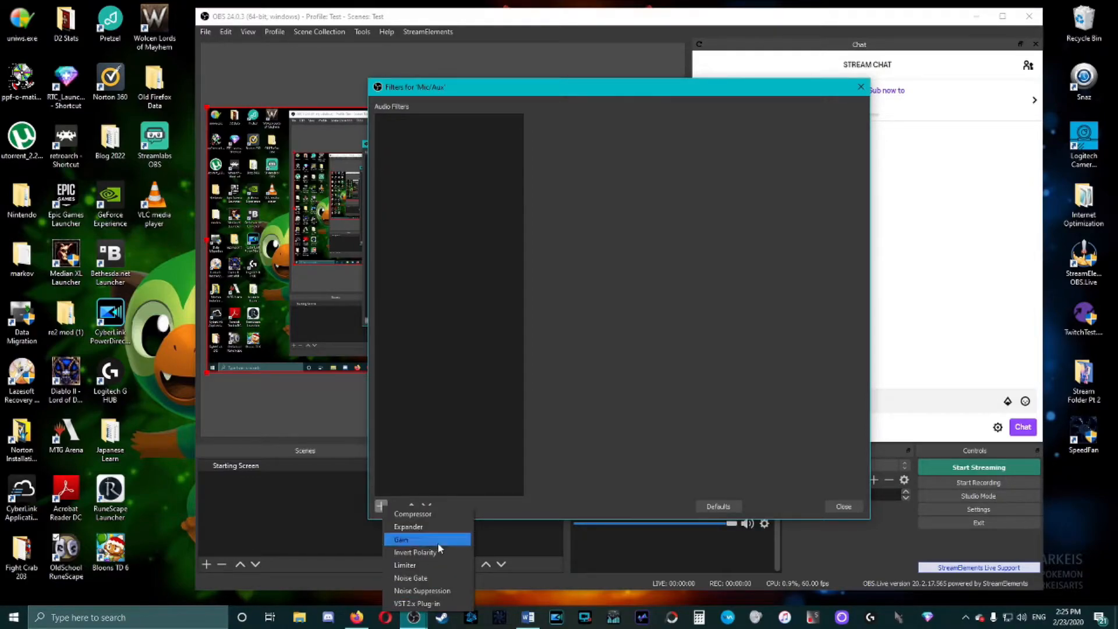
click(428, 513)
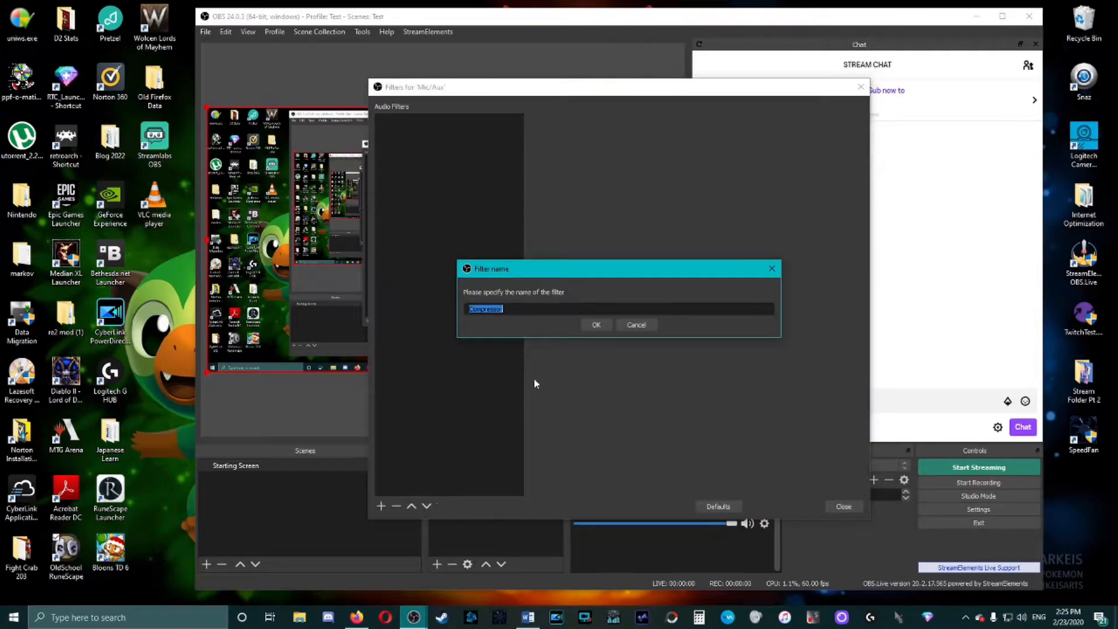
click(603, 329)
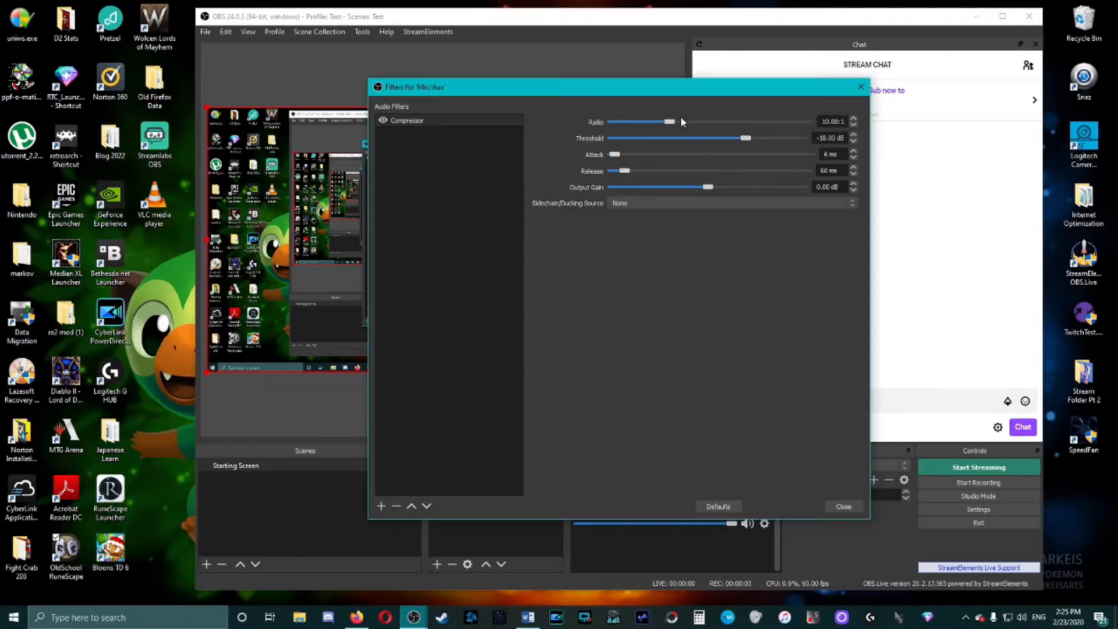
click(397, 505)
click(666, 321)
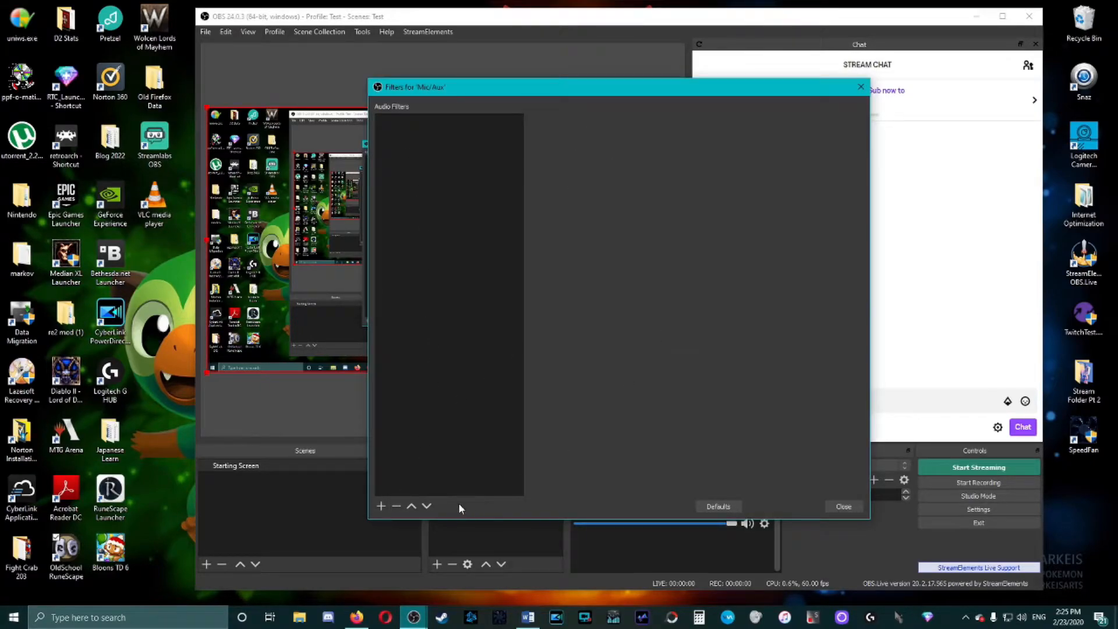
Add a VST 2.x Plug-in filter with the default name to Mic/Aux
click(381, 506)
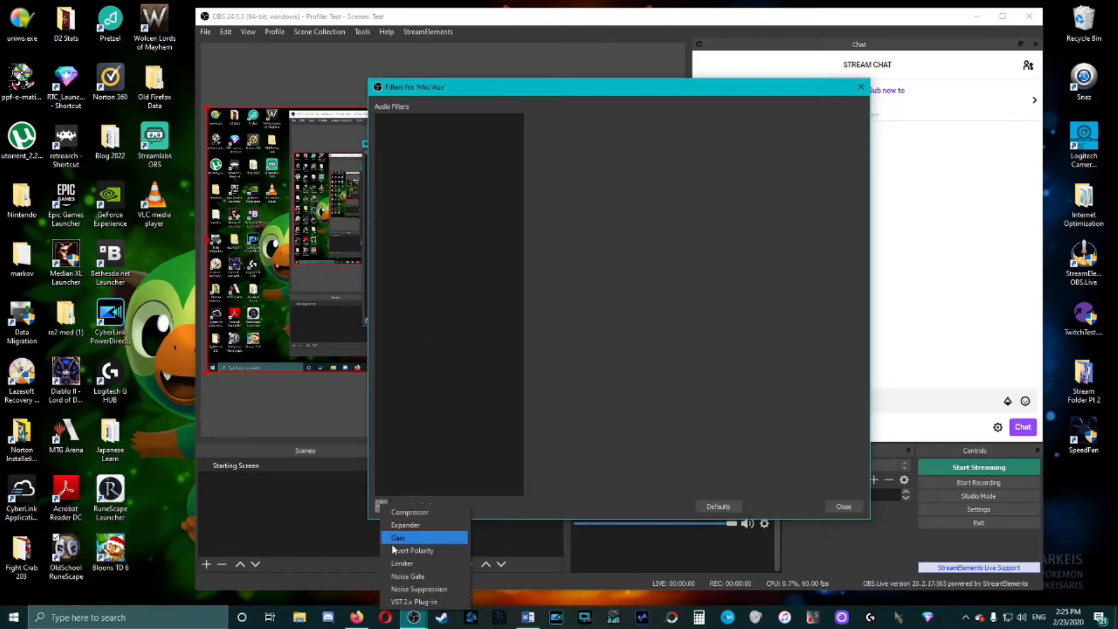
click(423, 602)
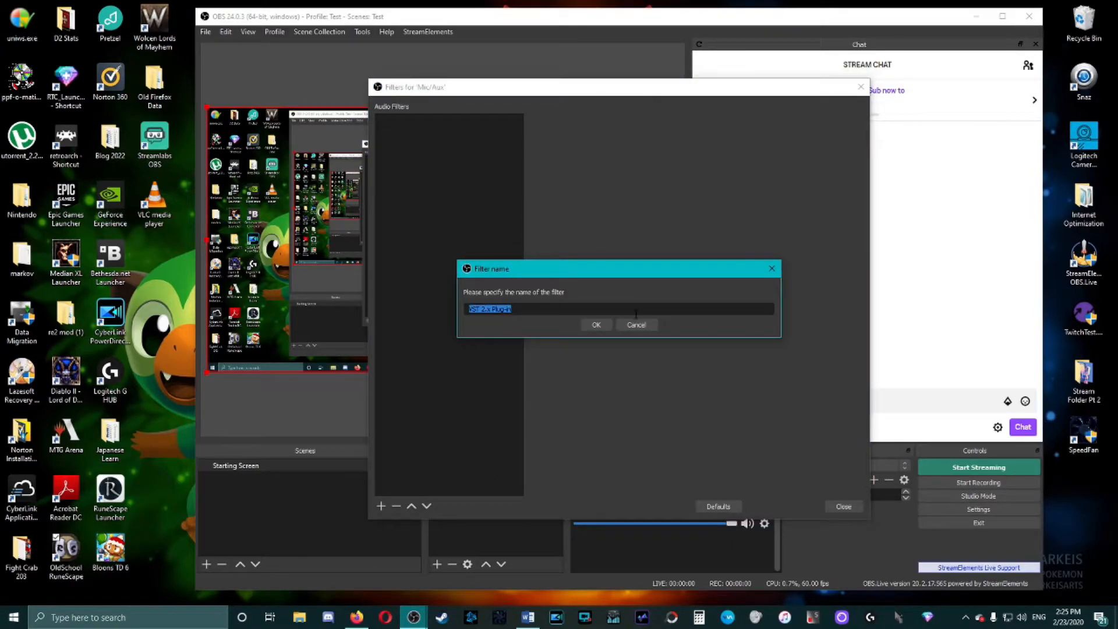
click(592, 326)
right_click(409, 120)
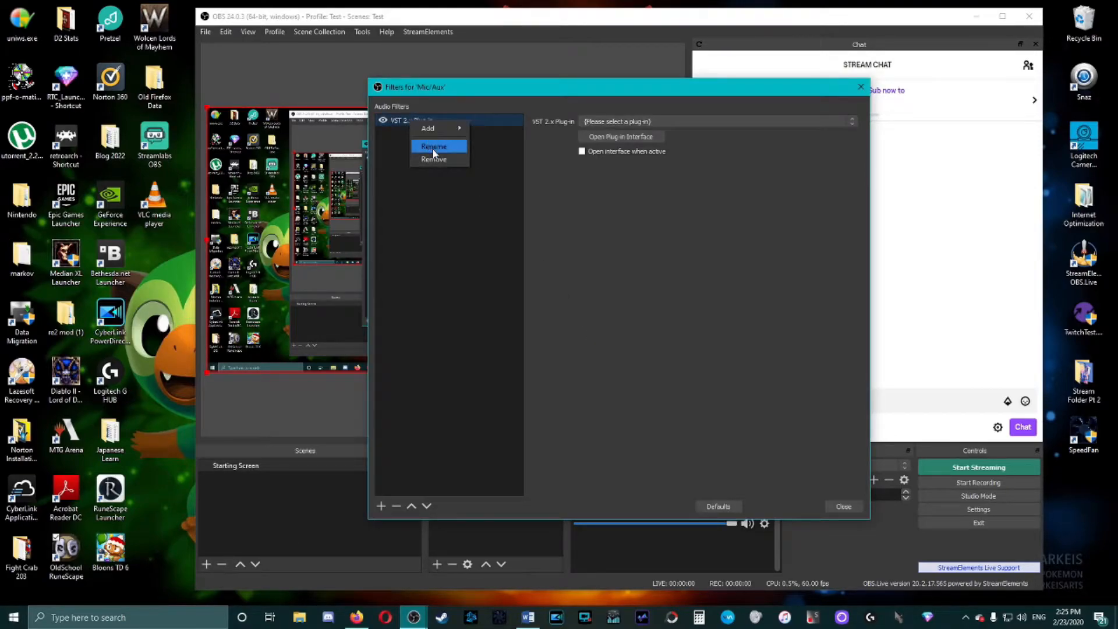
click(408, 184)
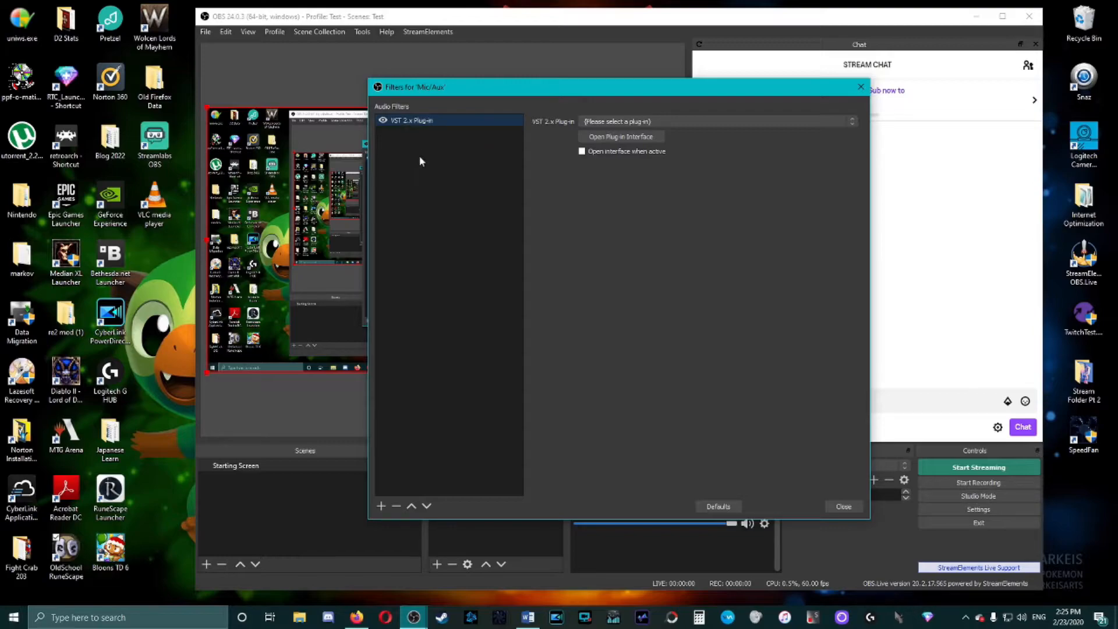
Add a second VST 2.x Plug-in filter to Mic/Aux and name it "noise gate"
click(381, 505)
click(460, 604)
click(600, 324)
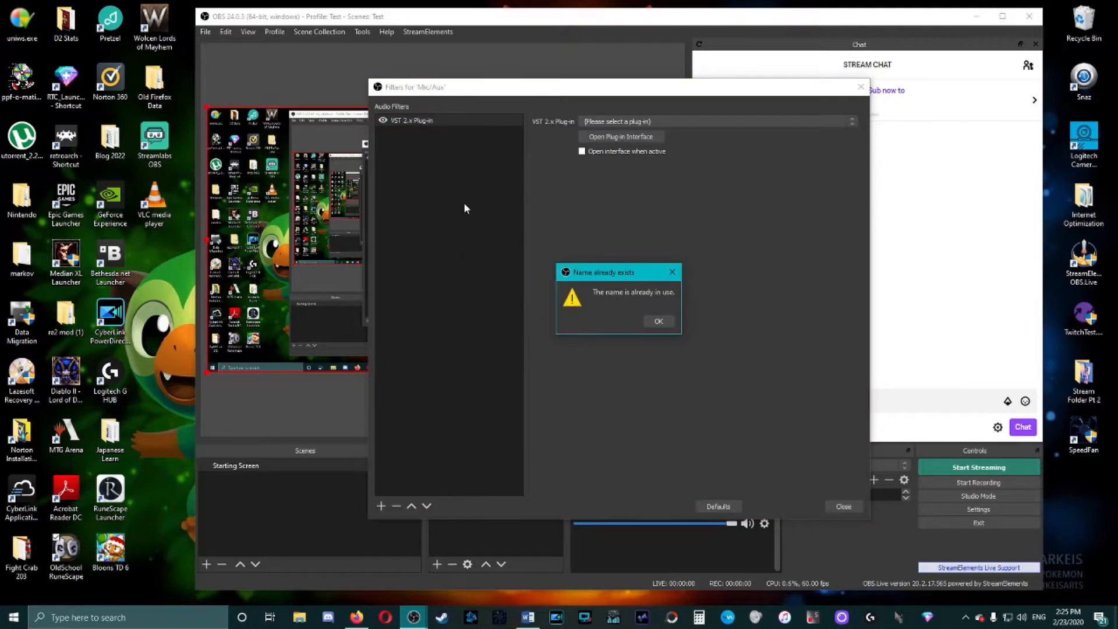
click(657, 321)
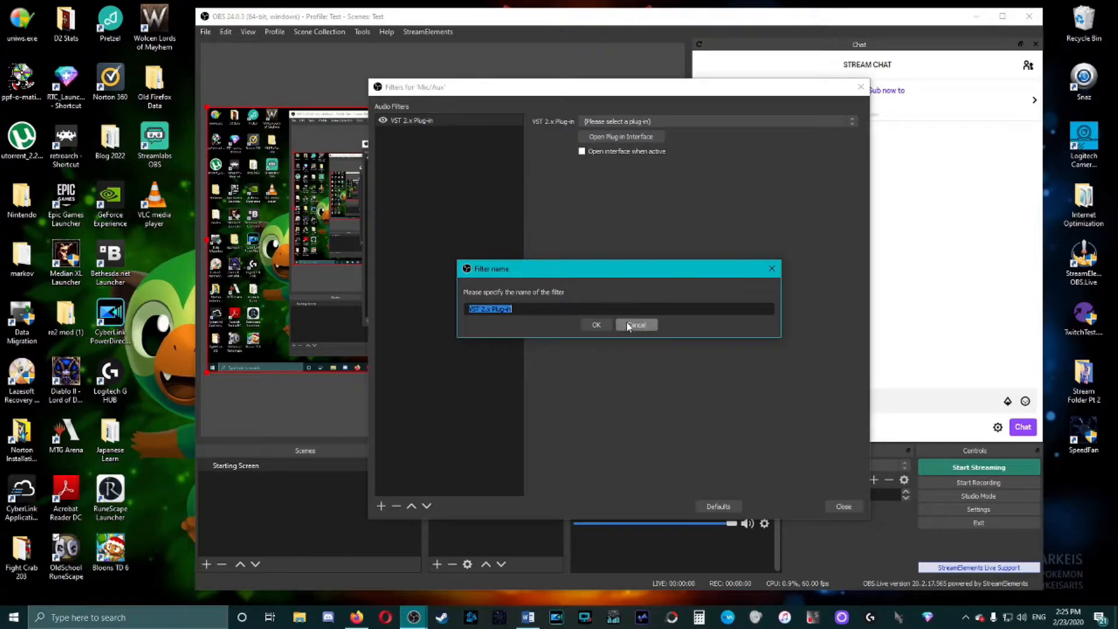
text(noise gate)
key(Return)
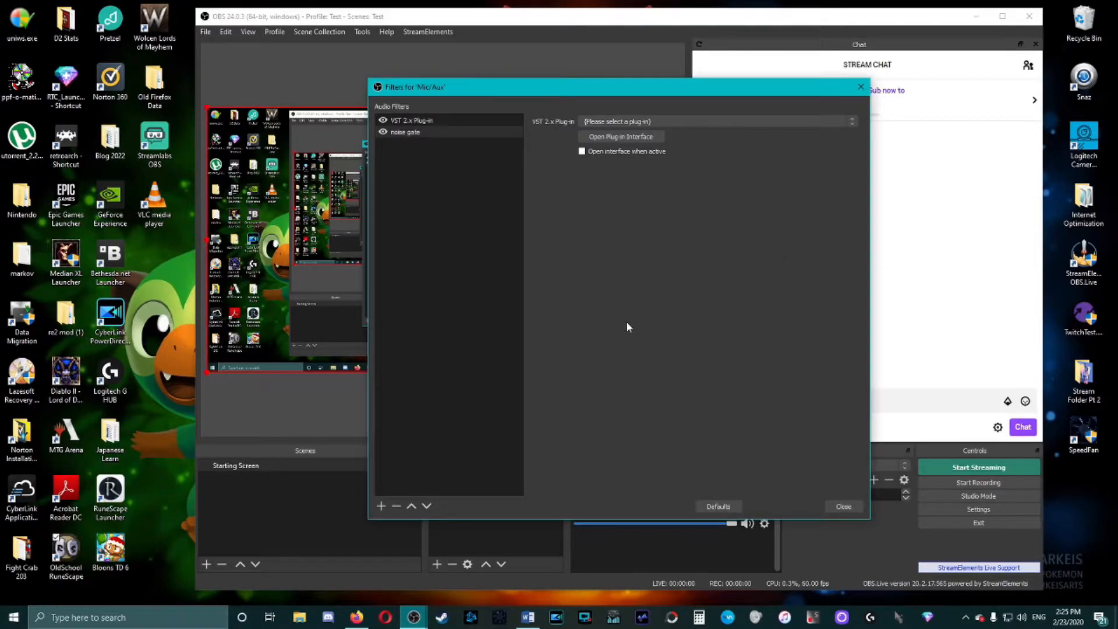
Rename the first VST 2.x Plug-in filter to "compressor"
right_click(420, 120)
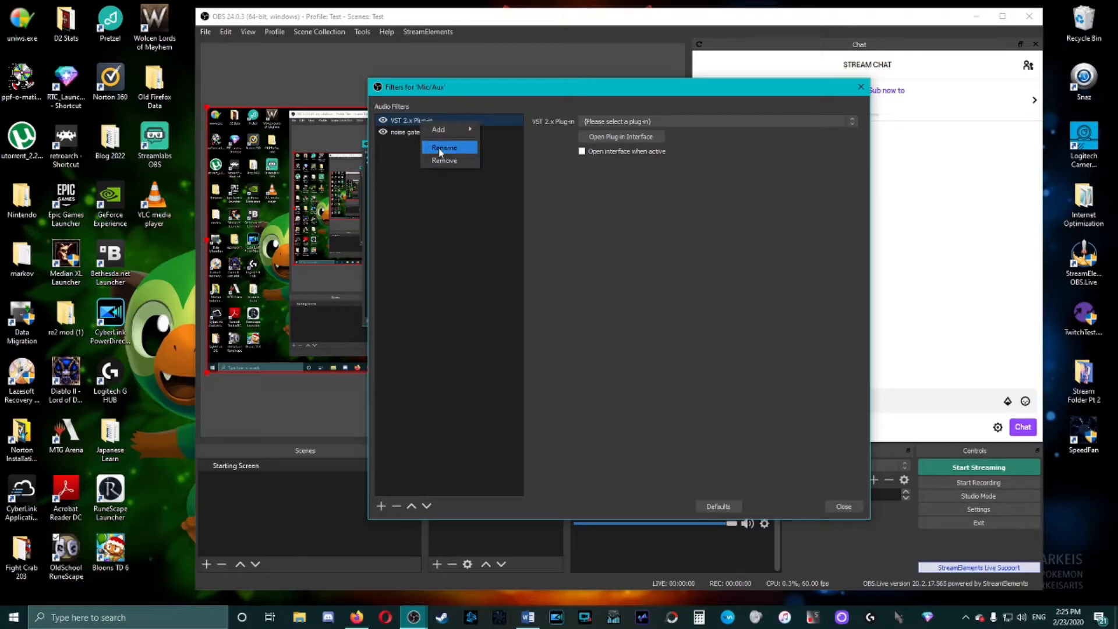
click(439, 151)
text(compre)
key(BackSpace)
key(BackSpace)
key(BackSpace)
key(BackSpace)
key(BackSpace)
key(BackSpace)
key(BackSpace)
key(BackSpace)
key(BackSpace)
key(BackSpace)
key(BackSpace)
key(BackSpace)
key(BackSpace)
key(BackSpace)
key(BackSpace)
key(BackSpace)
key(BackSpace)
key(BackSpace)
key(BackSpace)
key(BackSpace)
text(compressor)
key(Return)
click(382, 506)
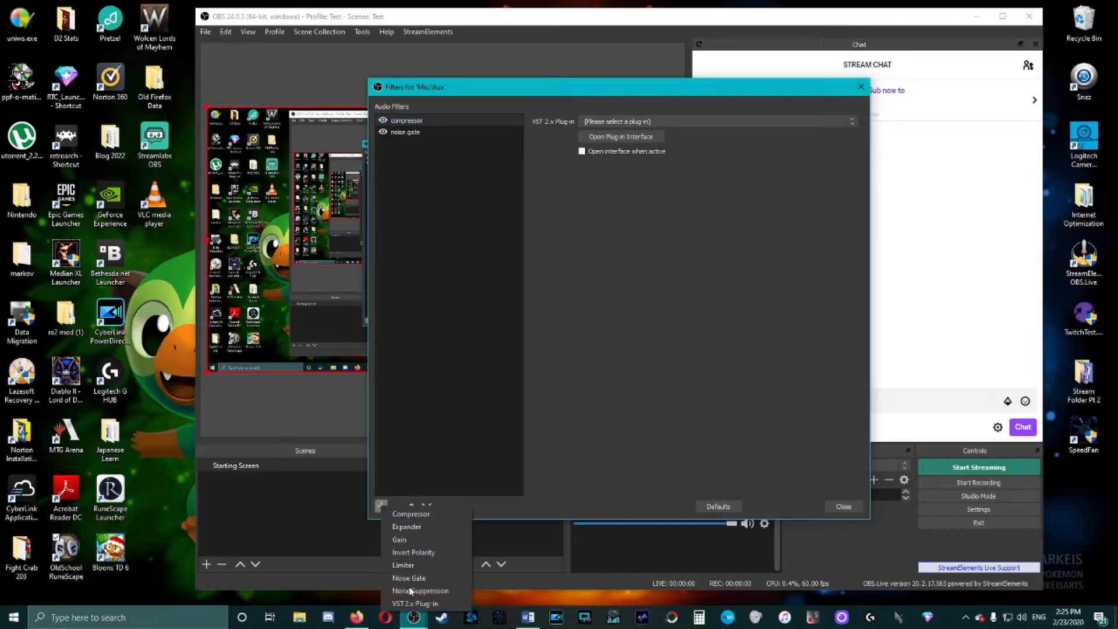
click(535, 217)
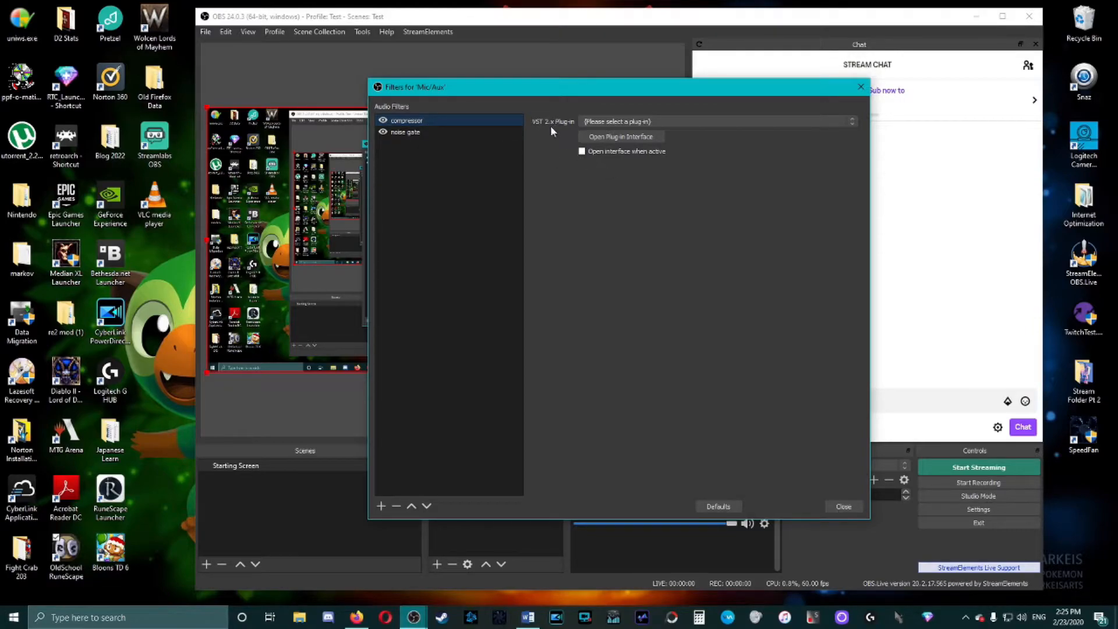
Load the reacomp-standalone plug-in into the compressor filter, view its interface and close it
click(617, 121)
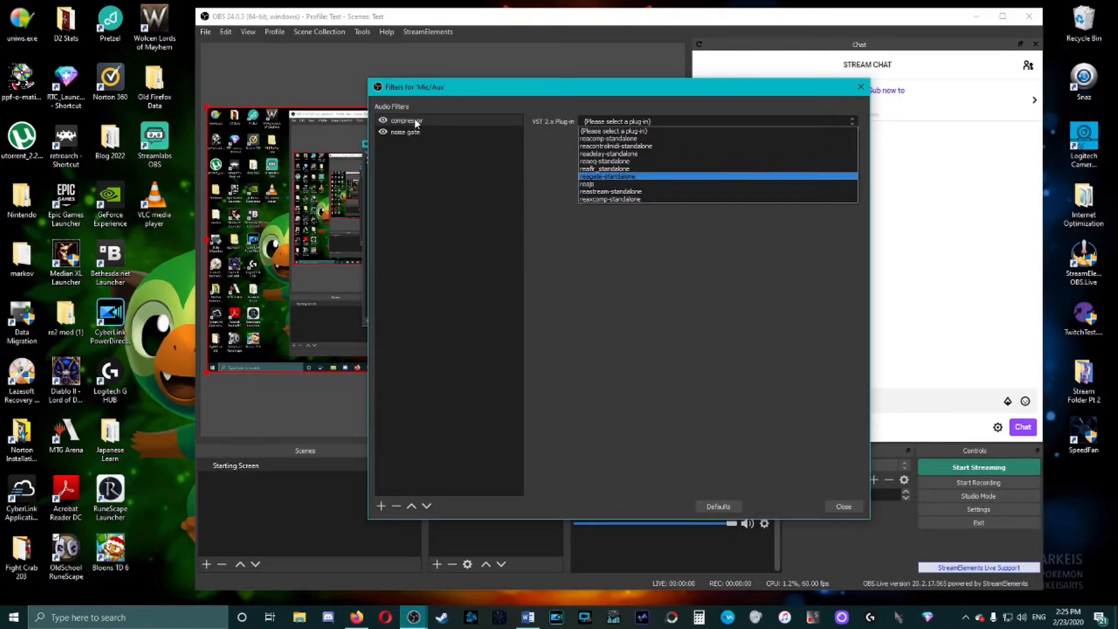
click(628, 138)
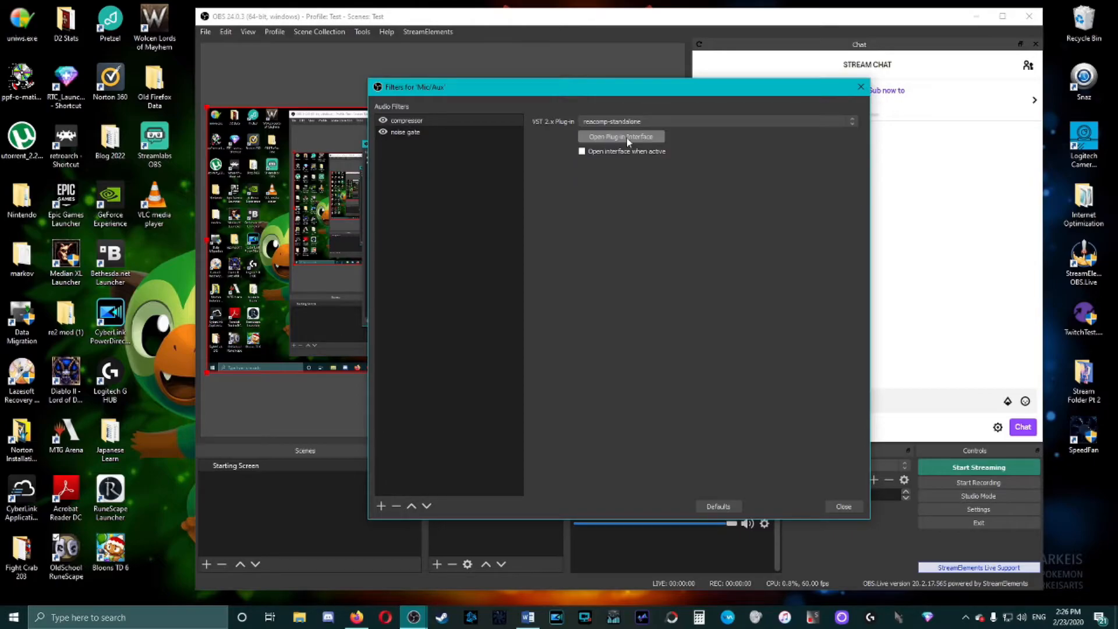
click(629, 138)
drag(539, 156, 574, 199)
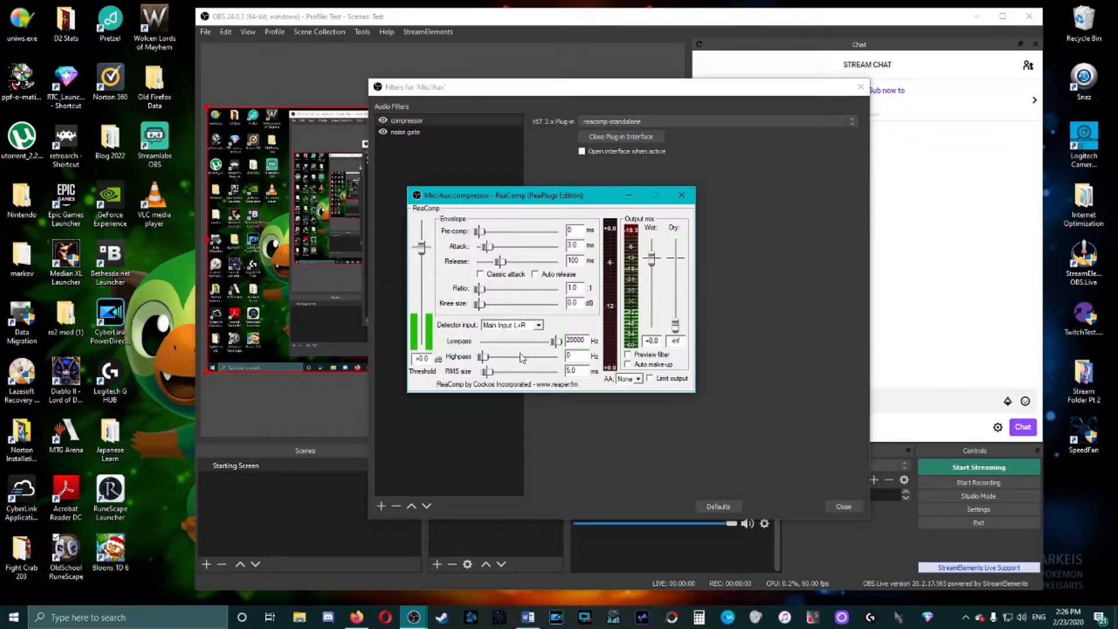
click(681, 195)
Turn off the compressor and noise gate filters and bring up the compressor's ReaComp interface again
click(402, 131)
click(383, 120)
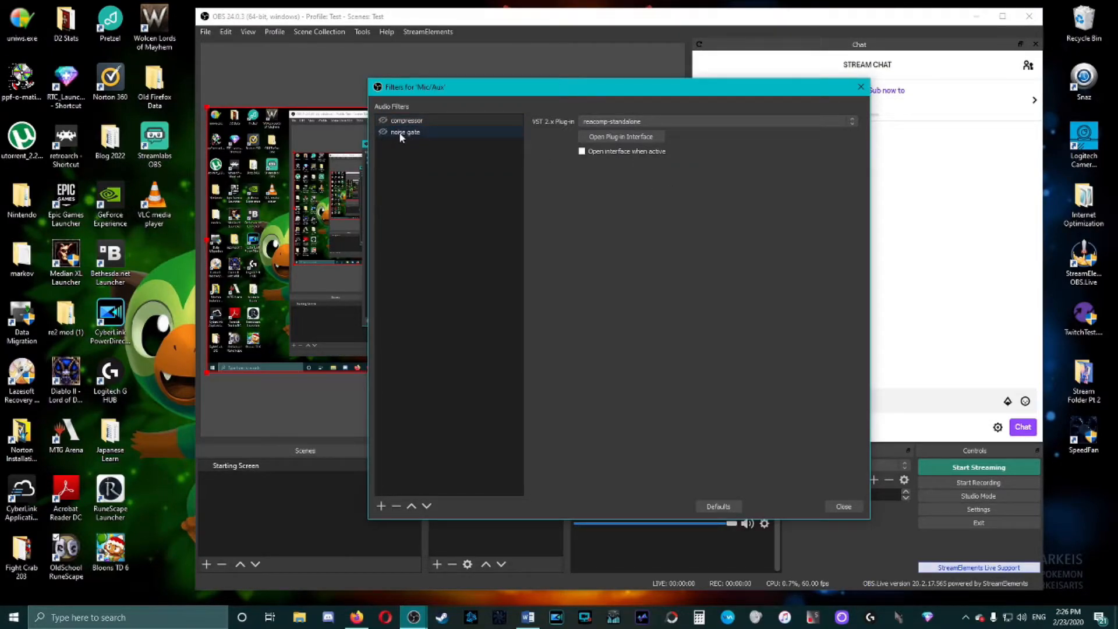
click(600, 139)
drag(523, 153, 693, 153)
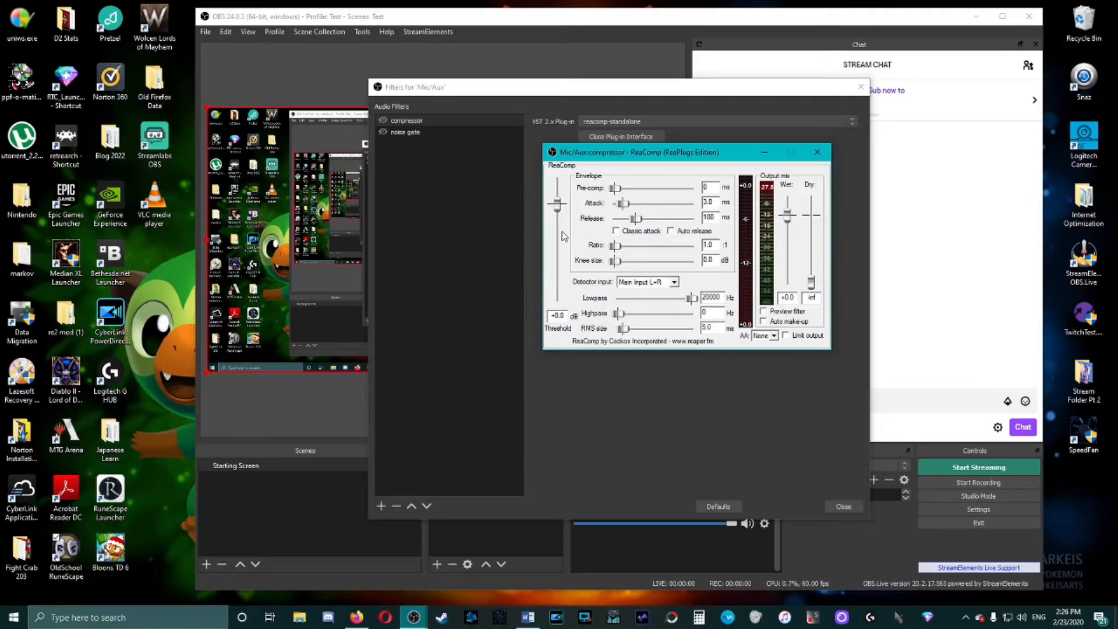
drag(705, 94, 740, 99)
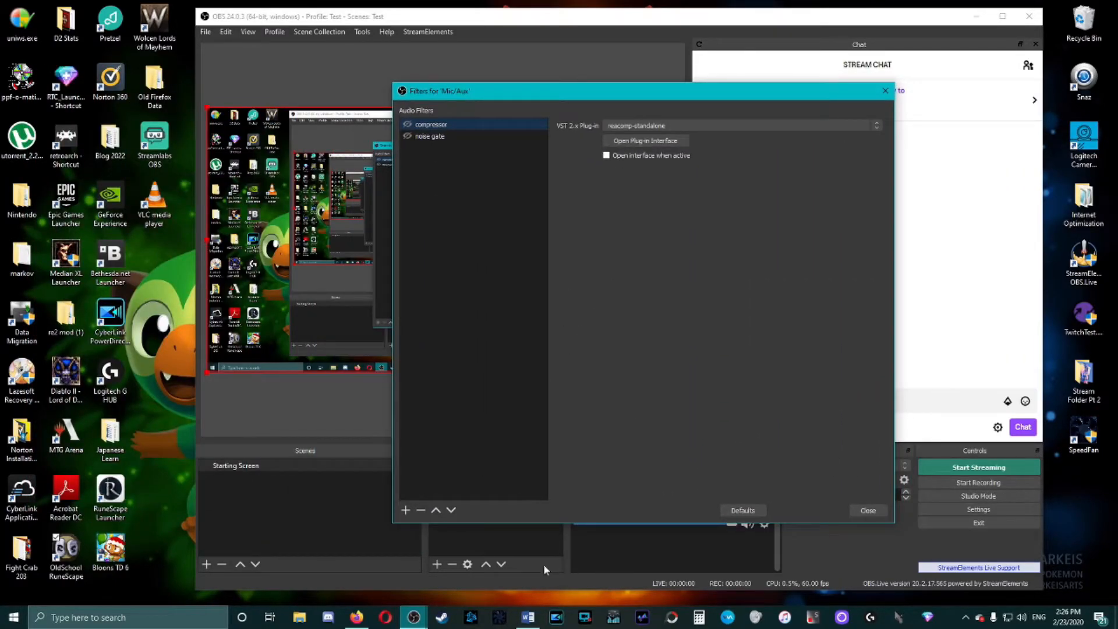
mouse_move(413, 616)
click(502, 556)
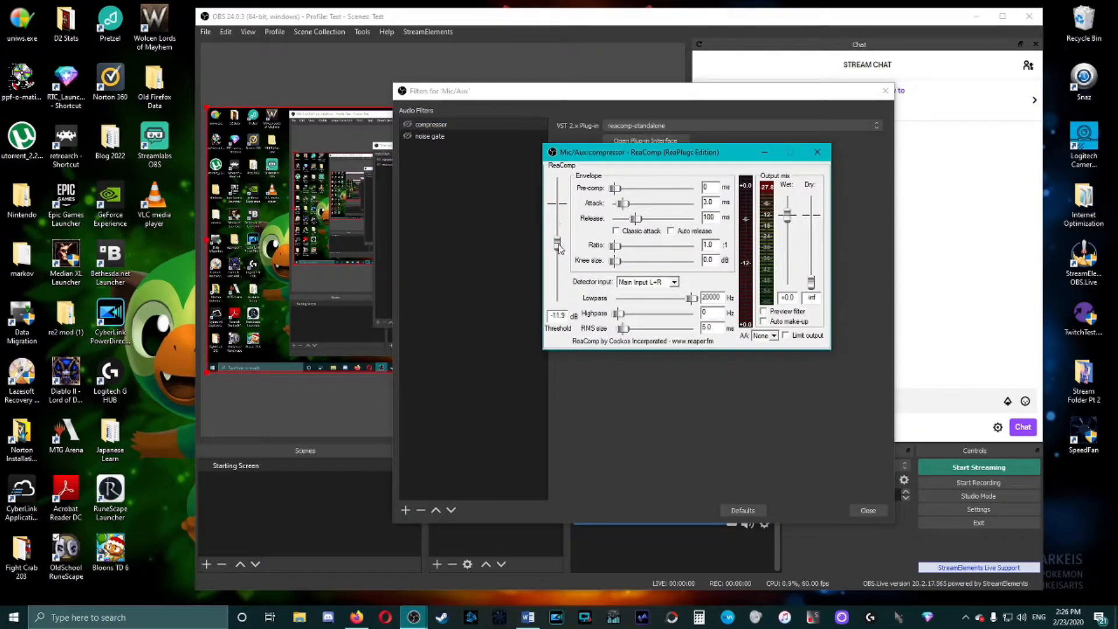
Lower the ReaComp threshold to about -31.8 dB and turn the compressor filter back on
drag(570, 248, 569, 282)
click(408, 125)
mouse_move(413, 617)
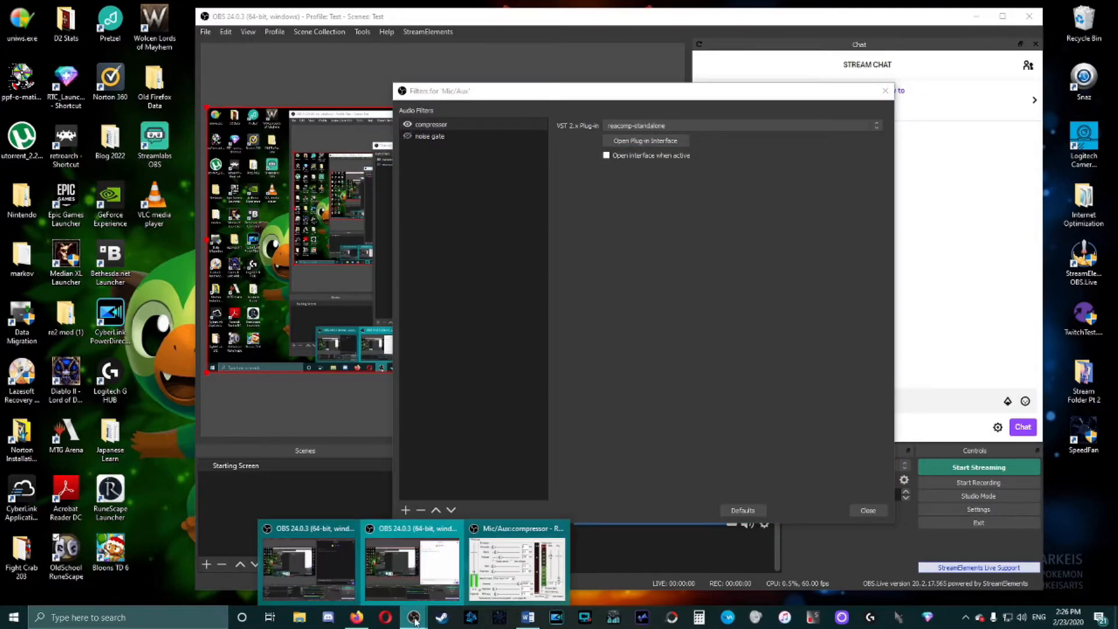
click(509, 547)
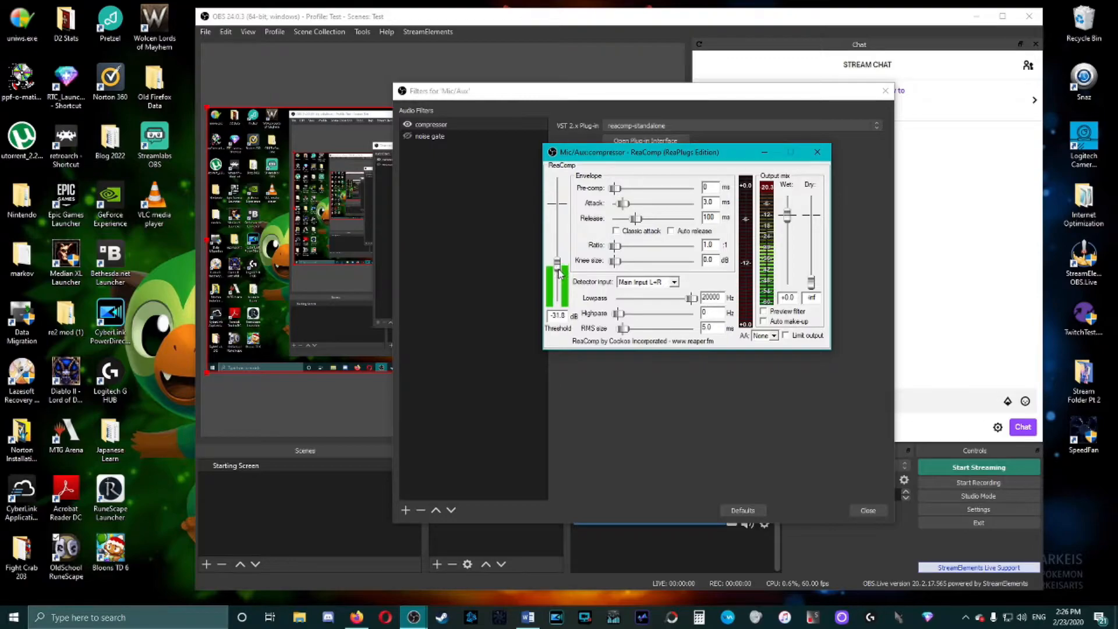
Move the ReaComp threshold up and down and return it to +0.0 dB
scroll(558, 269, up, 5)
scroll(560, 273, down, 6)
drag(561, 274, 564, 274)
drag(557, 268, 561, 186)
Set the ReaComp release to 1 ms, close the plug-in interface and turn off the compressor filter
mouse_move(637, 222)
mouse_down()
mouse_move(610, 234)
mouse_move(623, 233)
mouse_up()
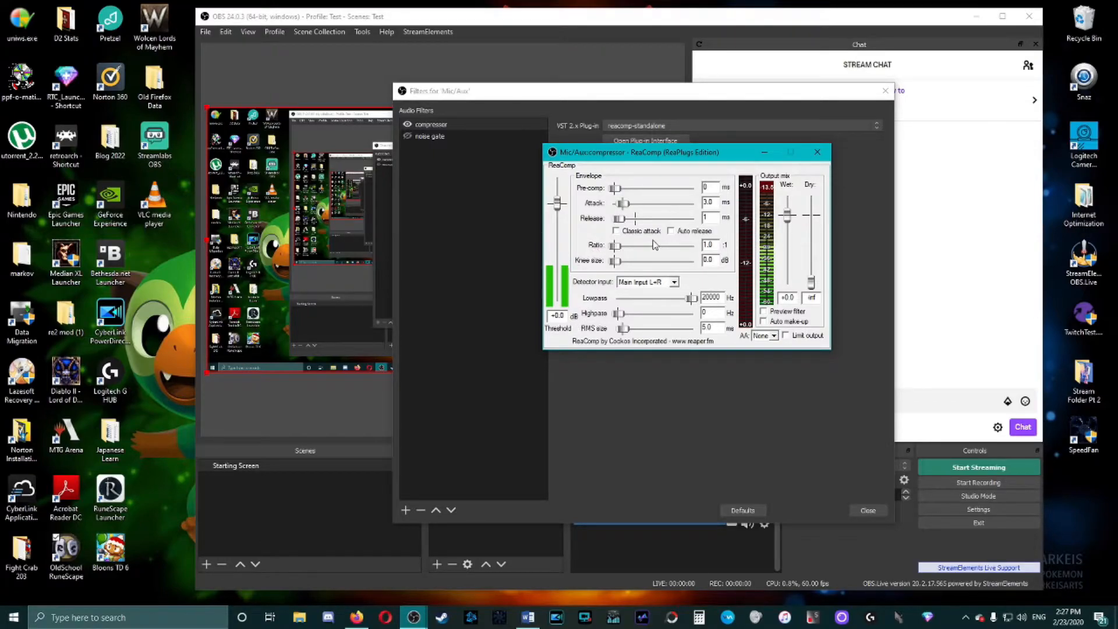
click(618, 232)
click(618, 232)
drag(629, 255, 628, 257)
click(818, 153)
click(405, 126)
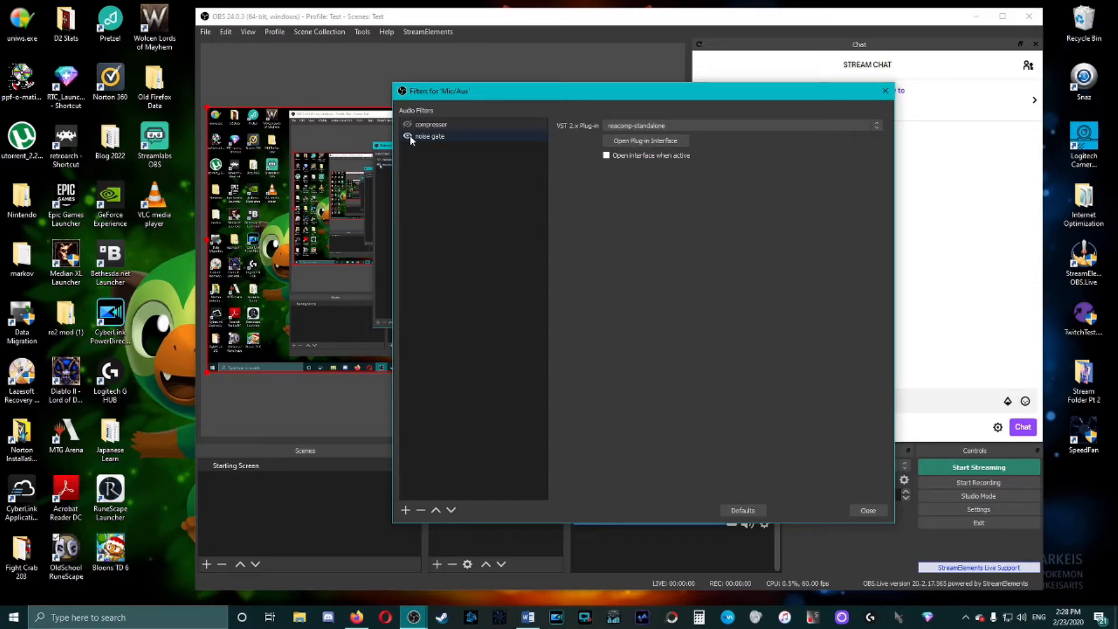
Enable the noise gate filter, load the reafir_standalone plug-in into it and open the plug-in interface
click(446, 138)
click(656, 126)
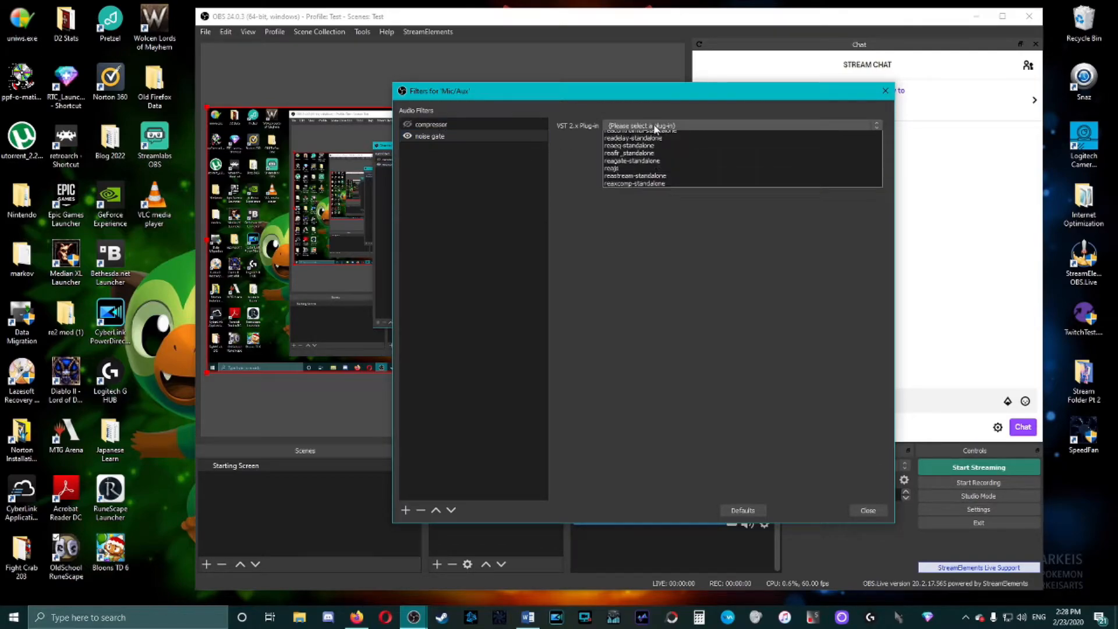
click(651, 172)
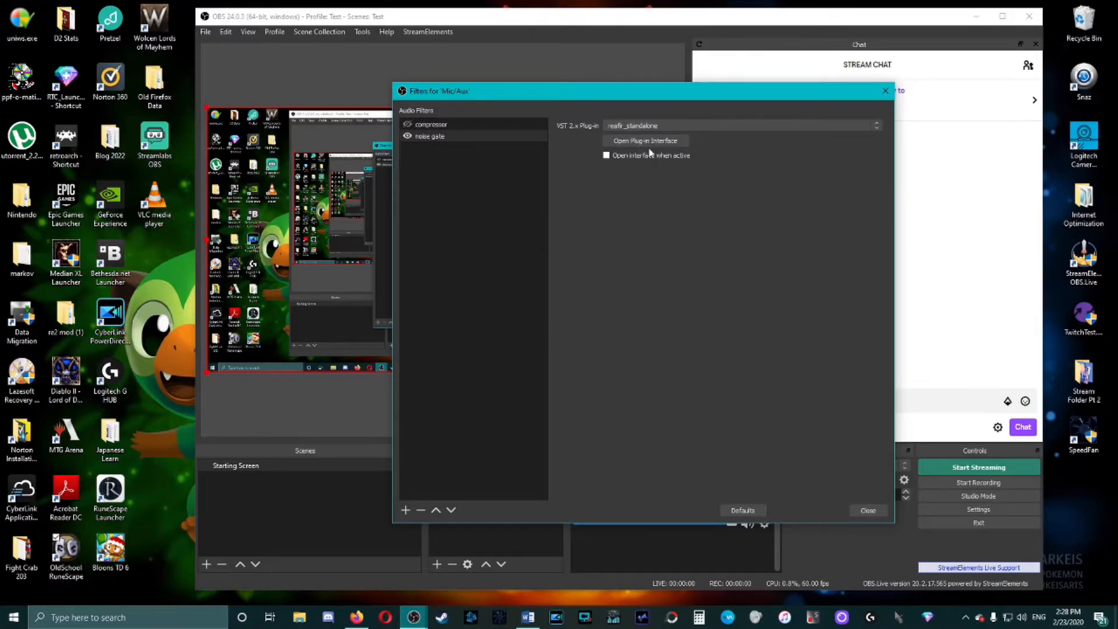
click(645, 141)
drag(583, 156, 760, 169)
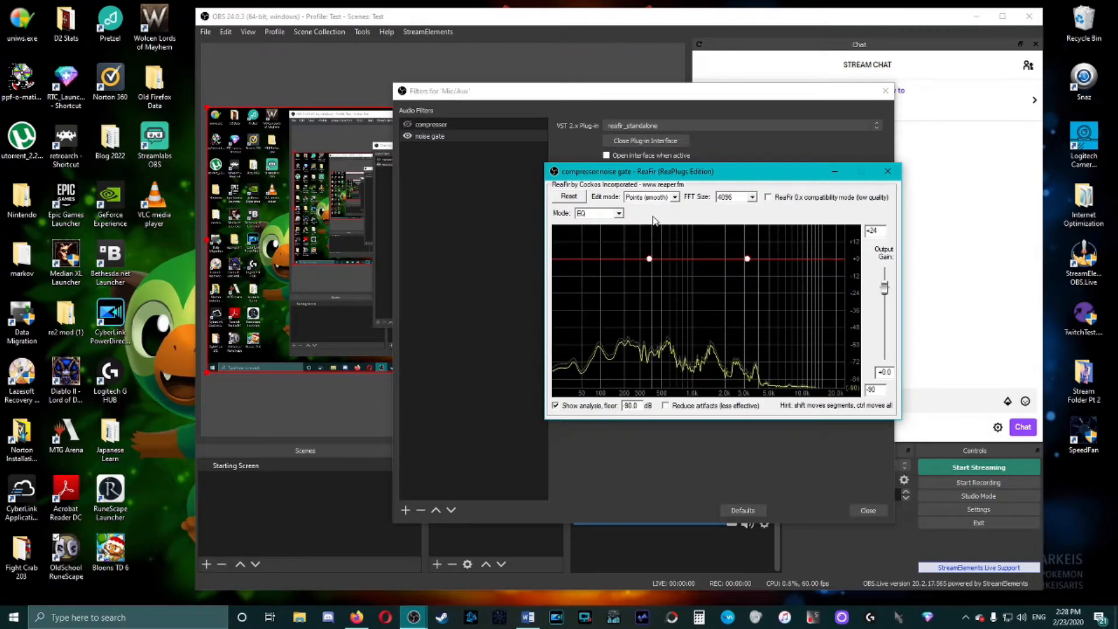
Set the ReaFir edit mode to Precise and its mode to Subtract
drag(687, 175, 681, 170)
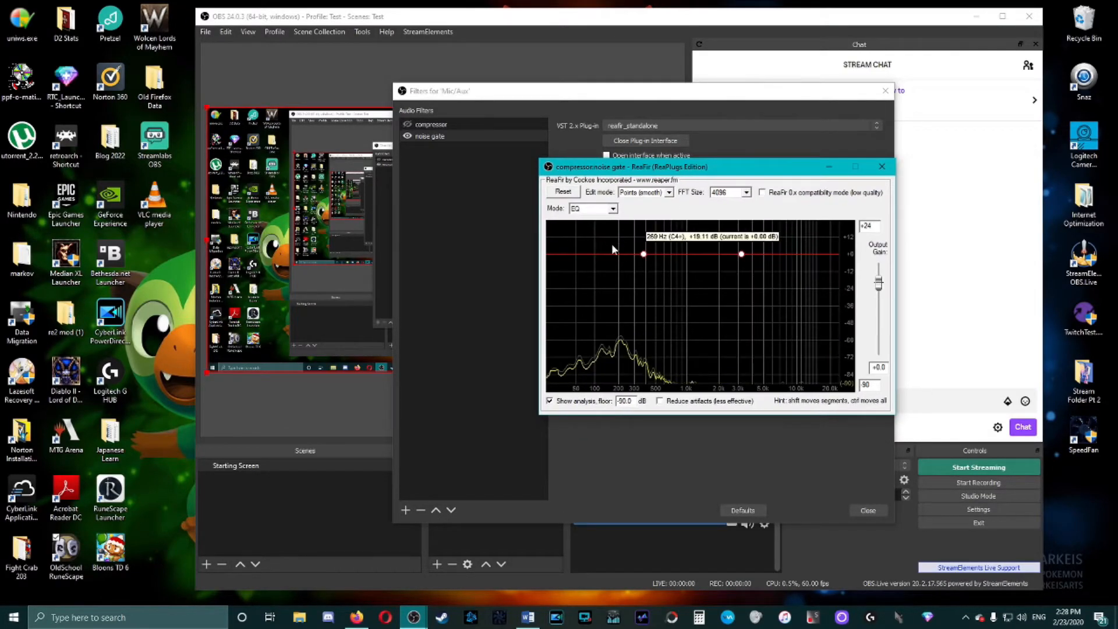
click(648, 192)
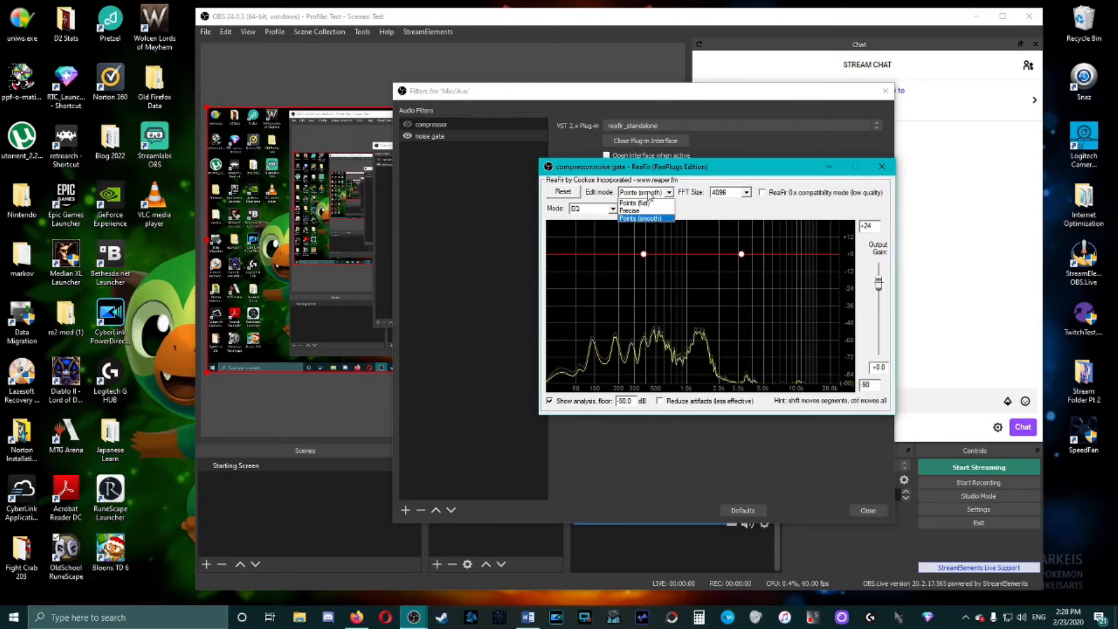
click(641, 211)
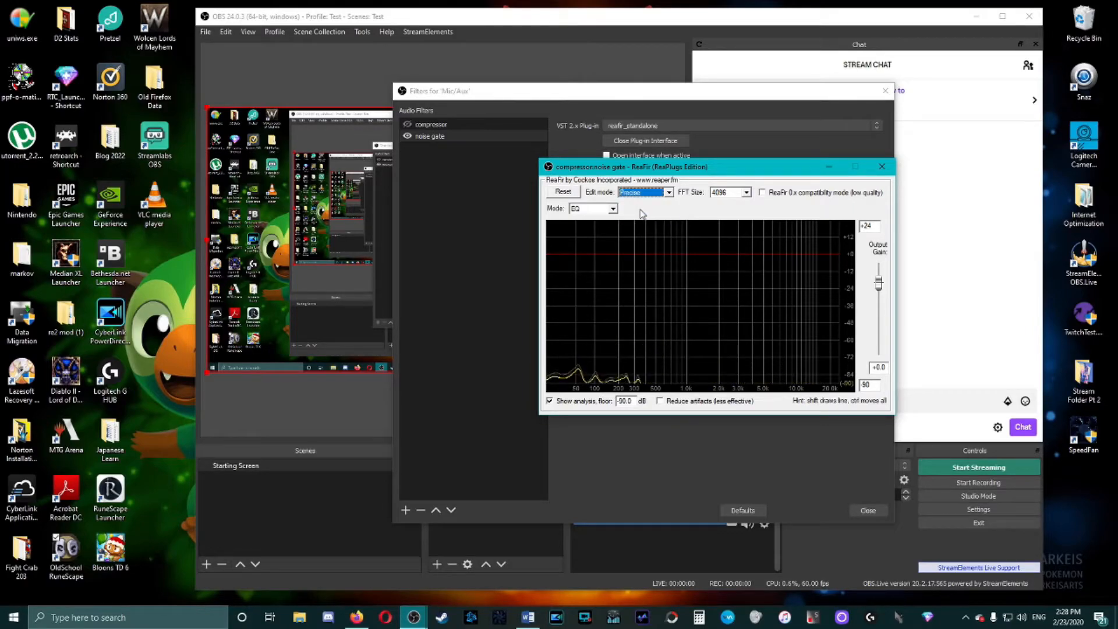
click(582, 209)
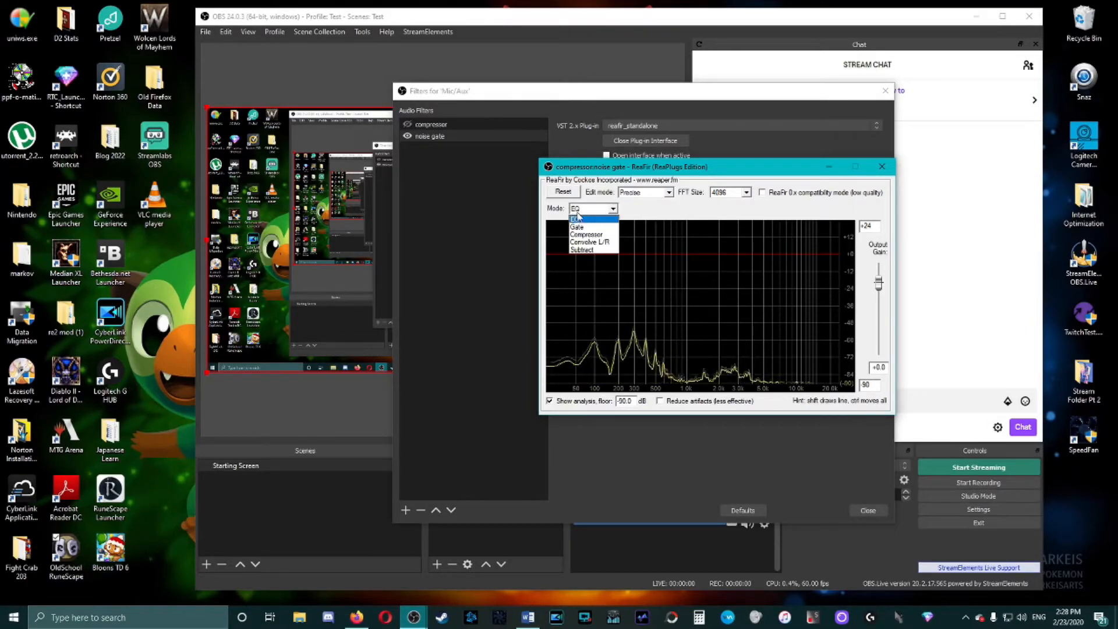
click(584, 250)
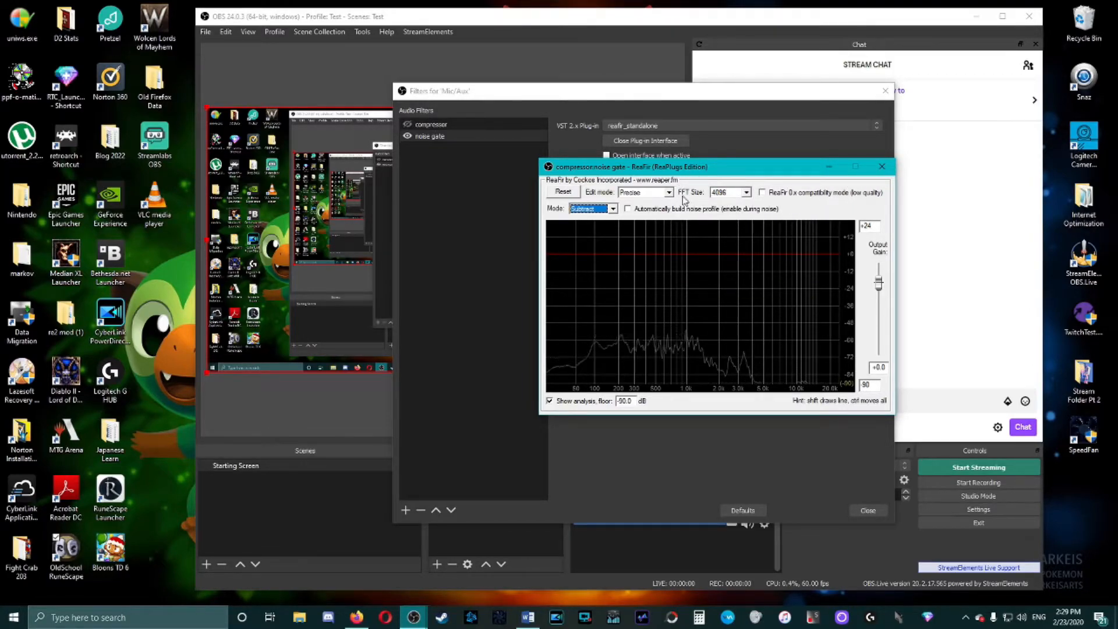
Look through the ReaFir FFT size options, keep 4096 and close the plug-in interface
click(721, 193)
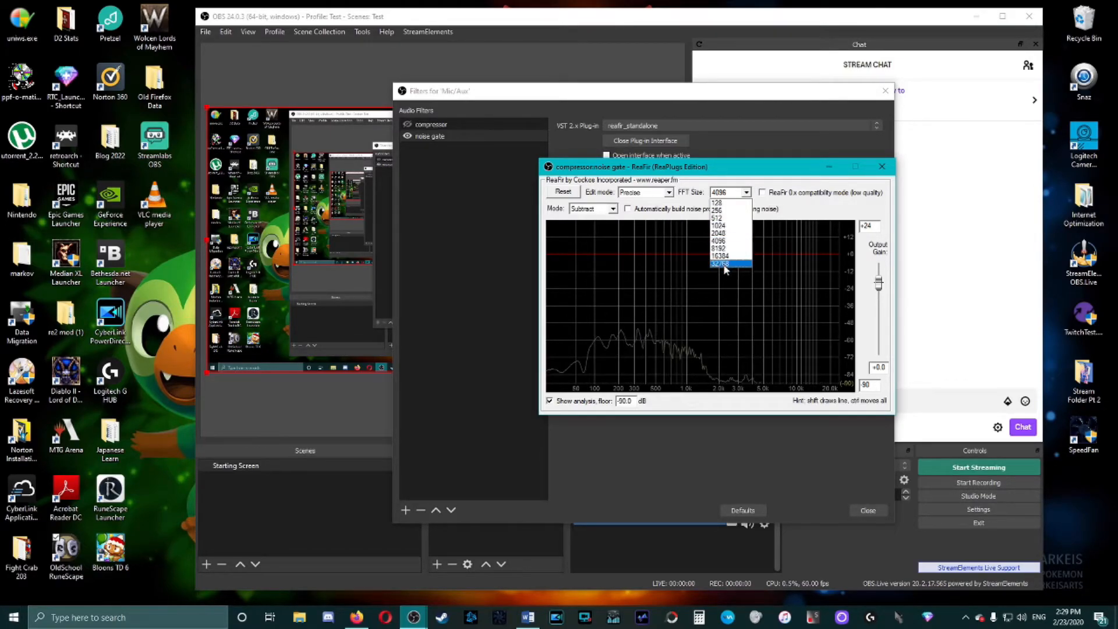
click(807, 211)
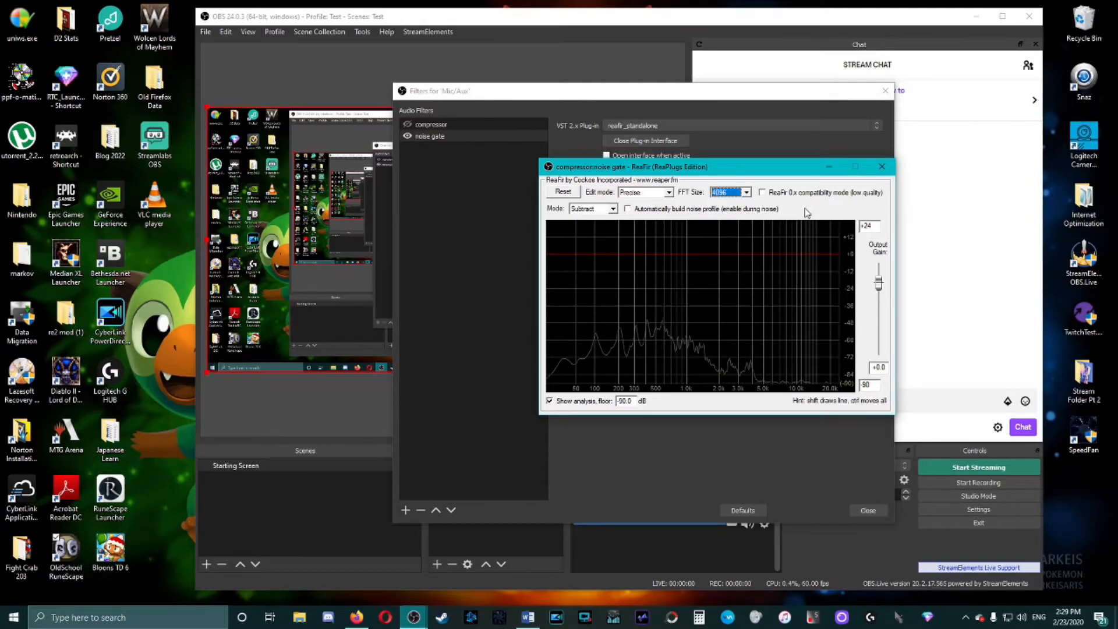
click(728, 196)
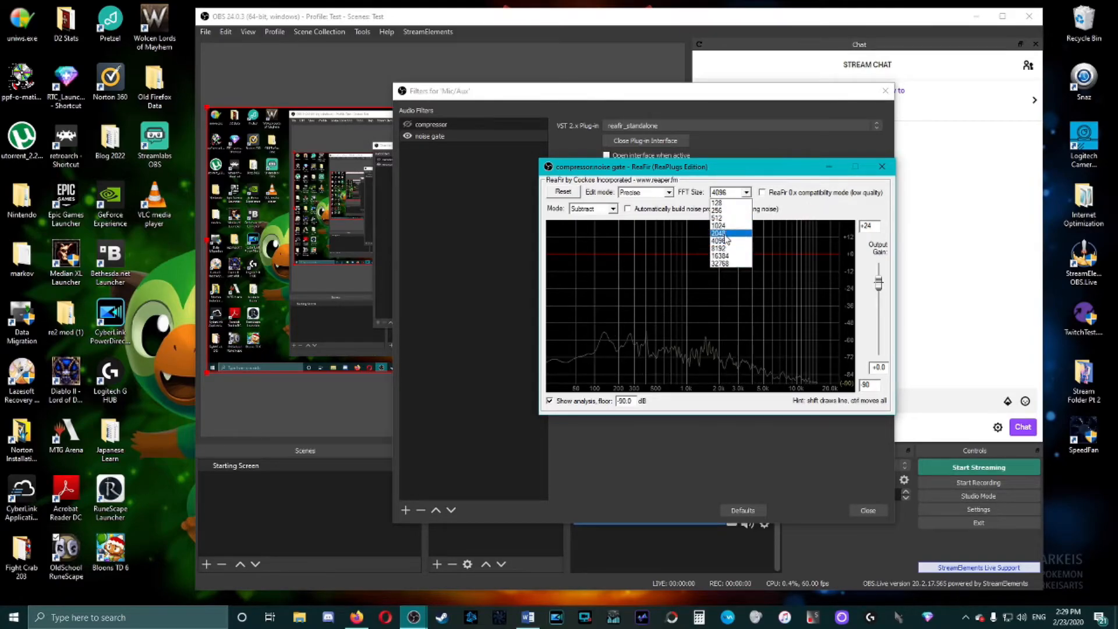
click(774, 223)
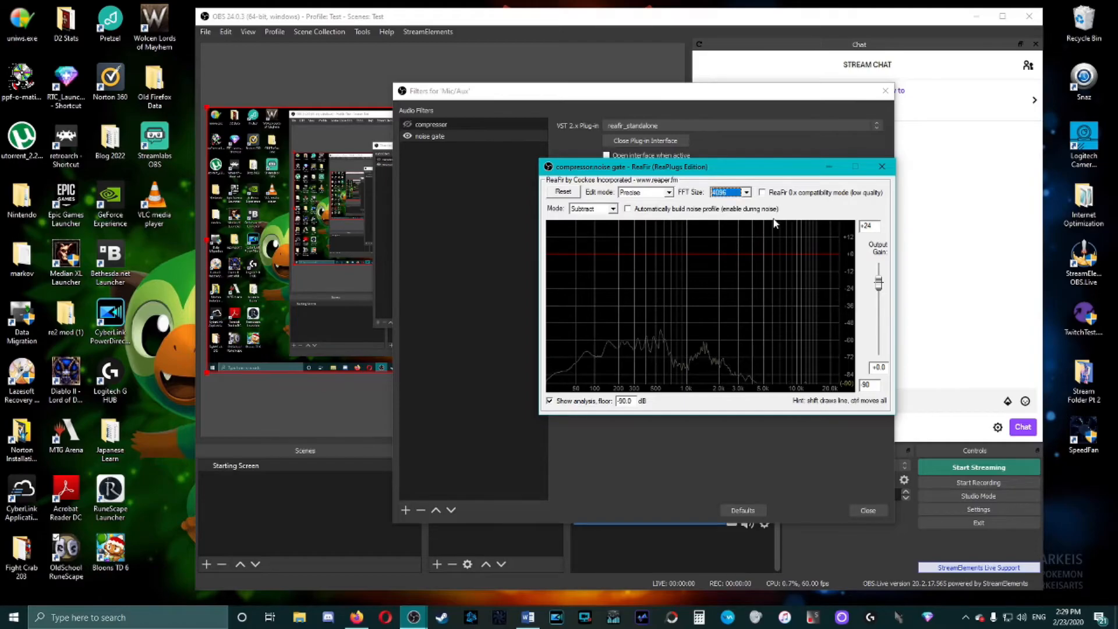
click(881, 167)
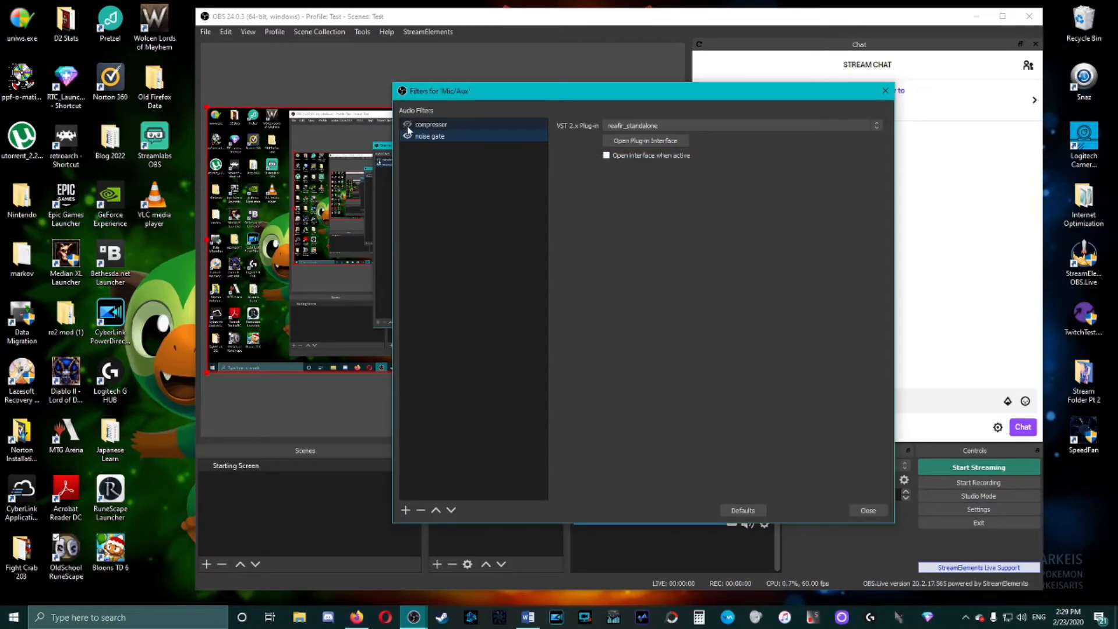
Add a Gain filter to the Mic/Aux source with its default name and adjust the gain to 0.30 dB
click(406, 509)
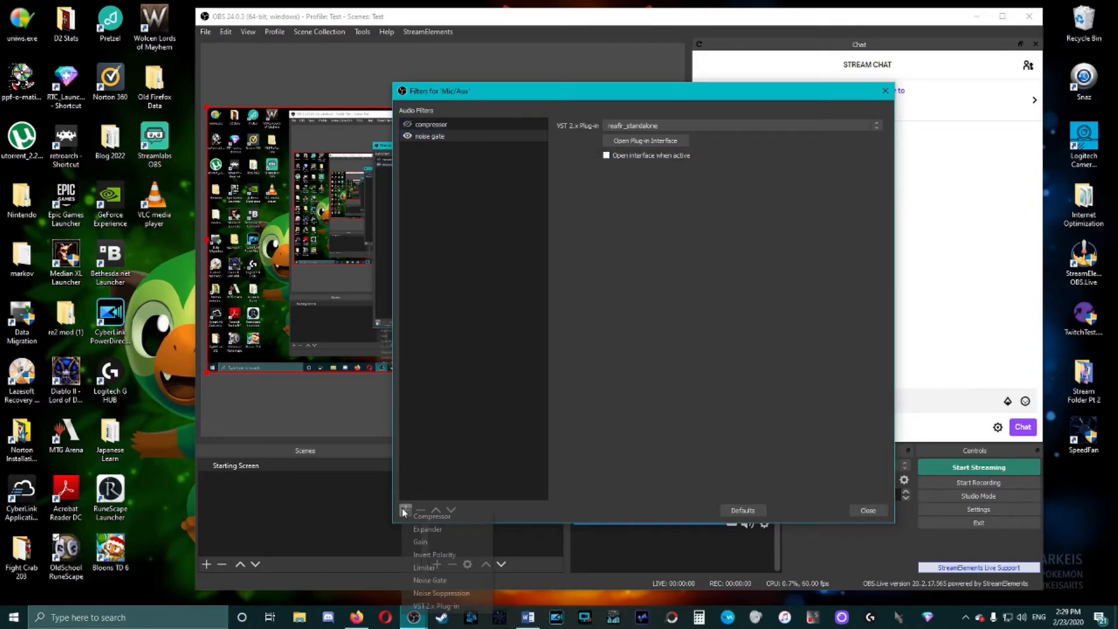
click(431, 536)
click(620, 330)
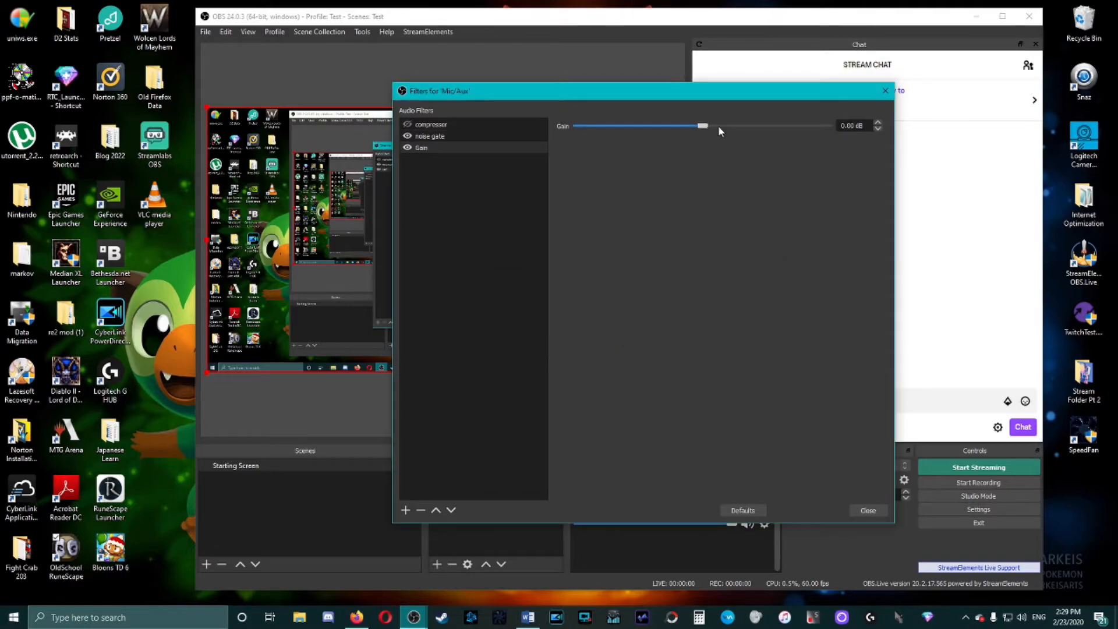
drag(706, 127, 686, 158)
drag(704, 154, 704, 158)
drag(704, 126, 704, 150)
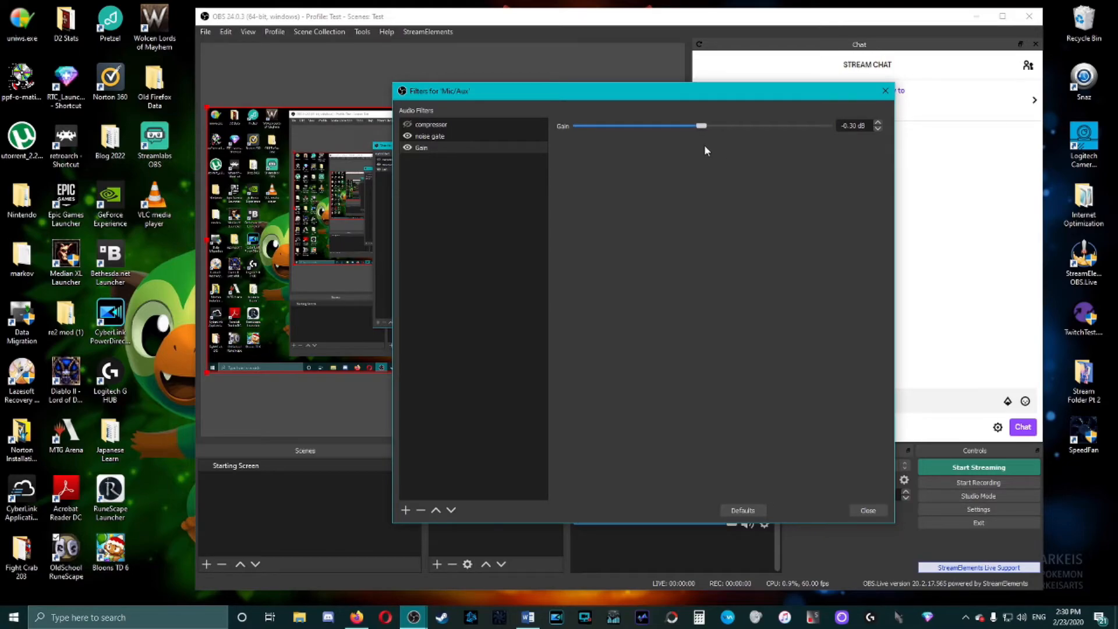
Add a Limiter filter to Mic/Aux with a threshold of -0.90 dB and a release of 1 ms
click(405, 510)
click(457, 571)
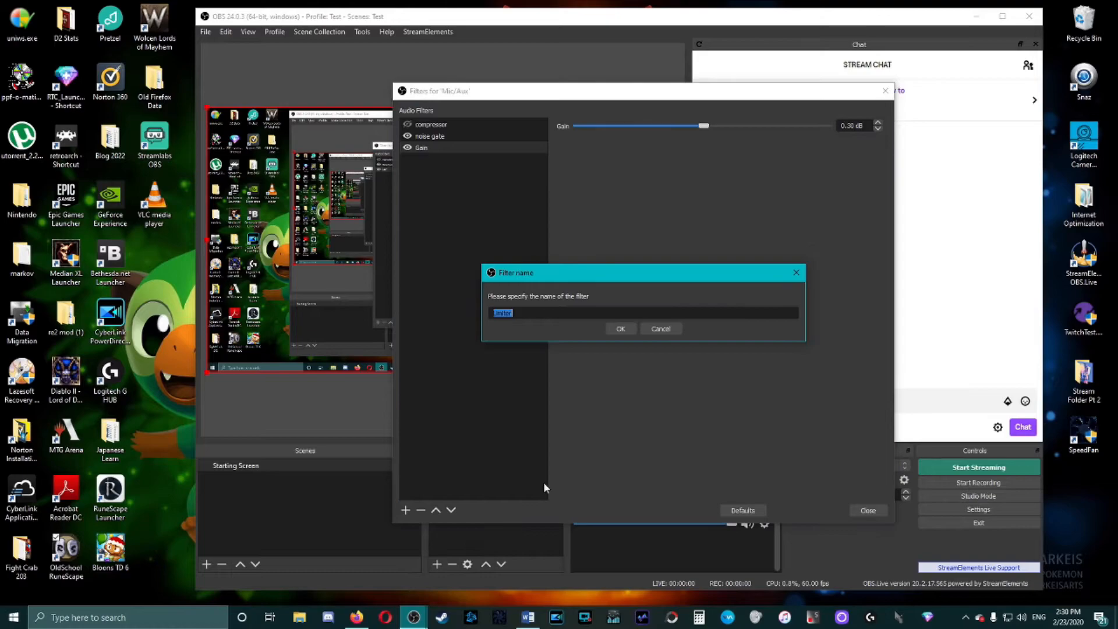
click(620, 329)
drag(806, 128, 829, 128)
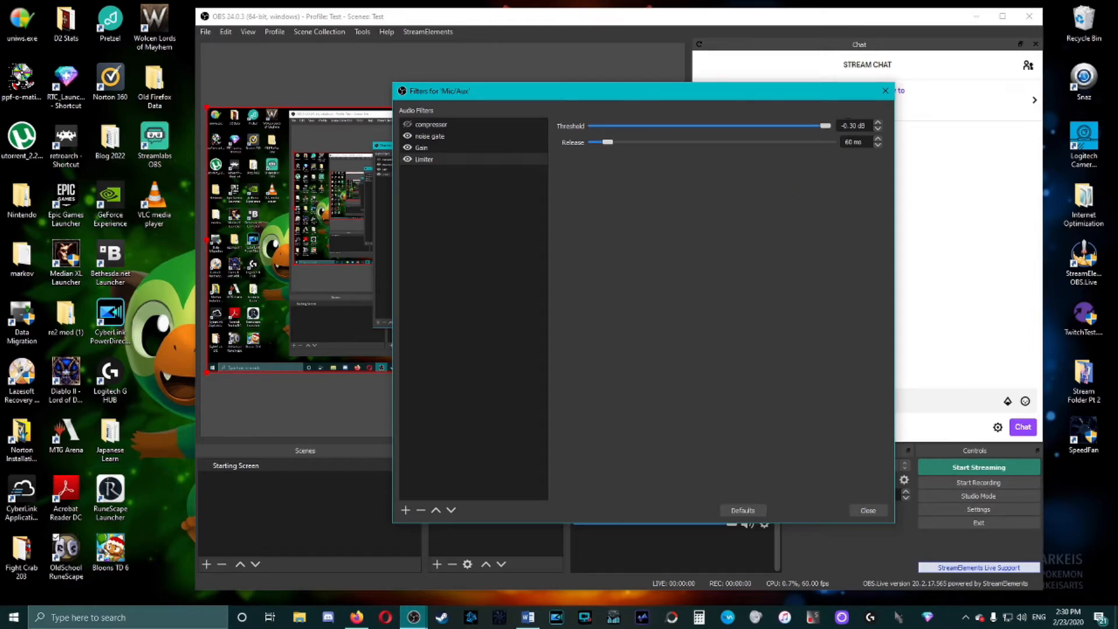
drag(827, 126, 824, 127)
drag(599, 146, 580, 143)
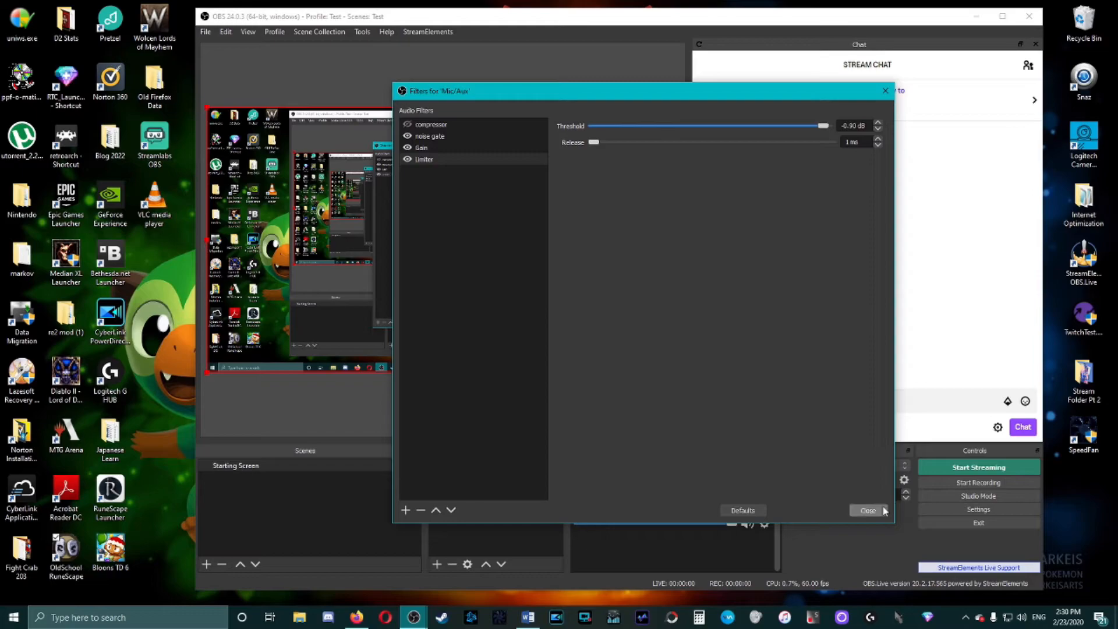
click(405, 511)
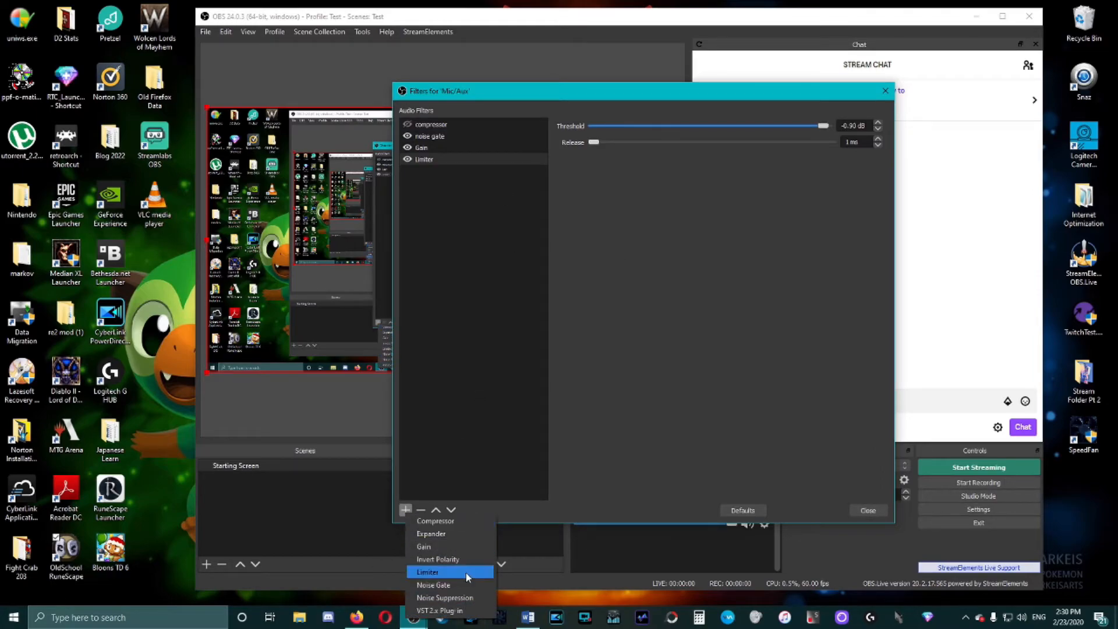
click(722, 367)
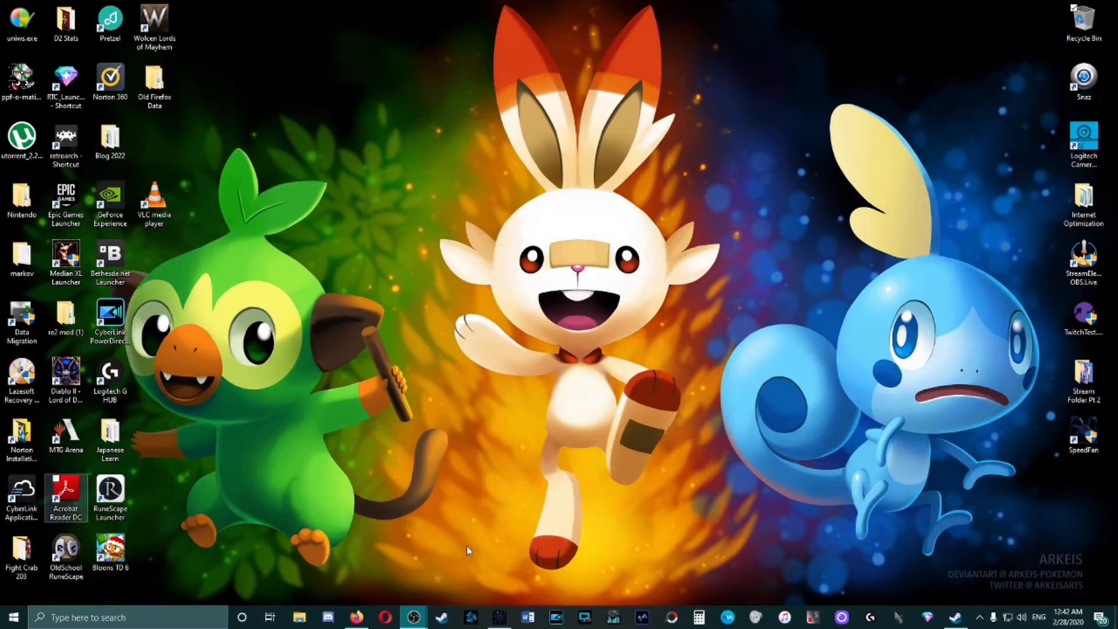
Add a Compressor filter to the Desktop Audio source and set its sidechain/ducking source to Mic/Aux
mouse_move(419, 621)
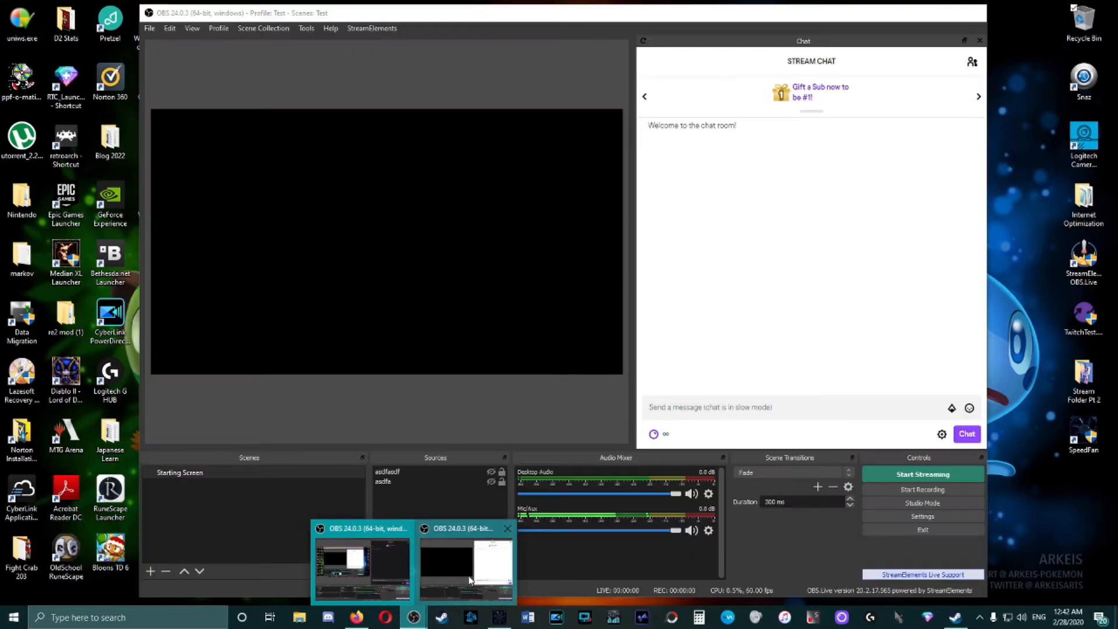
click(459, 556)
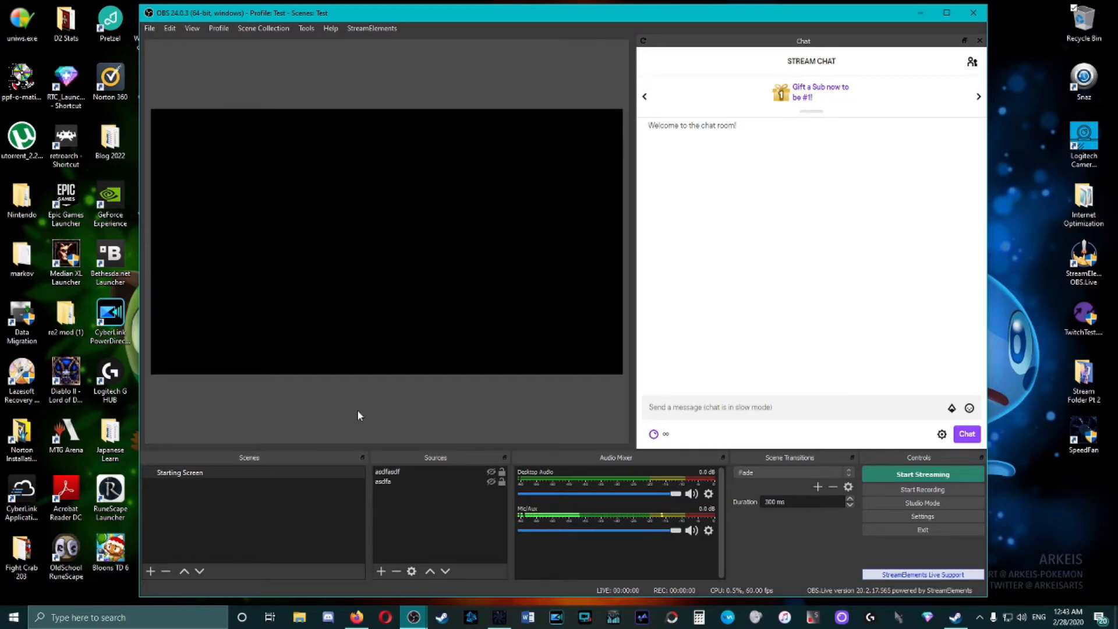
click(708, 494)
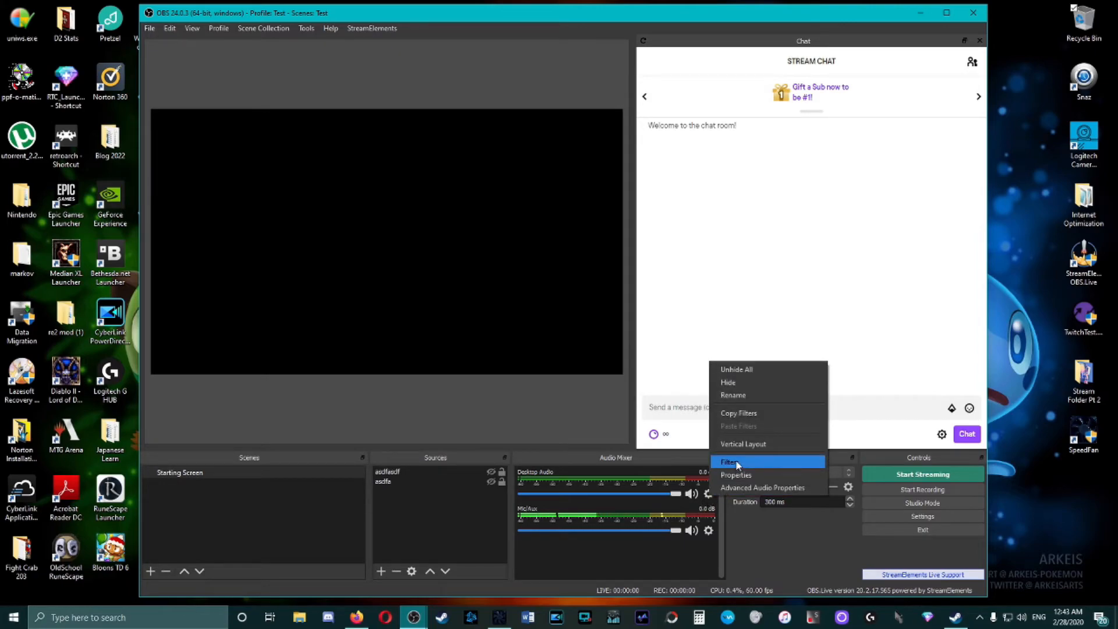
click(737, 465)
click(328, 508)
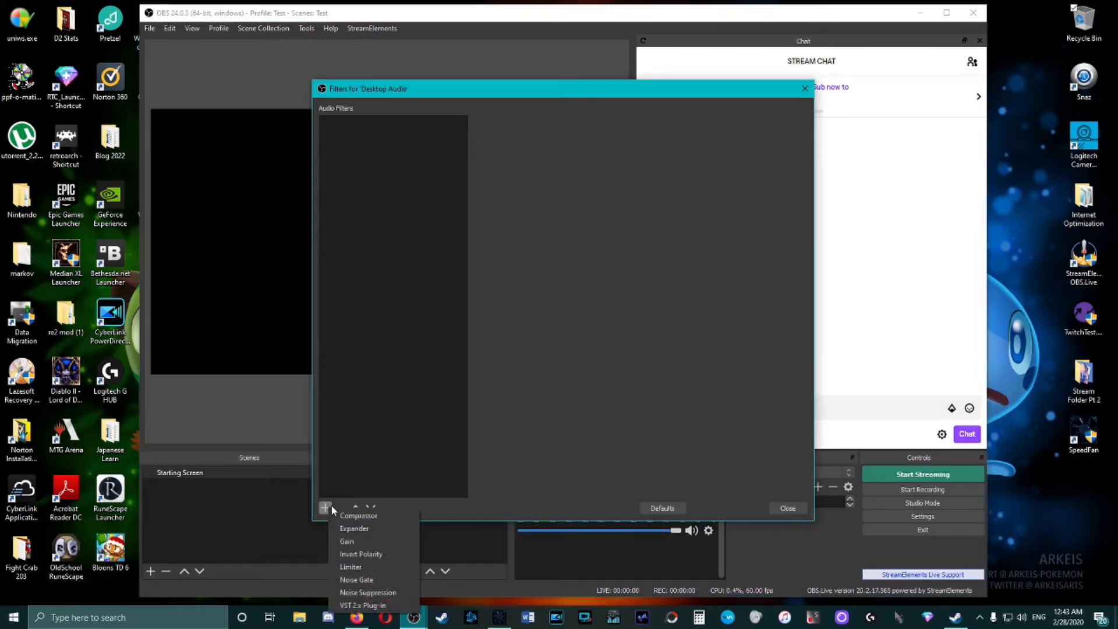
click(379, 515)
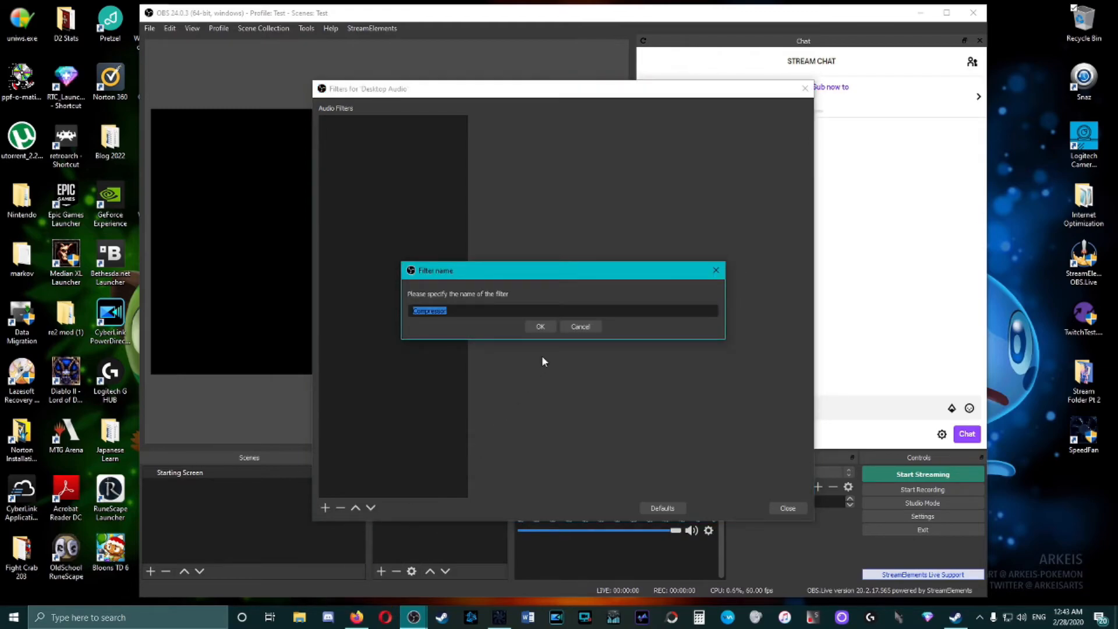
click(549, 327)
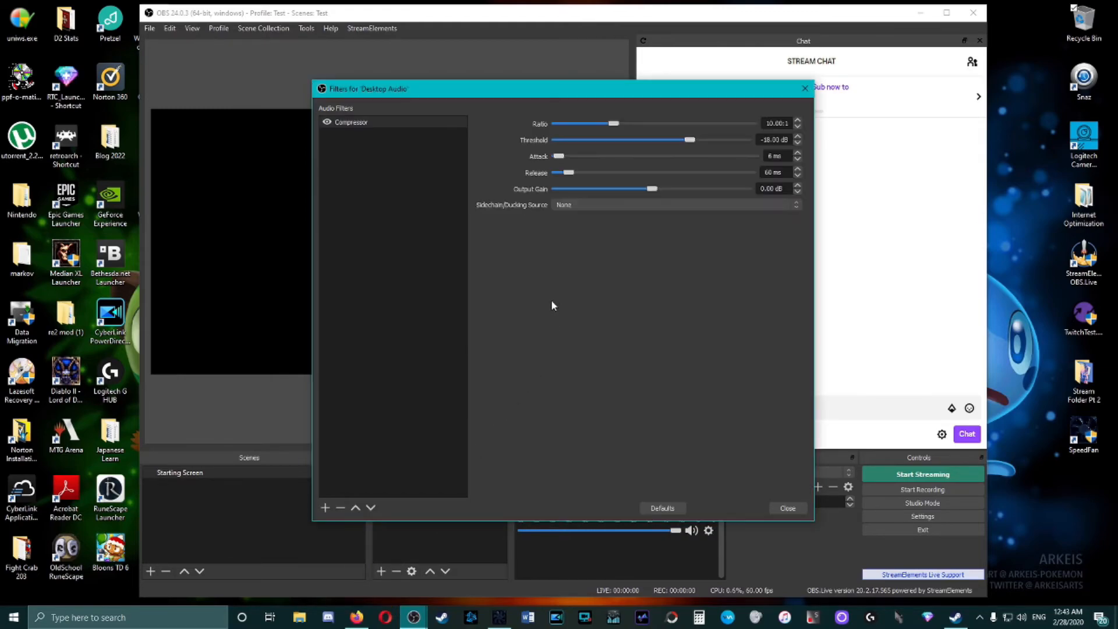
click(580, 204)
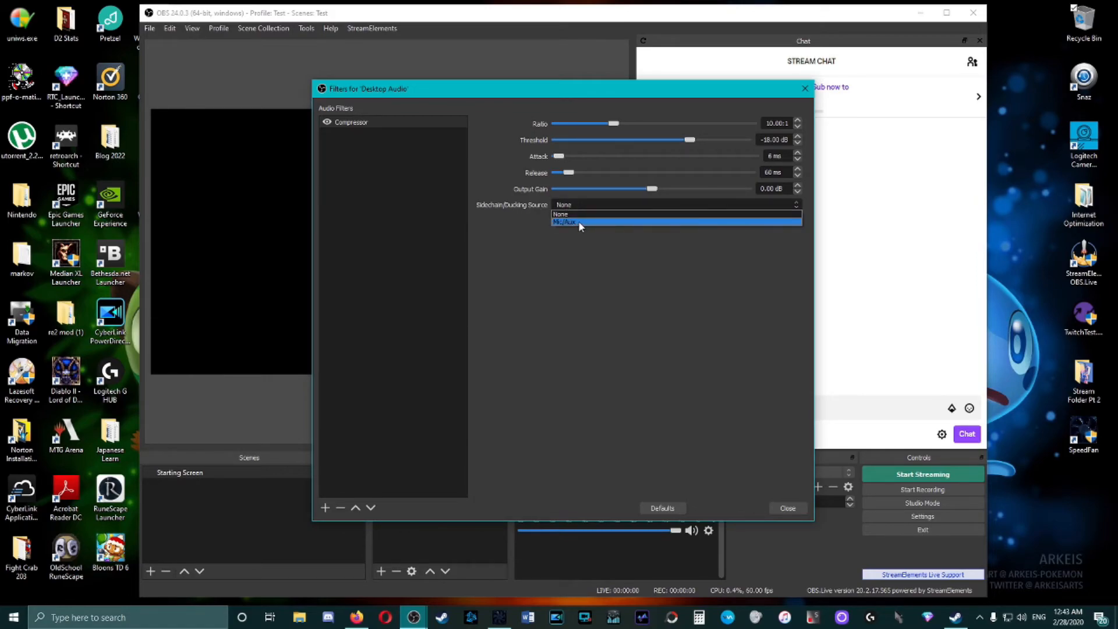
click(579, 222)
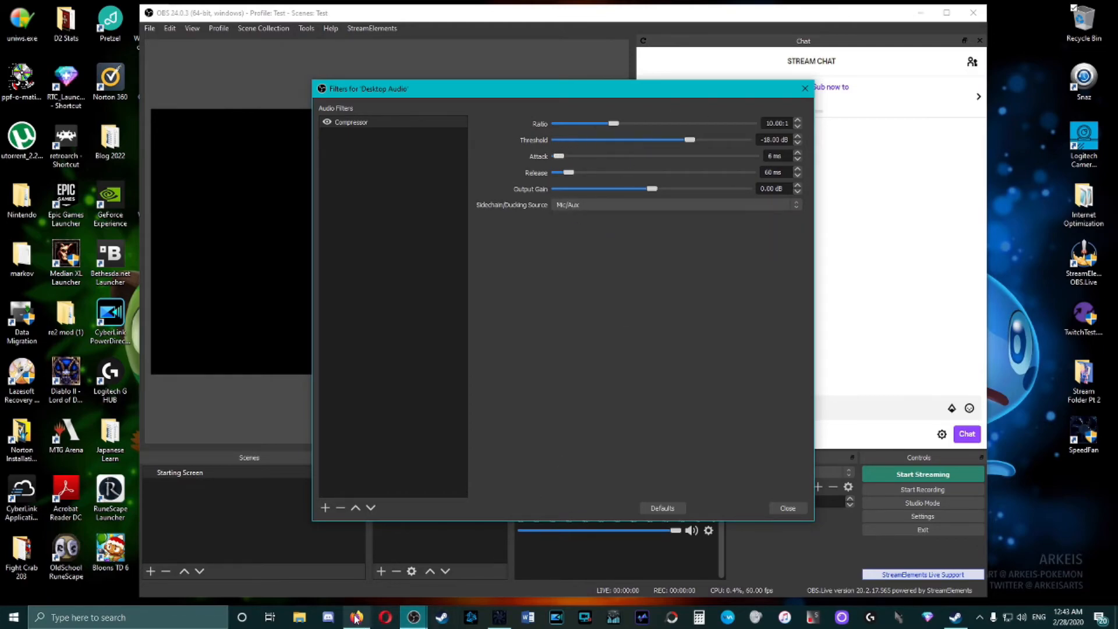
Switch to Firefox and open the recently visited OBS wiki Filters Guide in a new tab
mouse_move(357, 622)
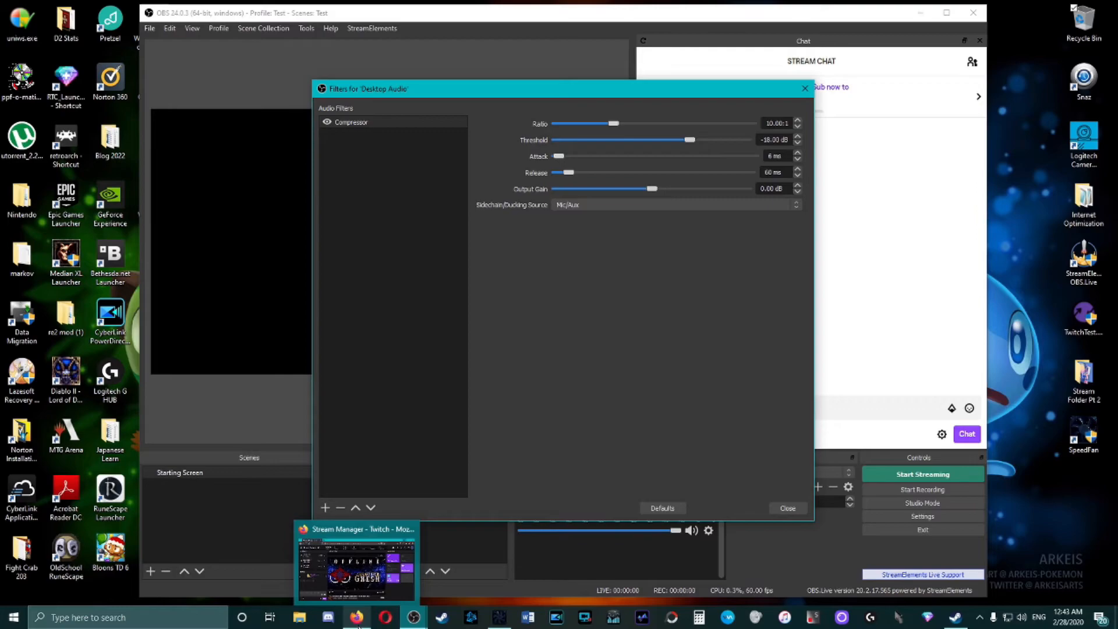
click(357, 622)
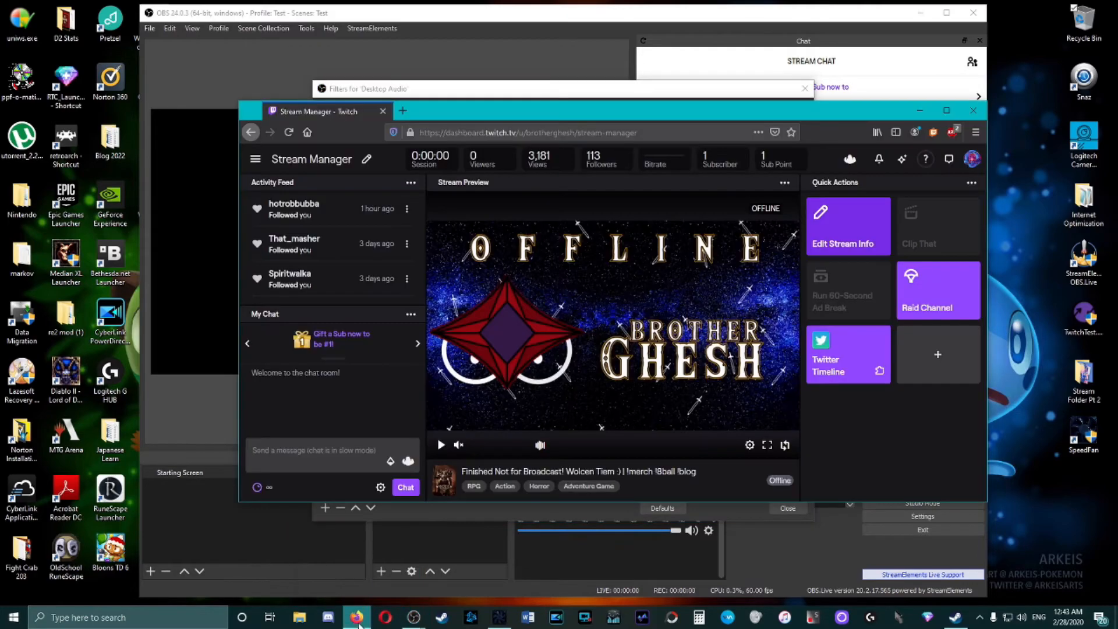
click(403, 112)
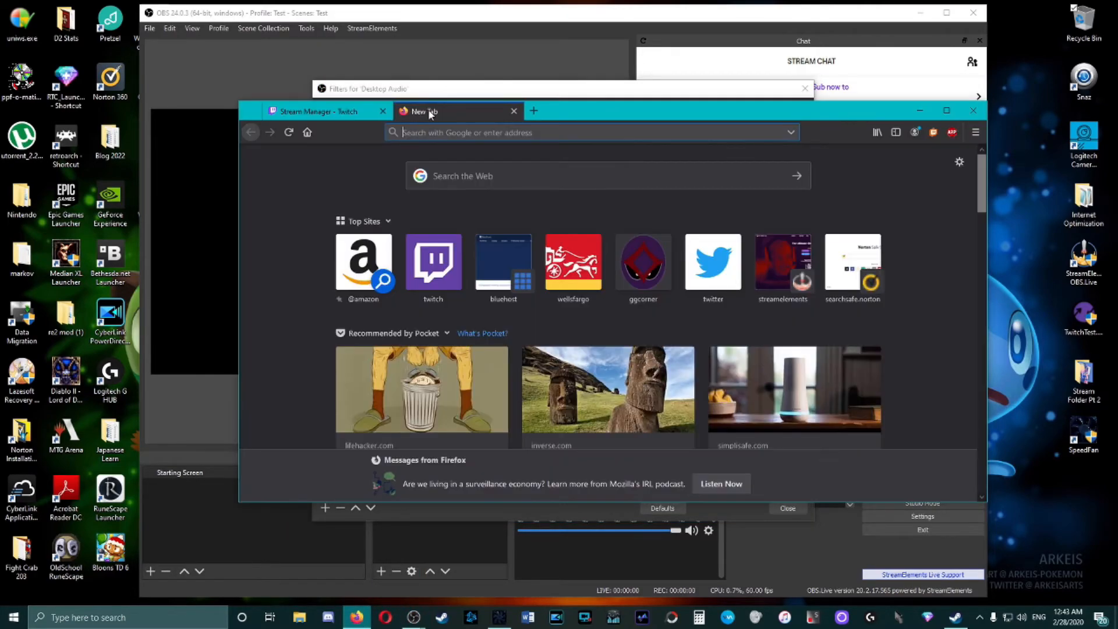
click(975, 132)
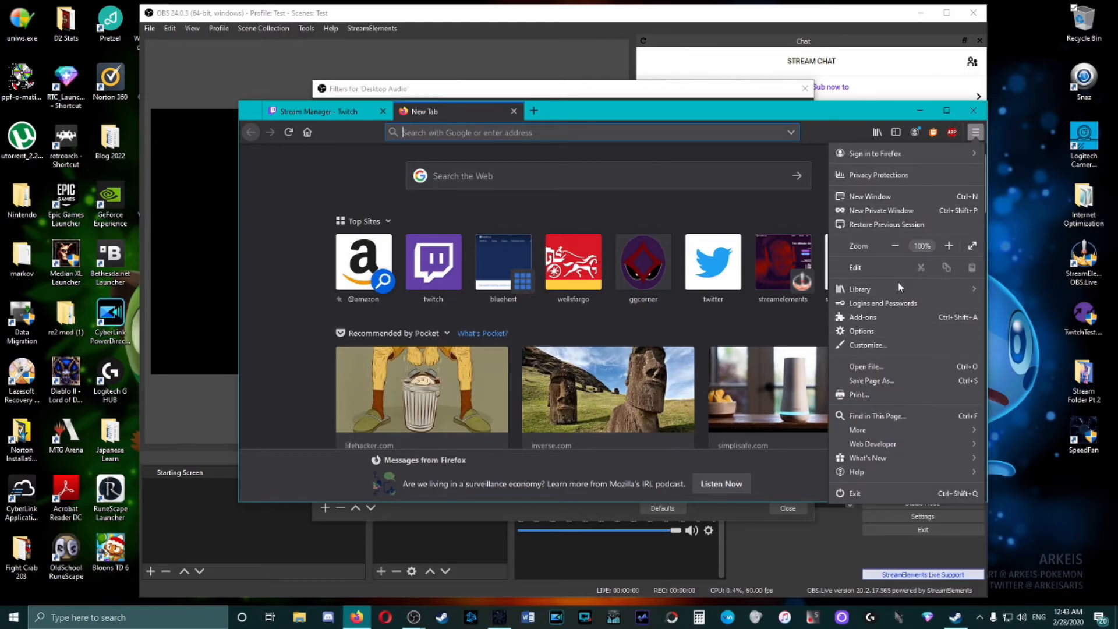
click(898, 285)
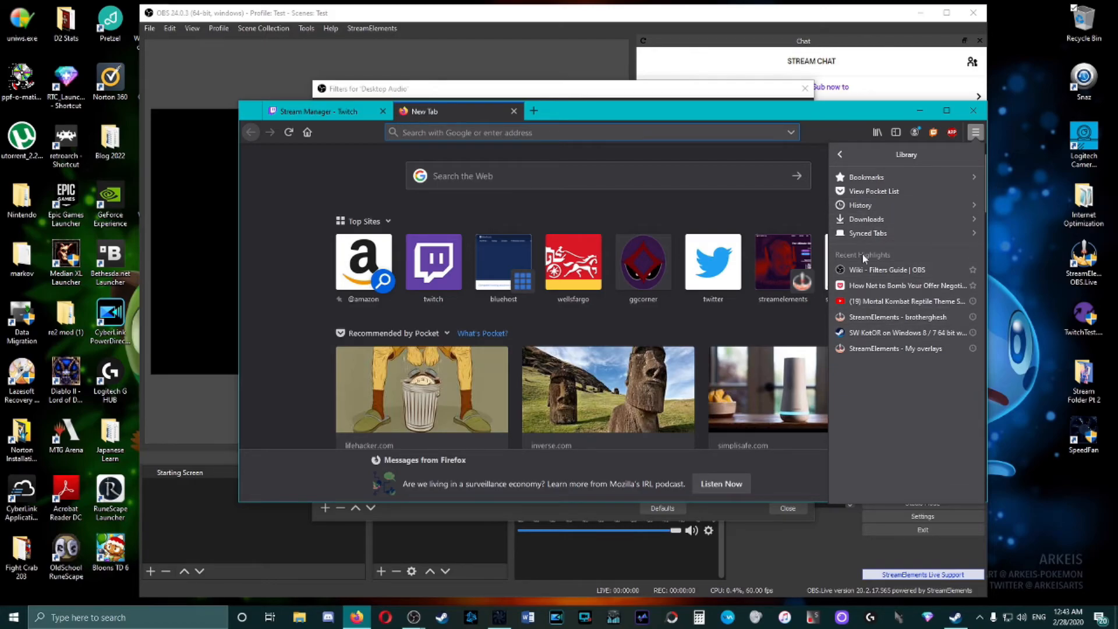
click(863, 269)
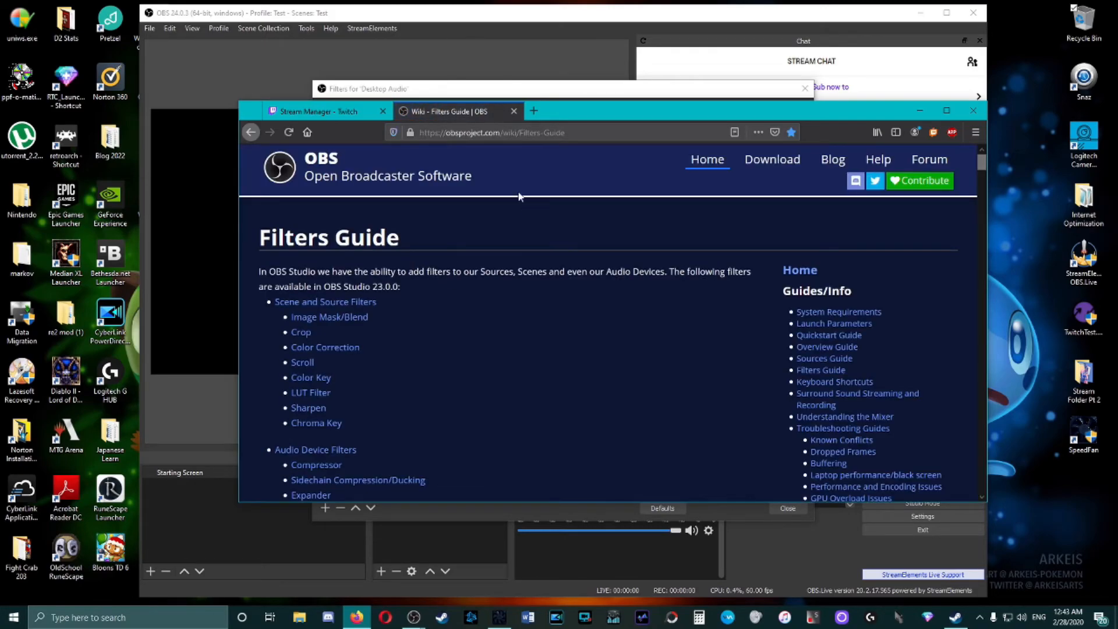
Search Google for "obs audio ducking" in another new tab and open the OBS Filters Guide result
click(532, 111)
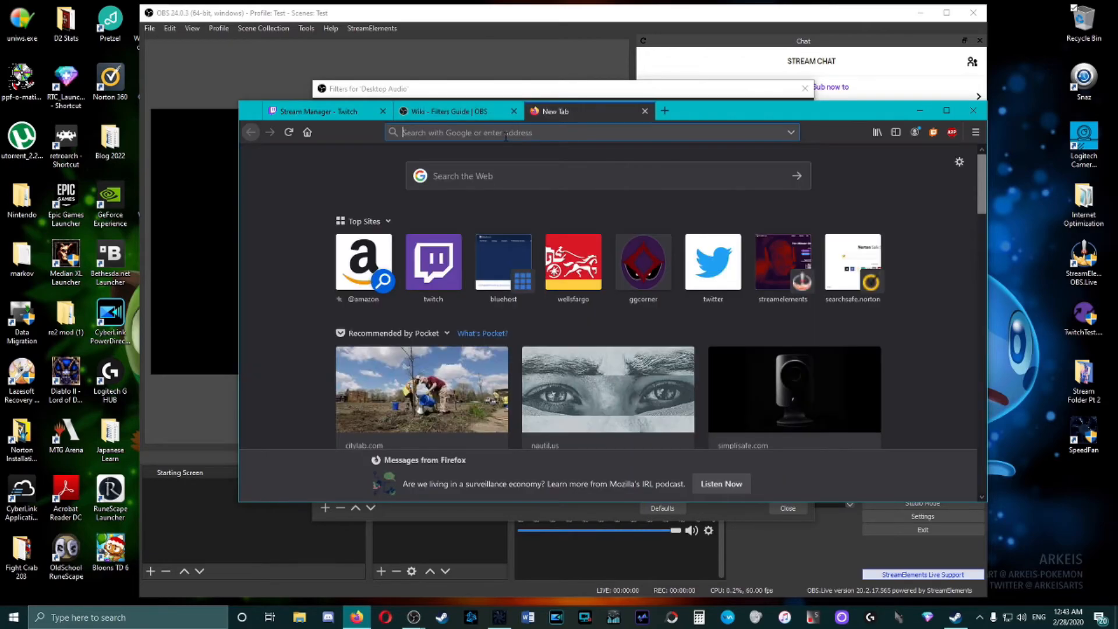
text(google.com/)
key(Return)
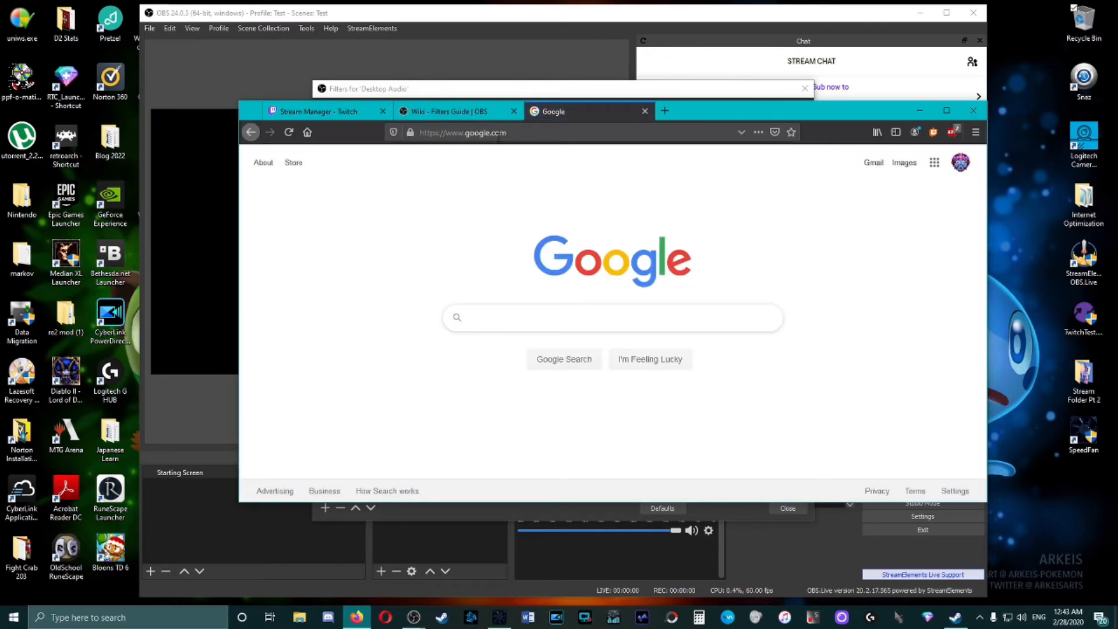
text(obs a)
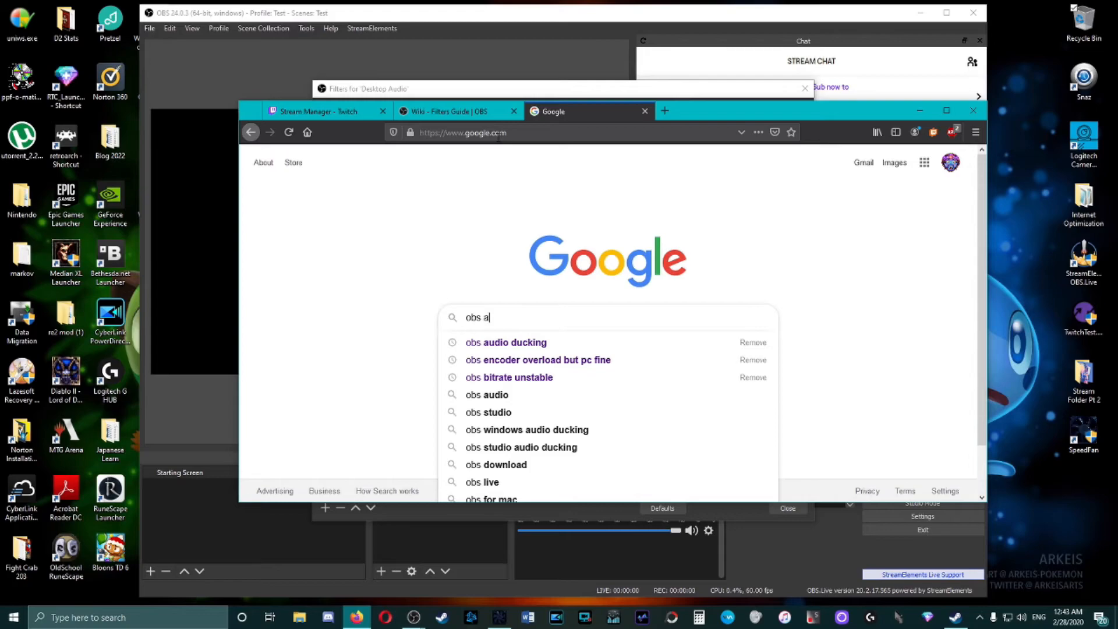
text(udio ducking)
key(Return)
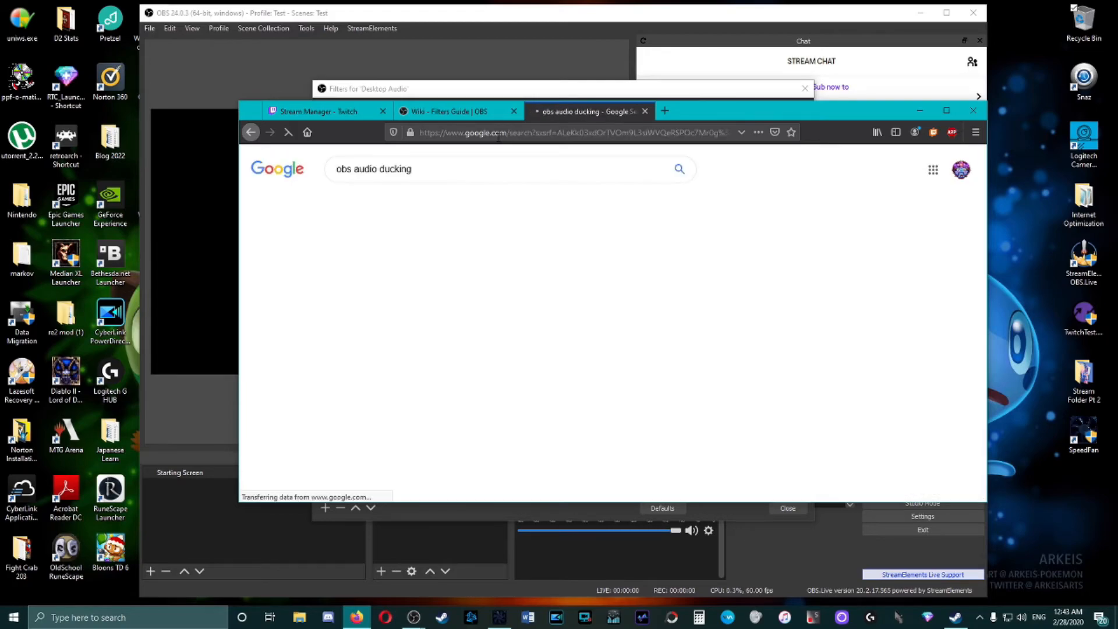
click(428, 371)
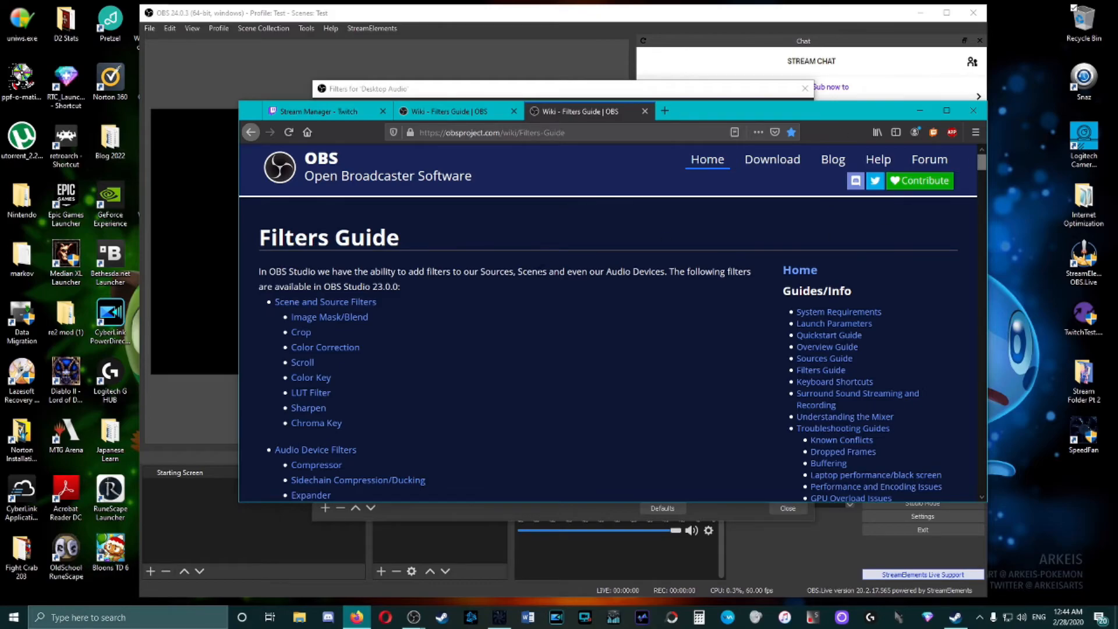
Read the guide's Compressor section and the recommended settings under Sidechain Compression/Ducking
scroll(408, 291, down, 3)
scroll(369, 264, up, 3)
scroll(417, 350, down, 3)
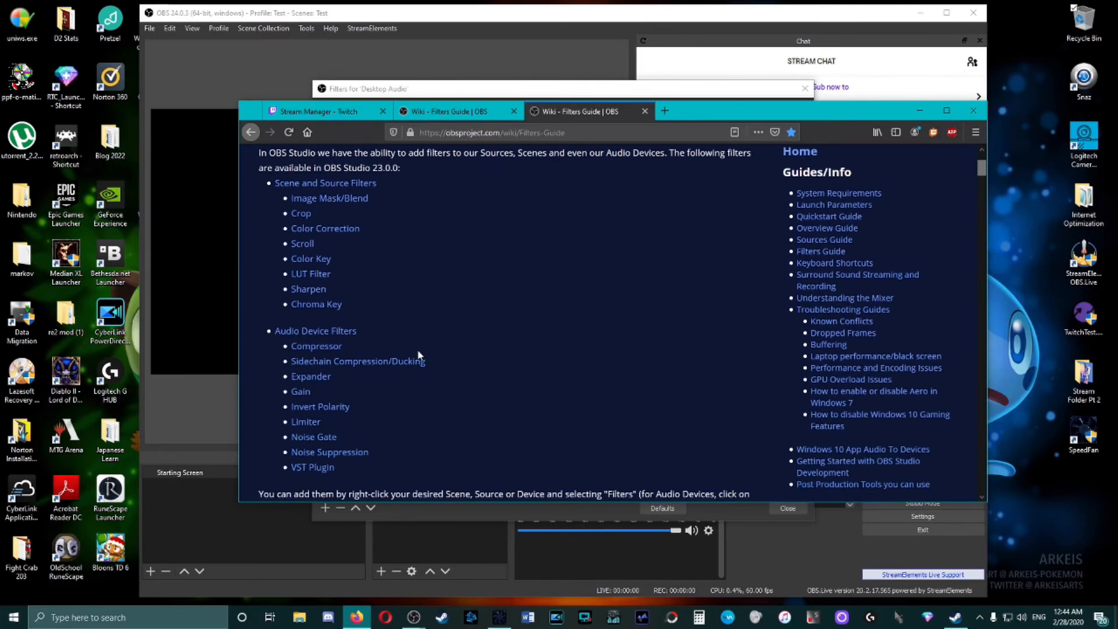
scroll(436, 337, down, 7)
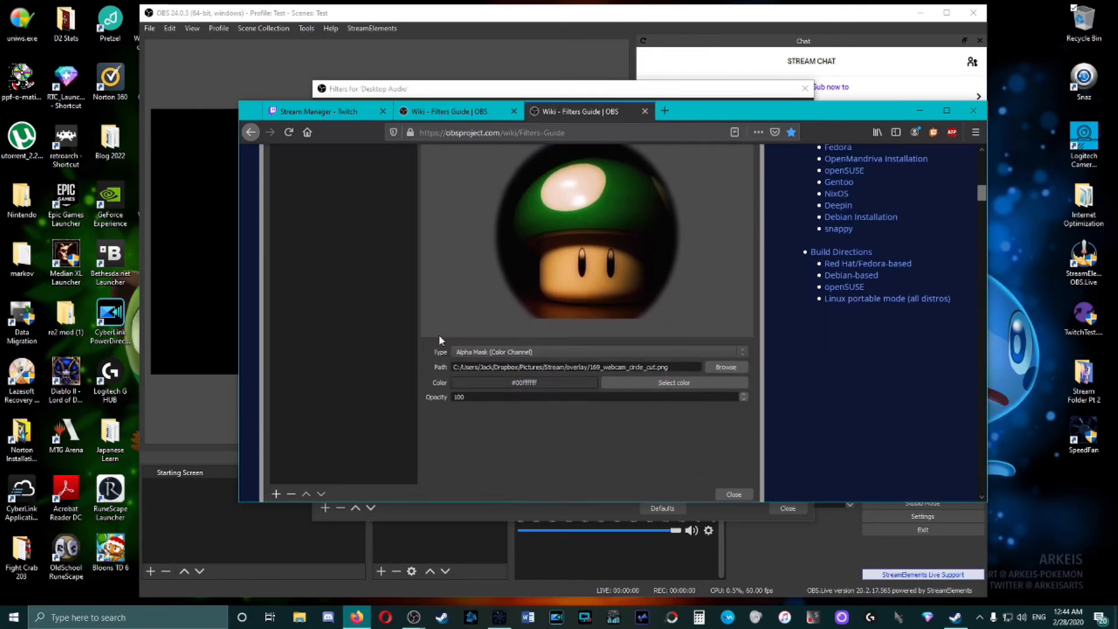
scroll(438, 334, up, 4)
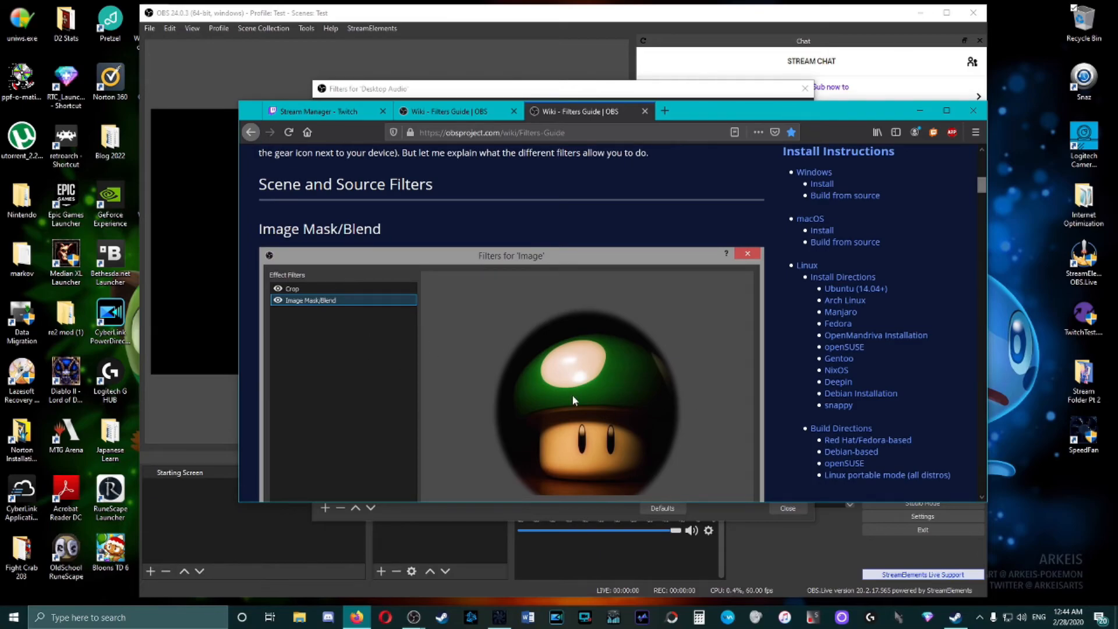
scroll(572, 394, down, 12)
scroll(573, 395, down, 14)
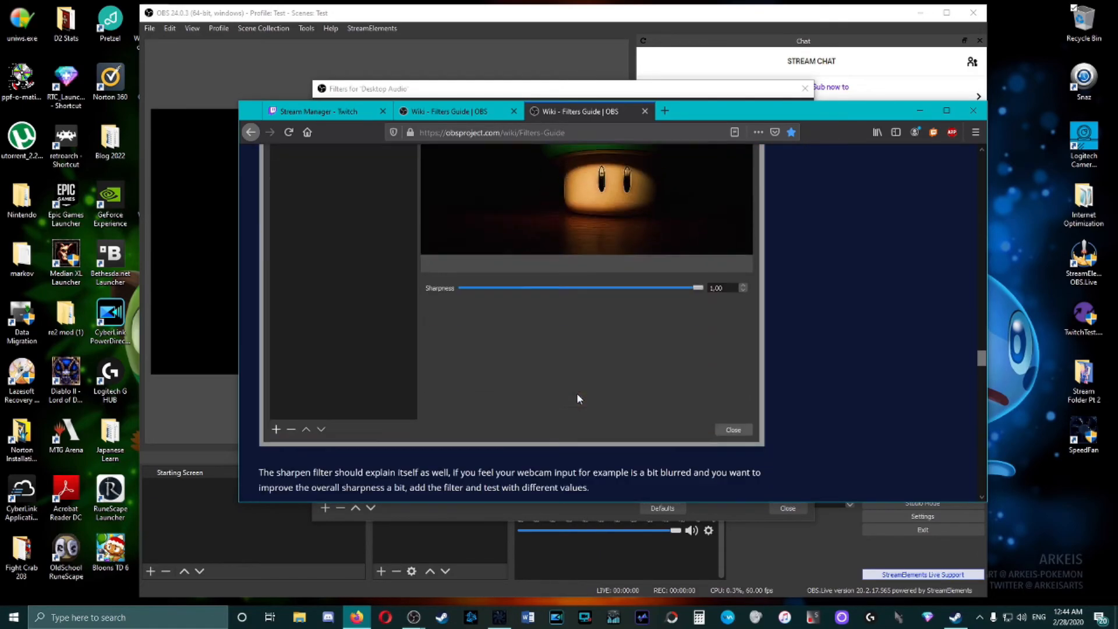
scroll(577, 398, down, 6)
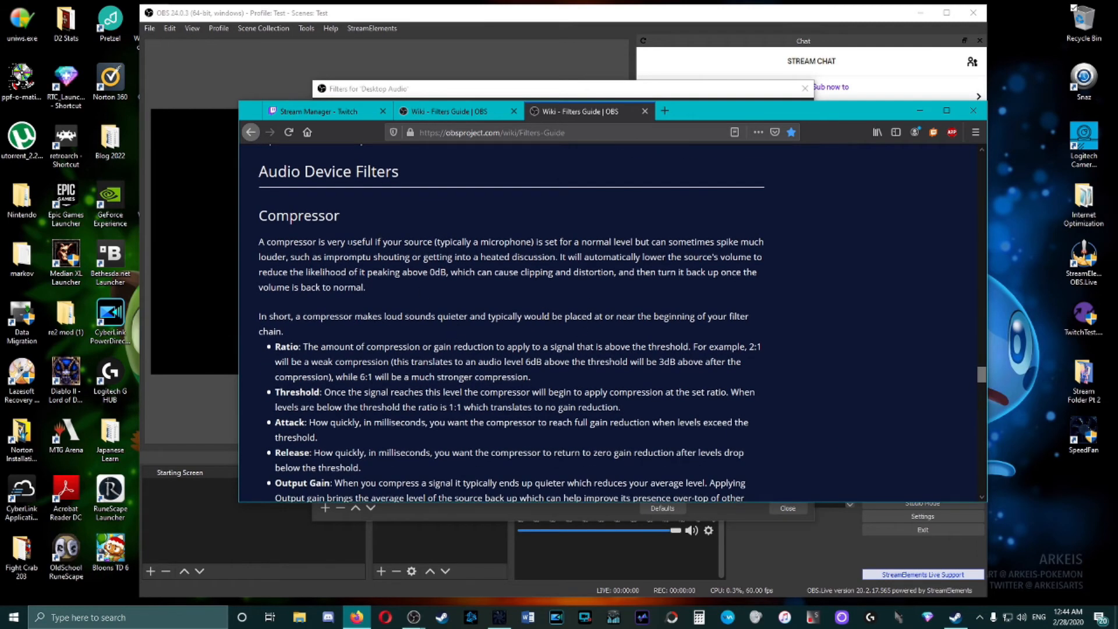
scroll(318, 310, down, 1)
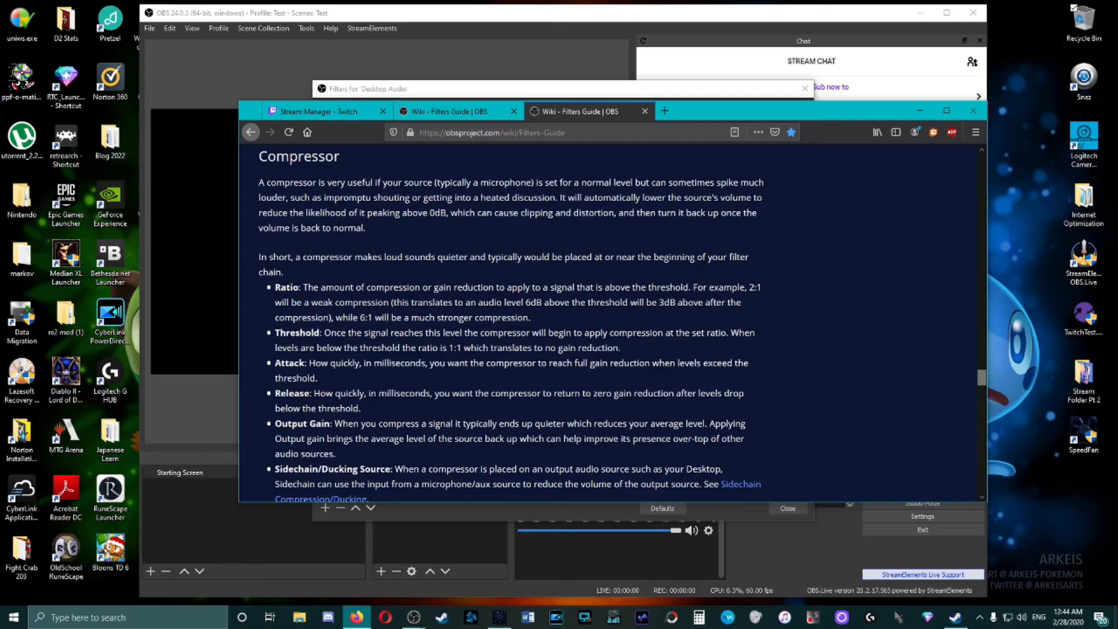
scroll(383, 394, down, 5)
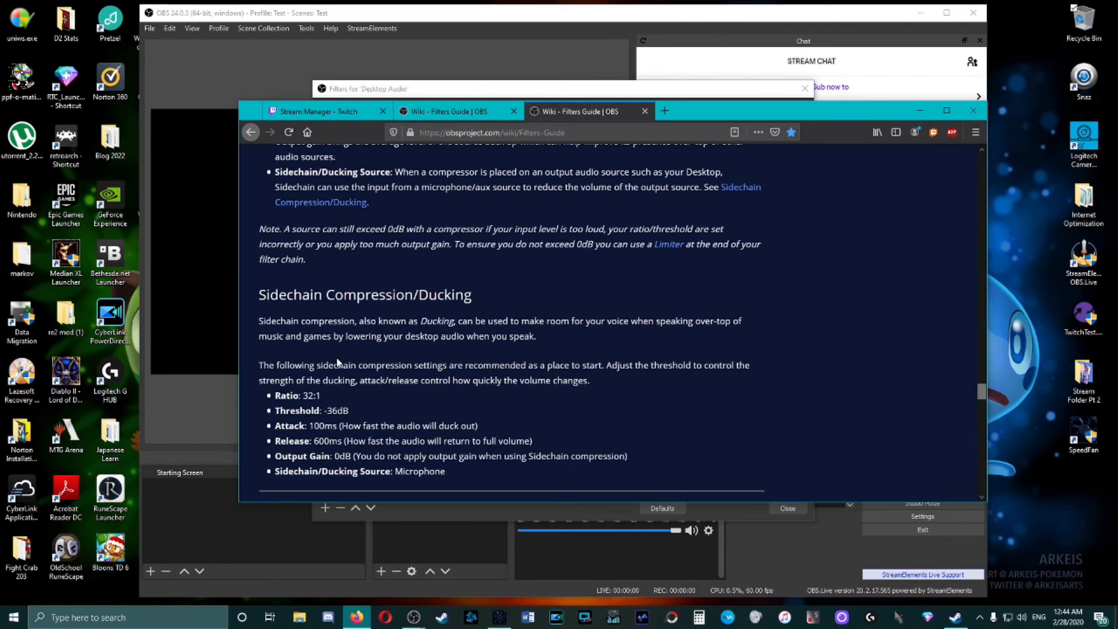
scroll(384, 394, down, 1)
scroll(378, 364, down, 1)
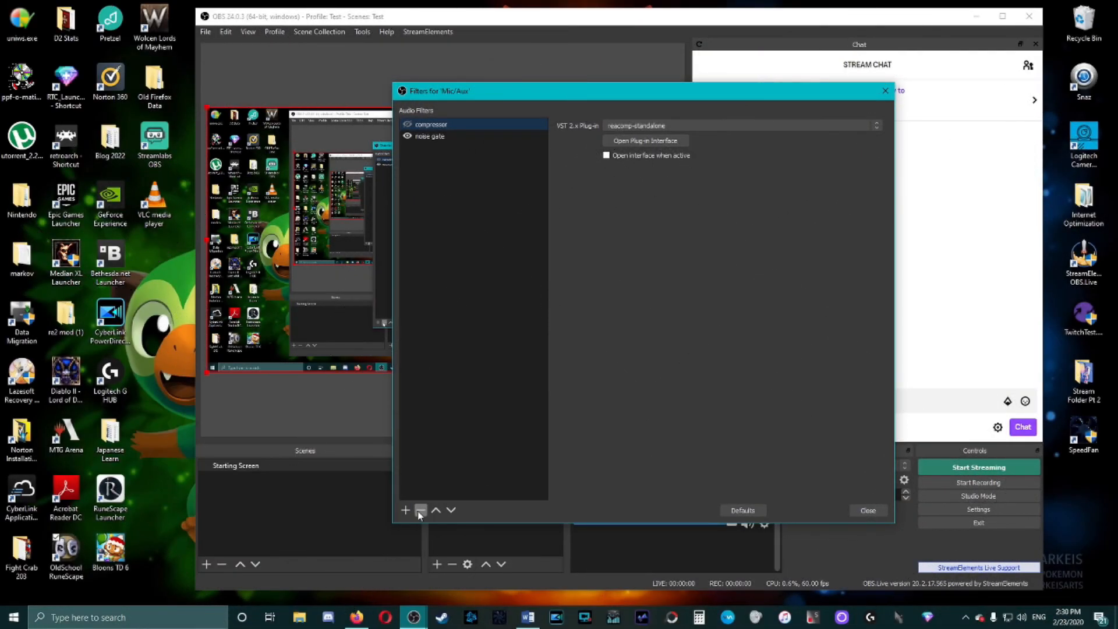
Remove the compressor and noise gate filters from the Mic/Aux source and close its filters window
key(Delete)
click(679, 325)
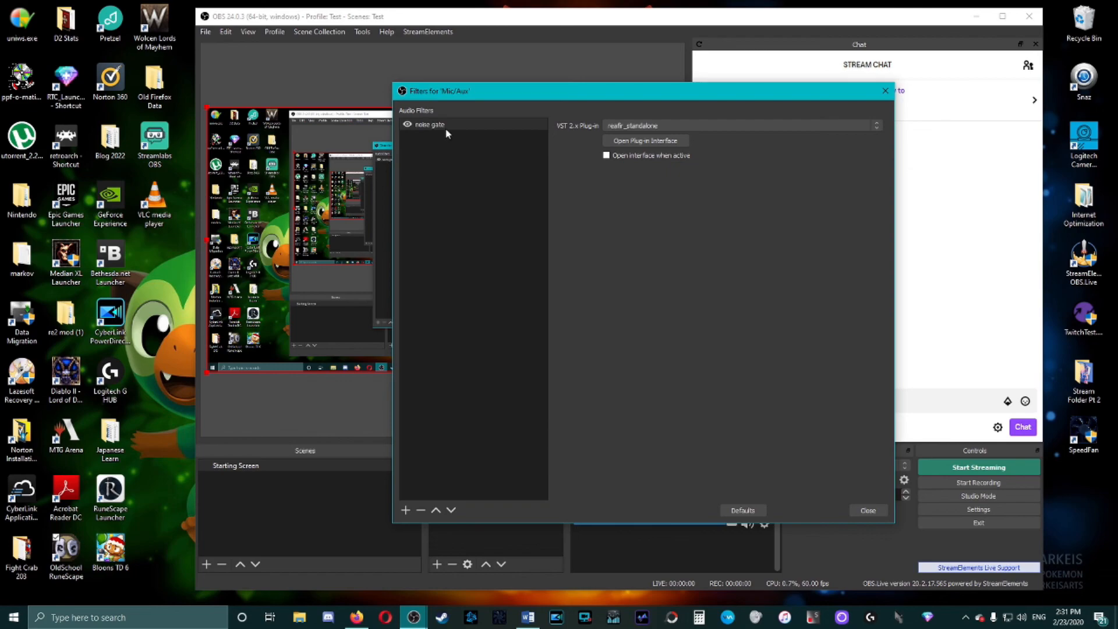
click(422, 511)
click(685, 328)
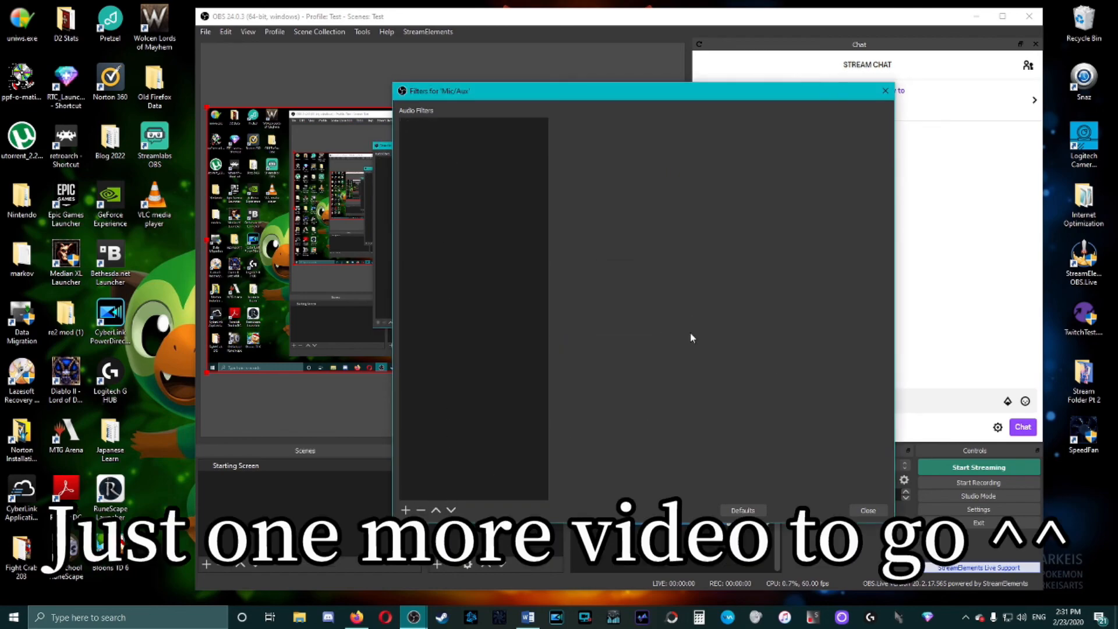
click(868, 511)
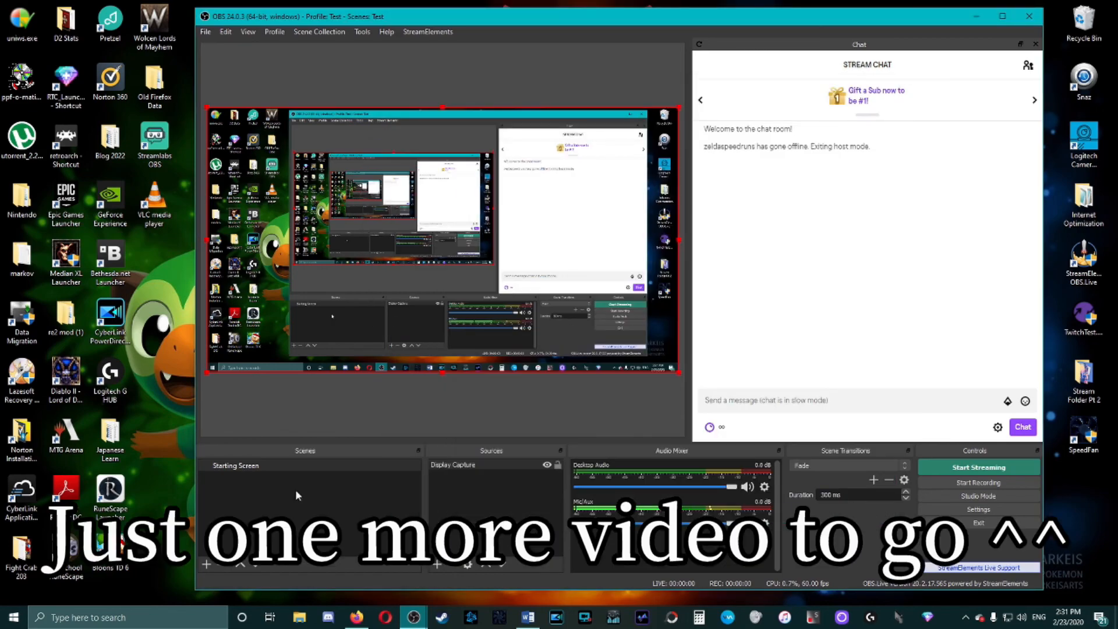